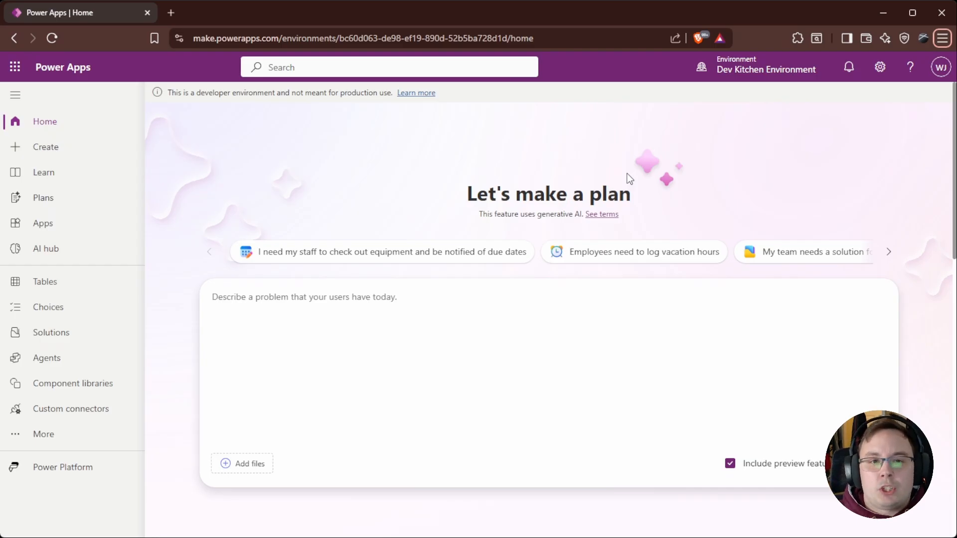
Step: Open the Dog Adoption Tracking solution from the list of solutions
scroll(684, 194, "down", 4)
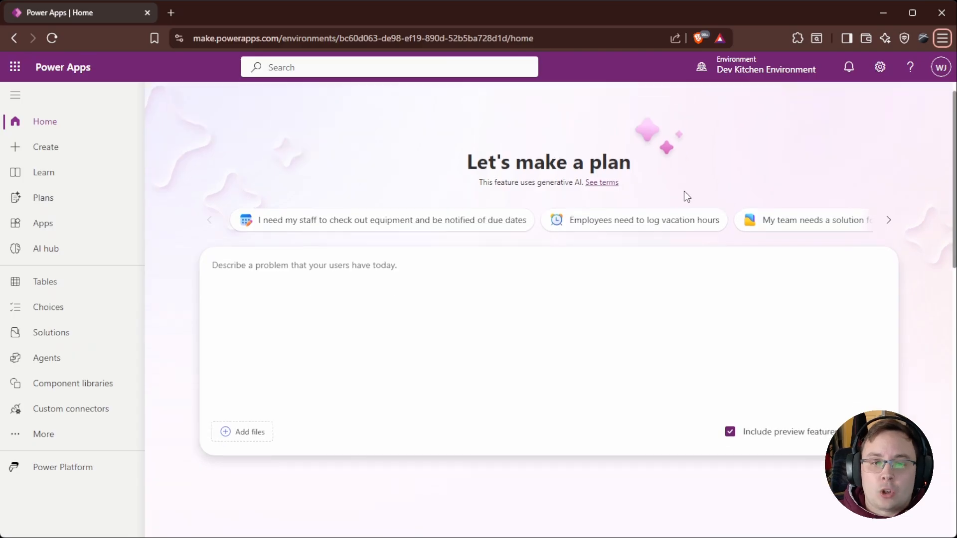
scroll(590, 302, "up", 4)
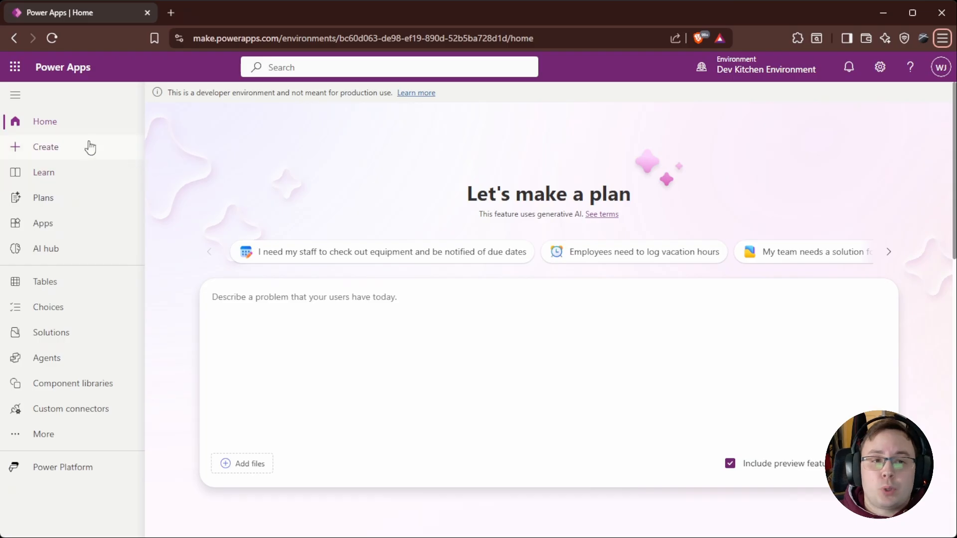
left_click(68, 150)
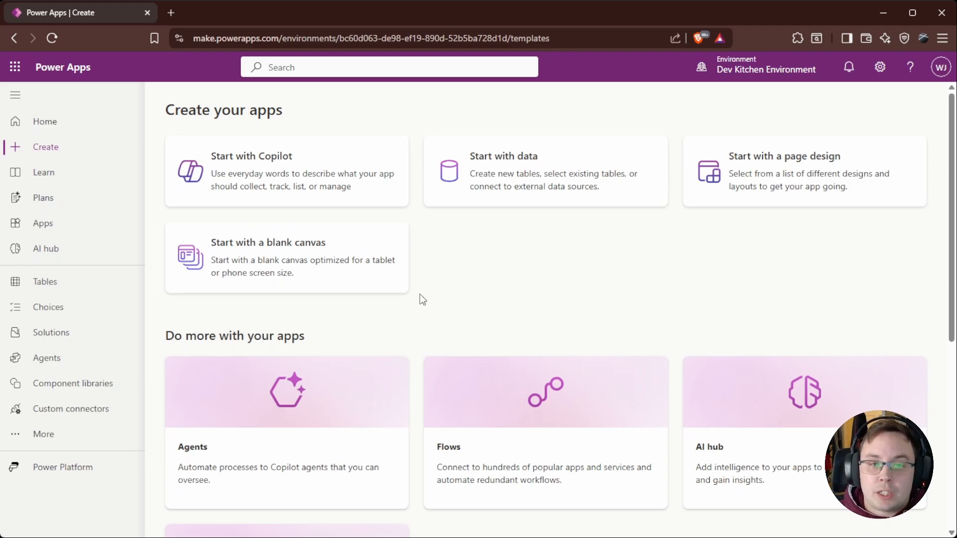
left_click(64, 340)
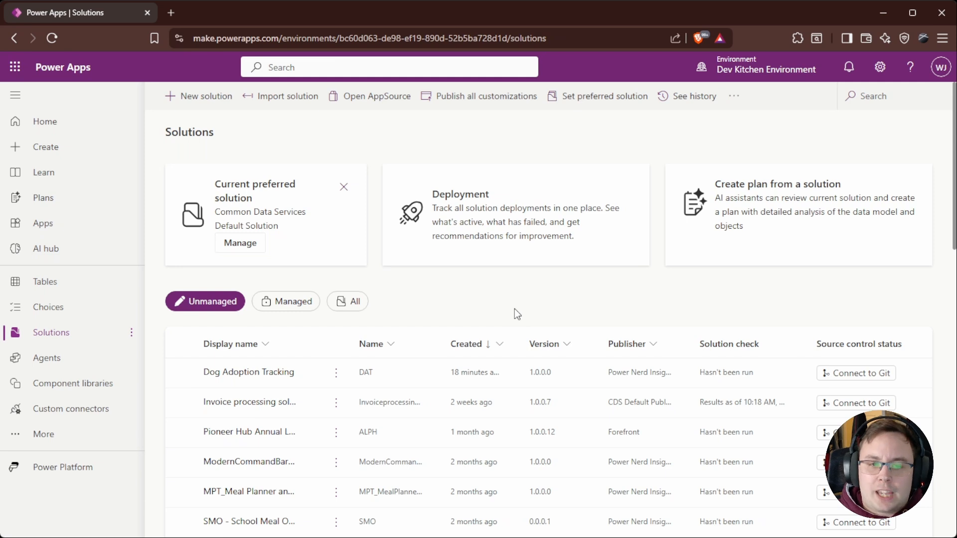
left_click(268, 378)
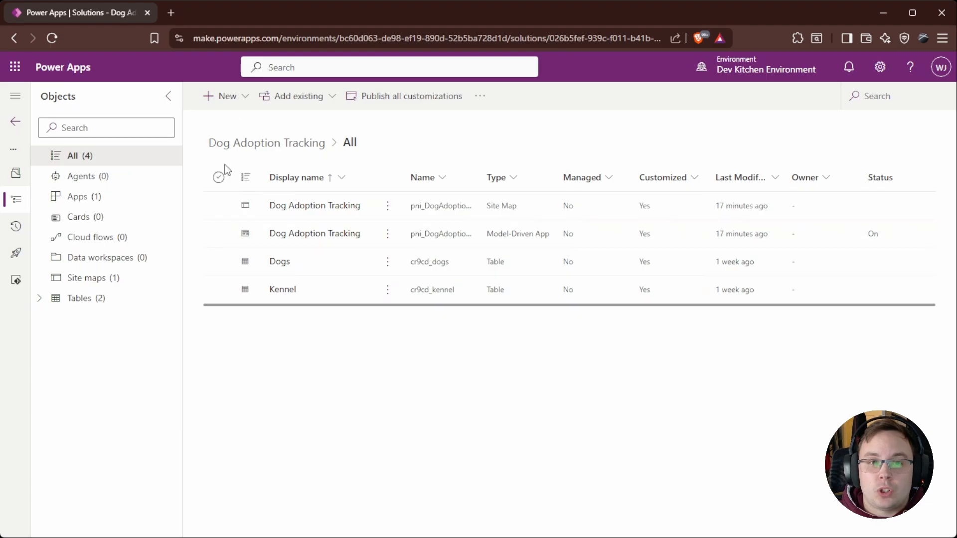
Step: Create a new model-driven app named Dog Tracking inside the solution
left_click(243, 105)
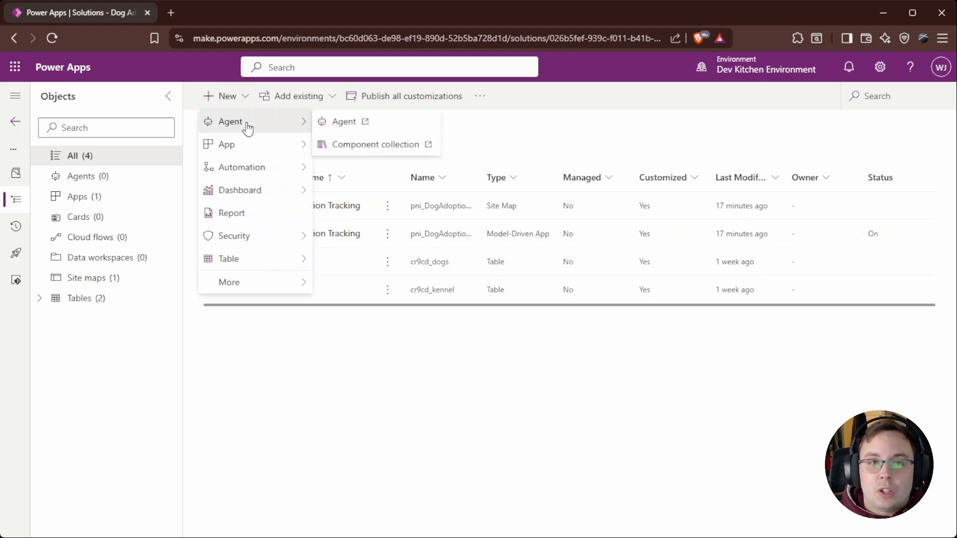
mouse_move(266, 148)
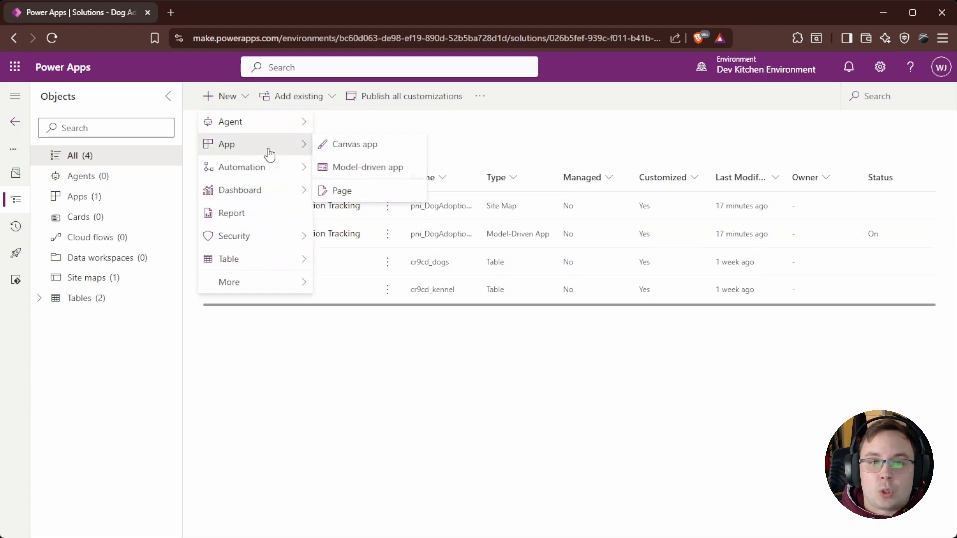
left_click(380, 169)
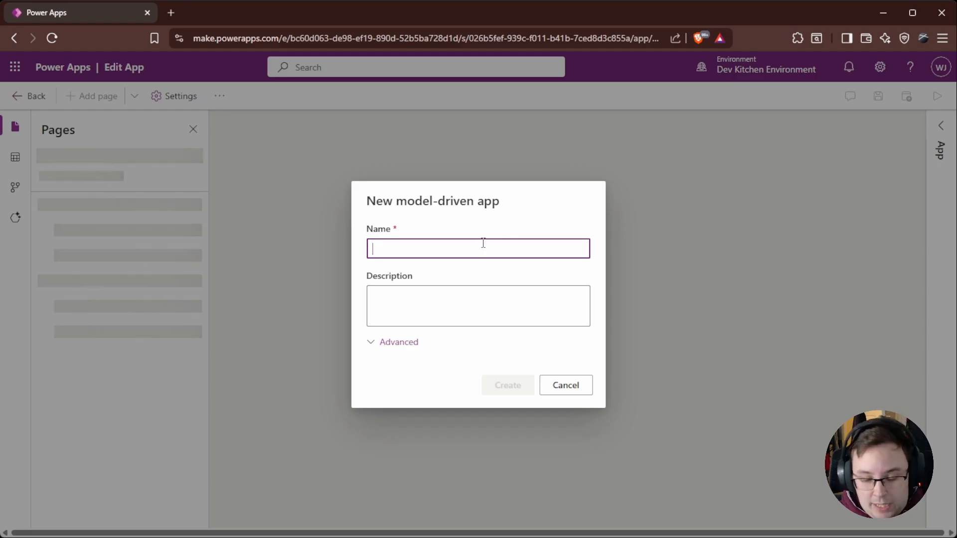
type("Dogs")
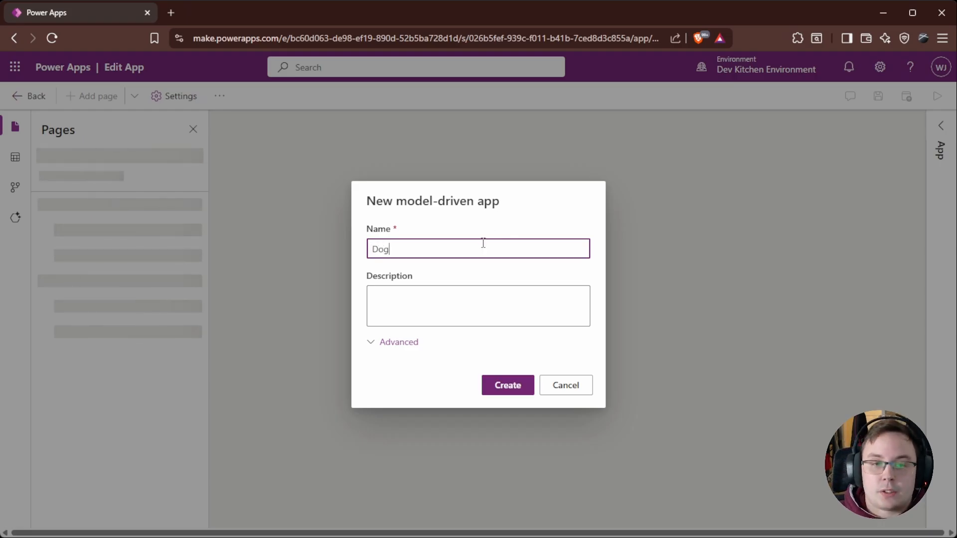
key("BackSpace")
key("BackSpace")
type("Tracking")
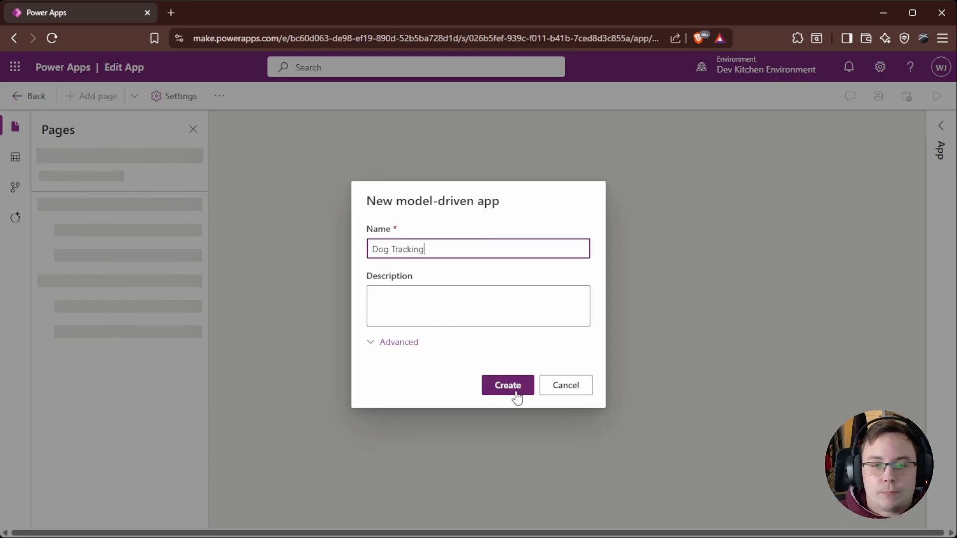
left_click(409, 348)
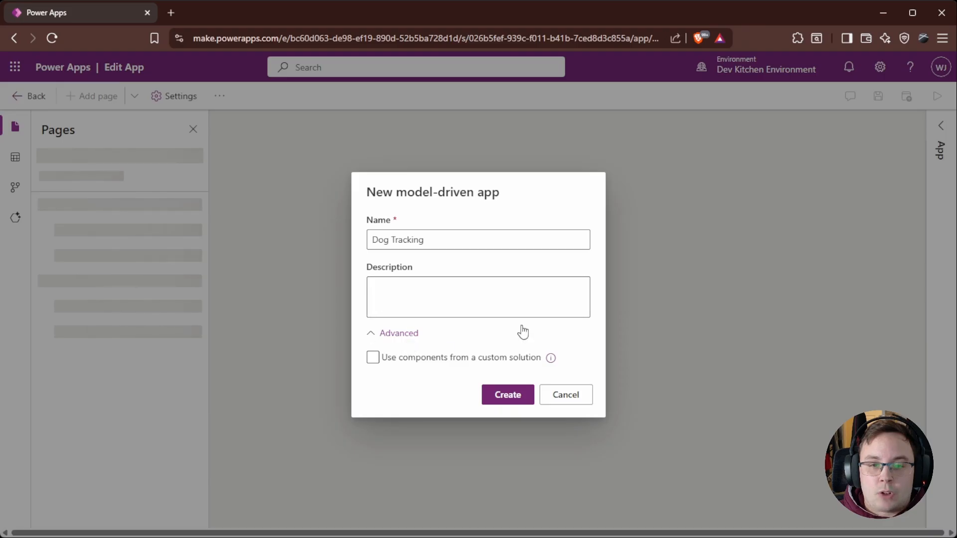
left_click(397, 339)
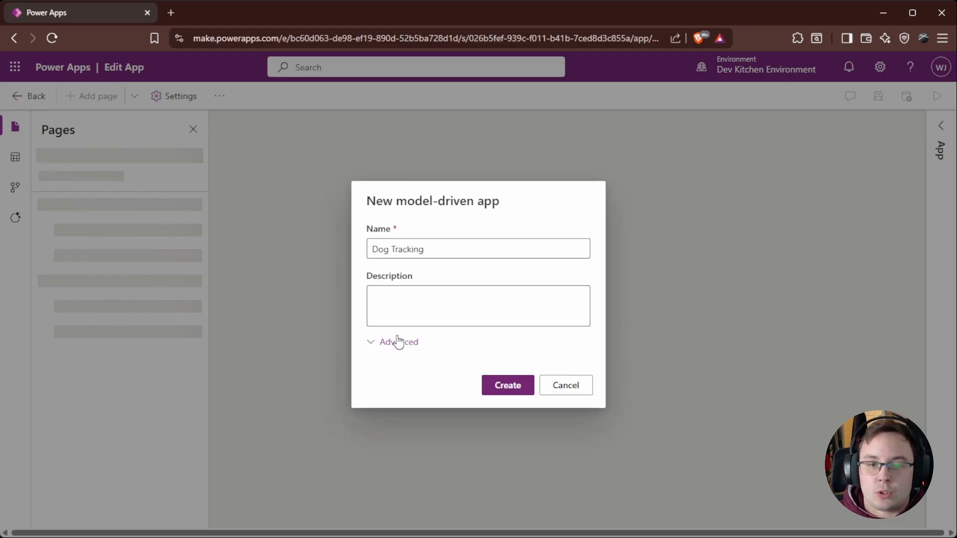
left_click(516, 393)
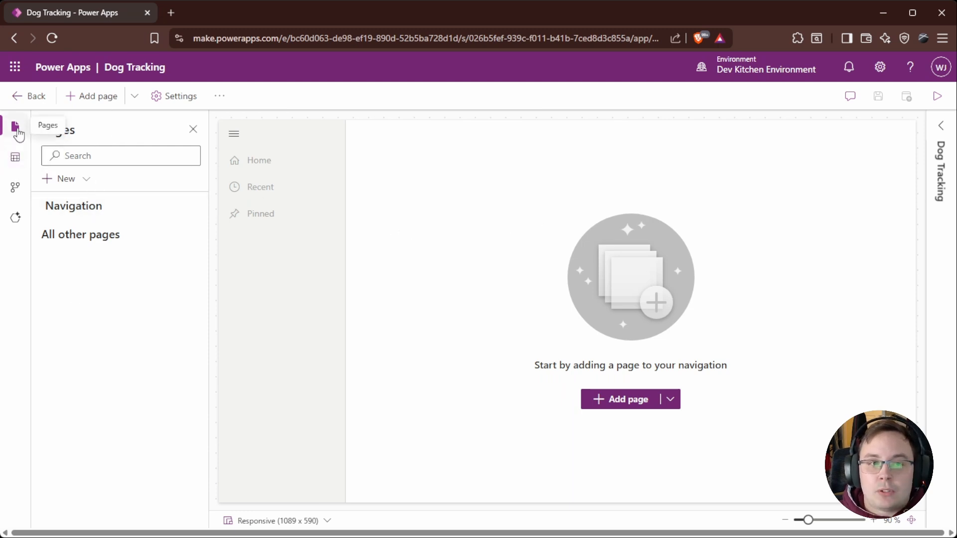
Step: Browse the app designer's Pages, Data, Automation and Agents panes
left_click(16, 159)
left_click(16, 190)
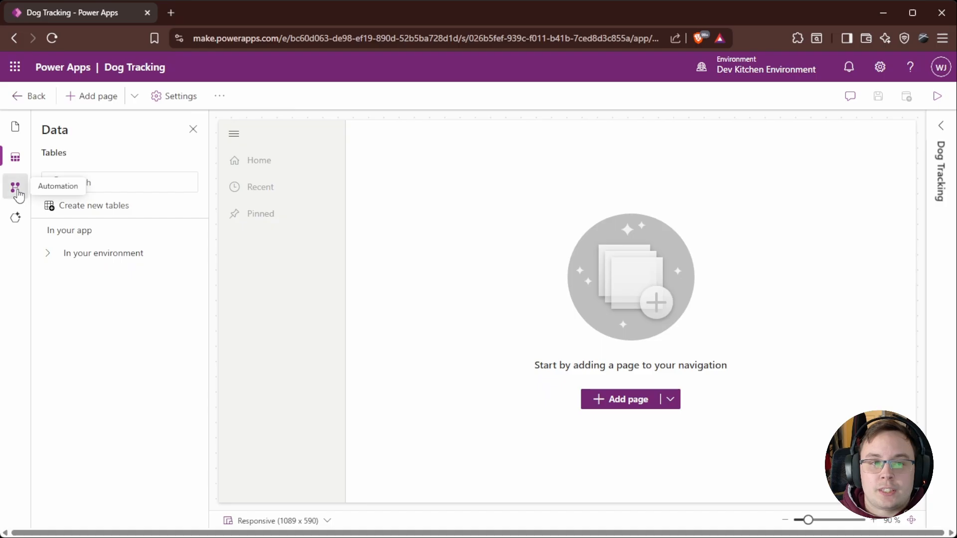
left_click(17, 219)
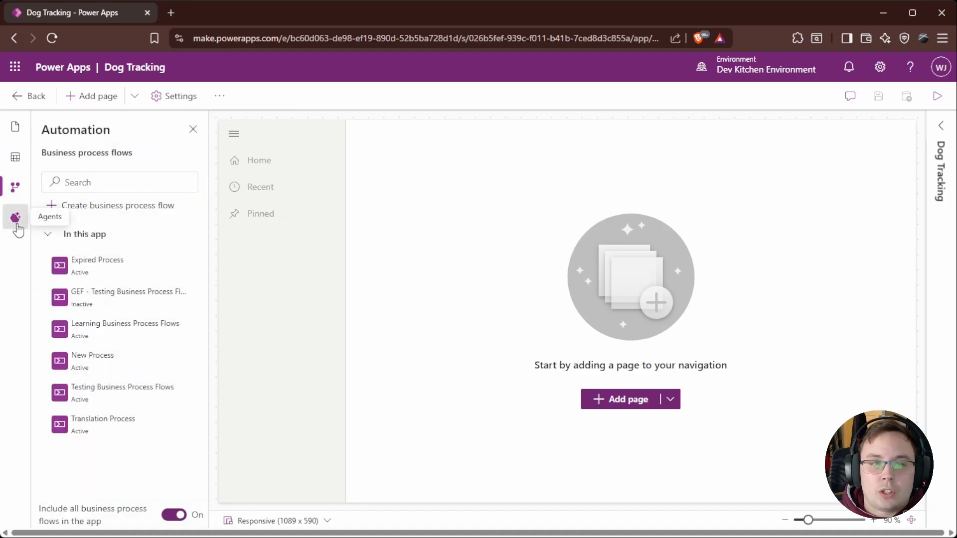
left_click(16, 127)
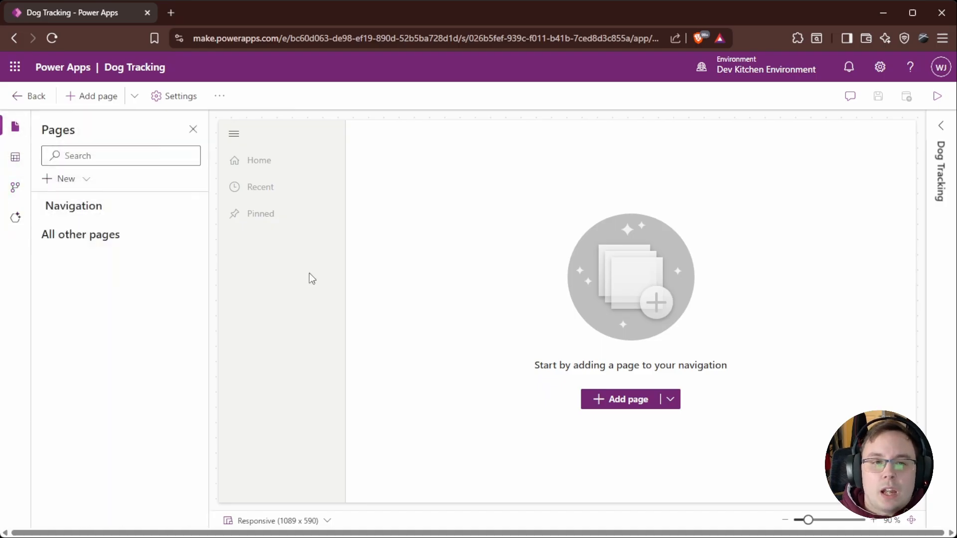
left_click(15, 157)
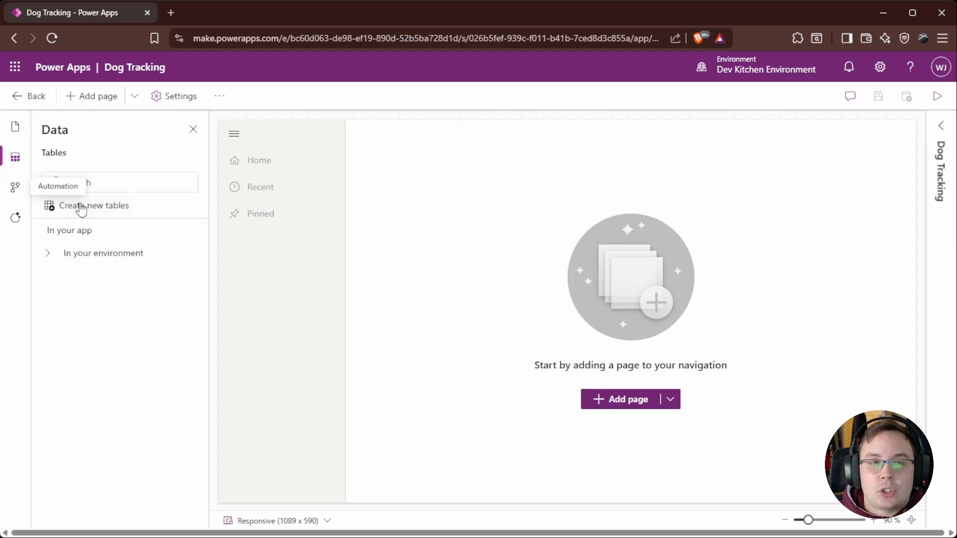
left_click(16, 187)
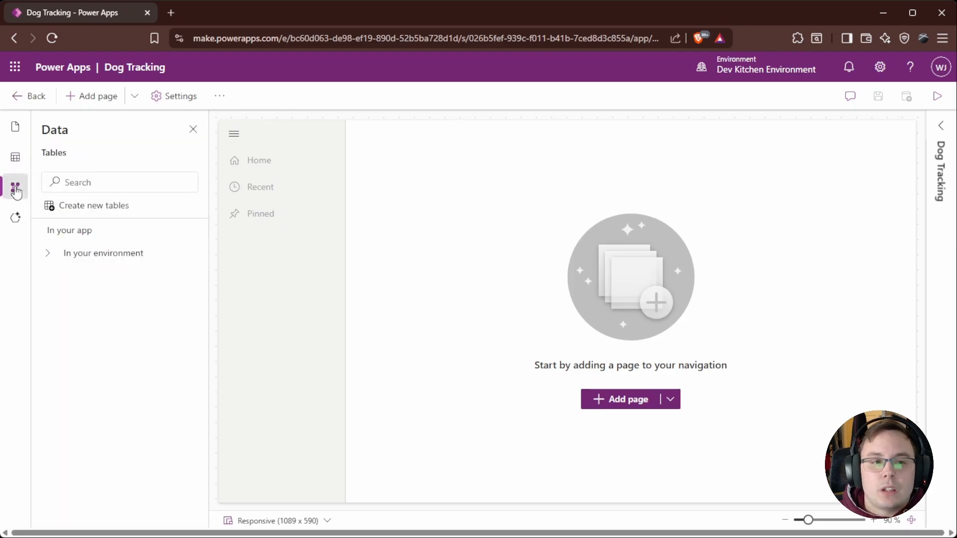
left_click(16, 128)
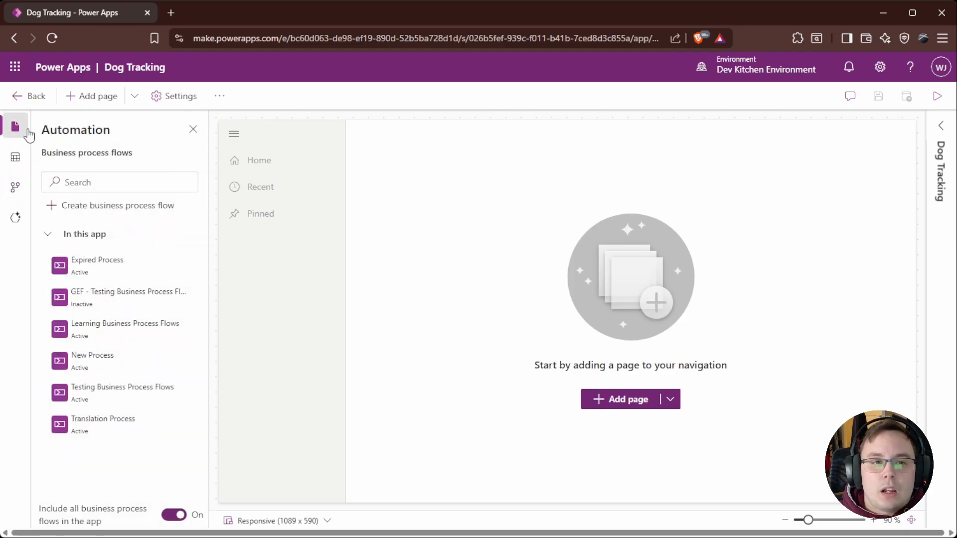
Step: Review the app's properties pane, including its name, description and icon options
left_click(940, 125)
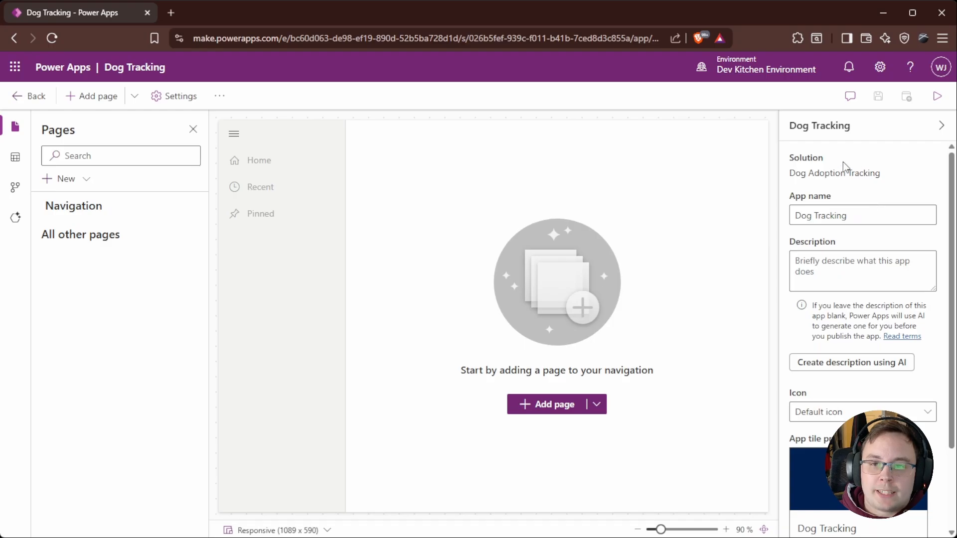
scroll(854, 261, "down", 2)
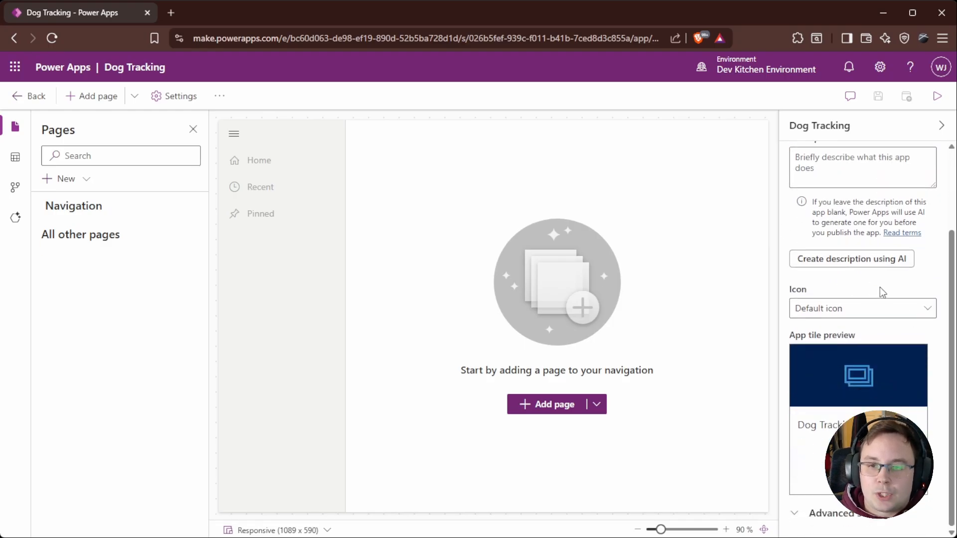
left_click(906, 313)
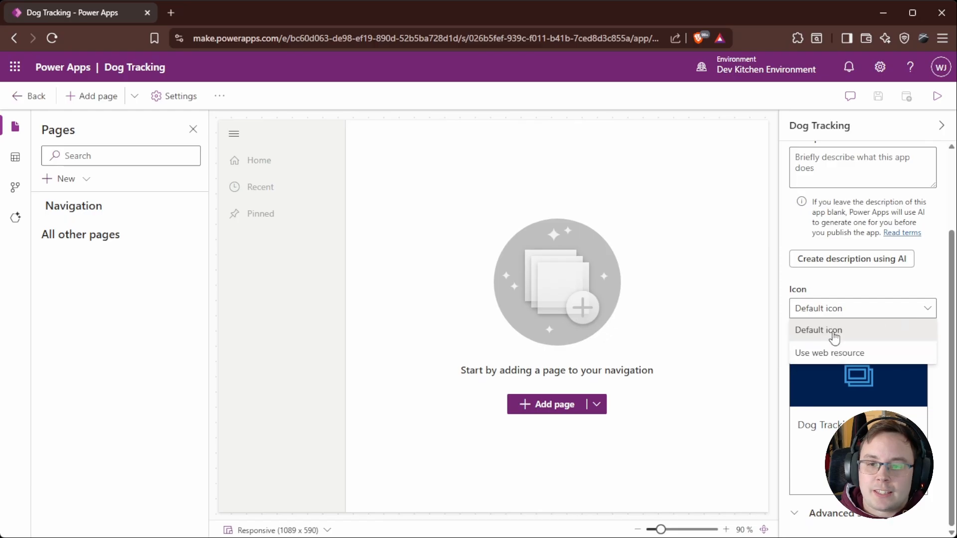
left_click(815, 294)
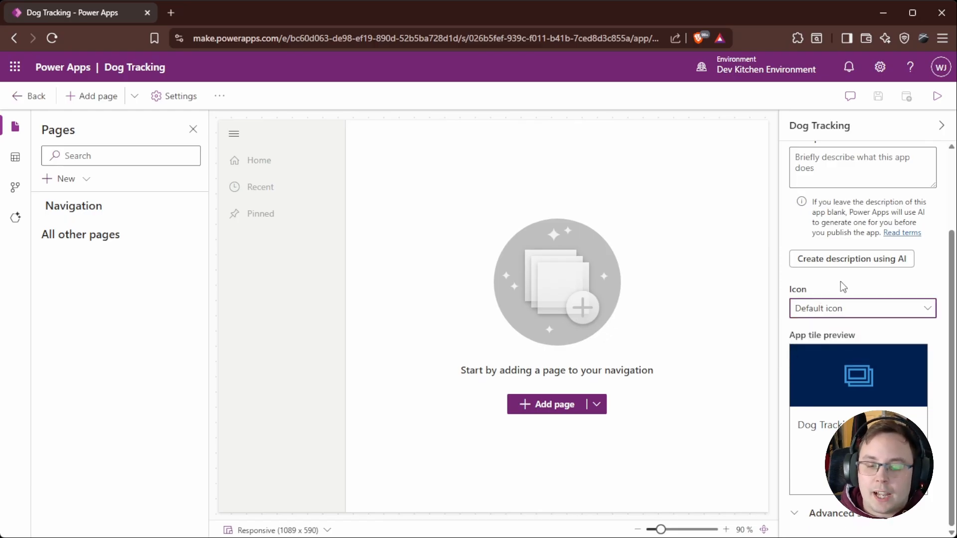
scroll(843, 287, "up", 2)
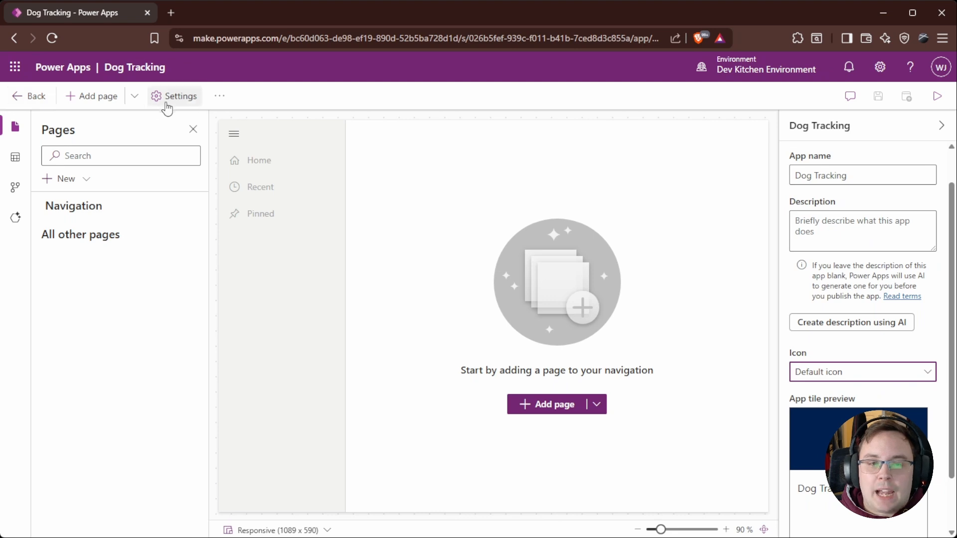
left_click(940, 127)
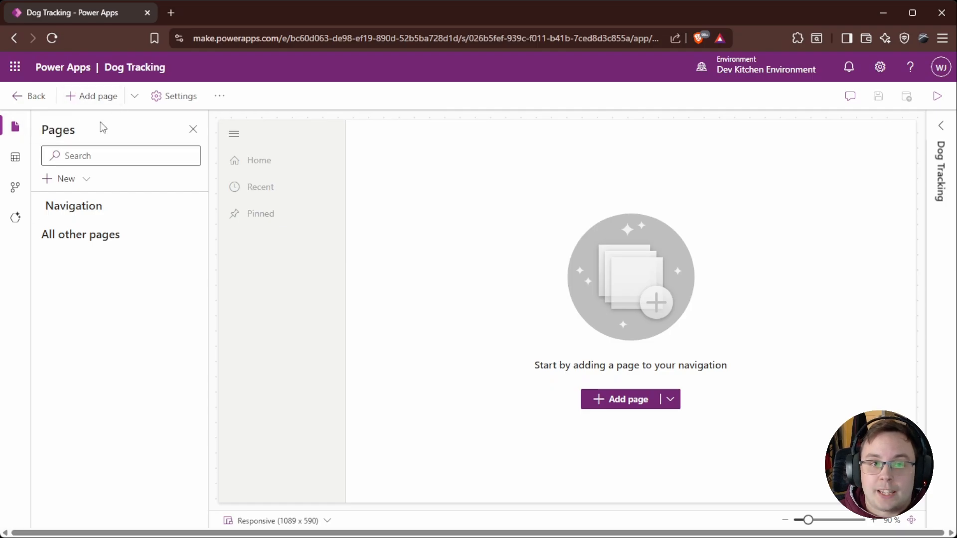
Step: Add a Dataverse table page for the Dogs table, shown in navigation, and open it in the preview
left_click(131, 100)
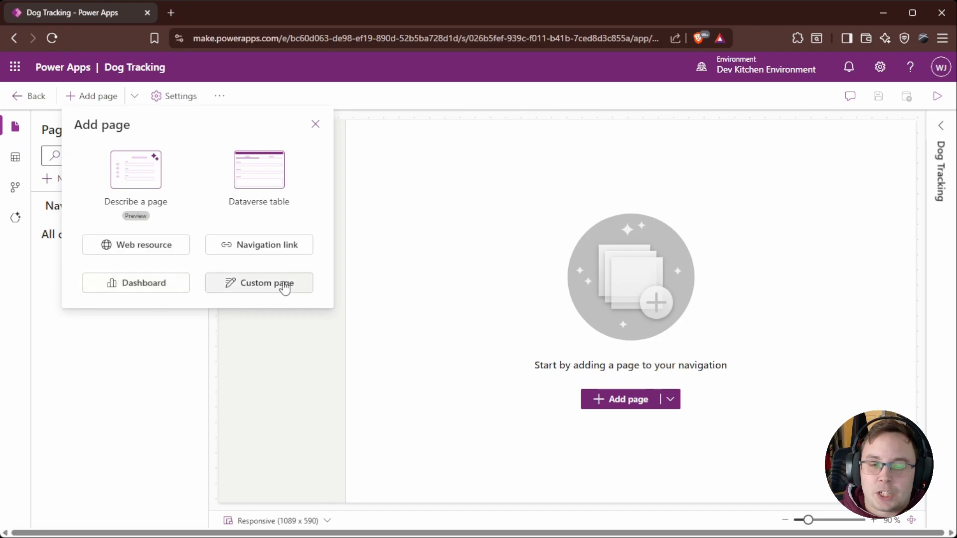
left_click(272, 177)
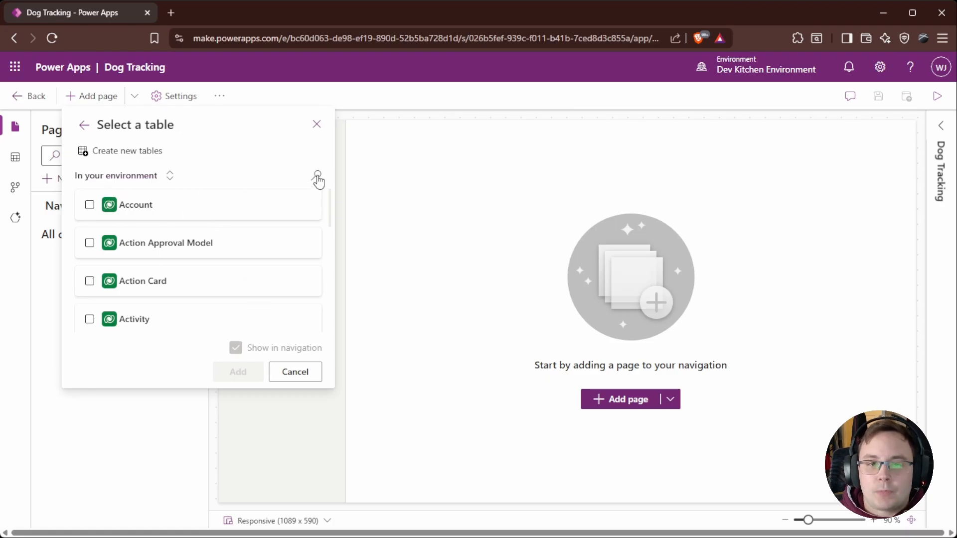
scroll(207, 252, "down", 5)
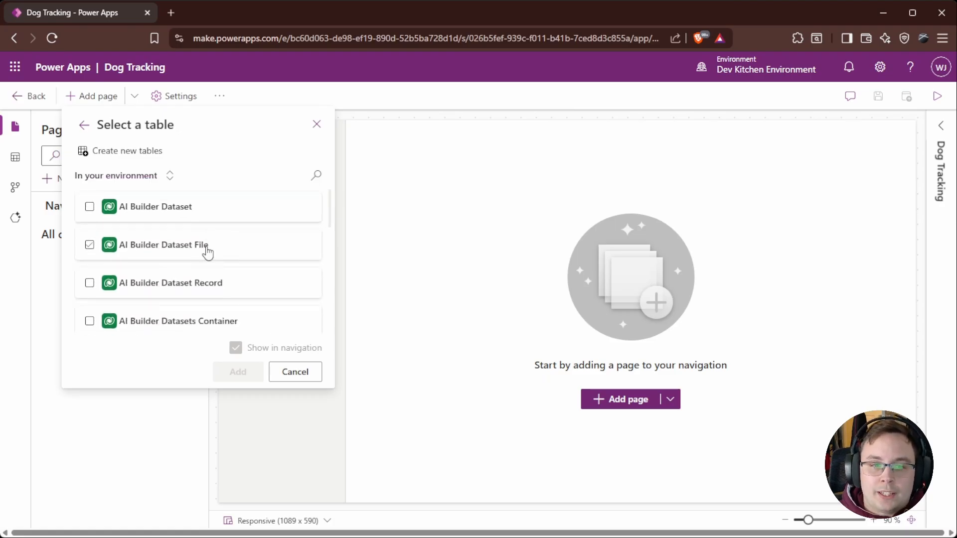
scroll(209, 256, "up", 6)
left_click(241, 212)
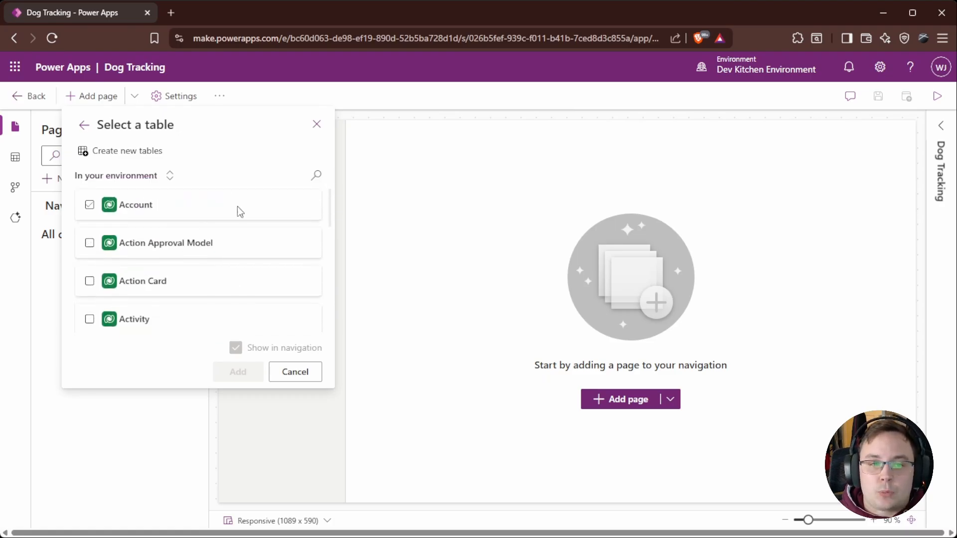
left_click(317, 175)
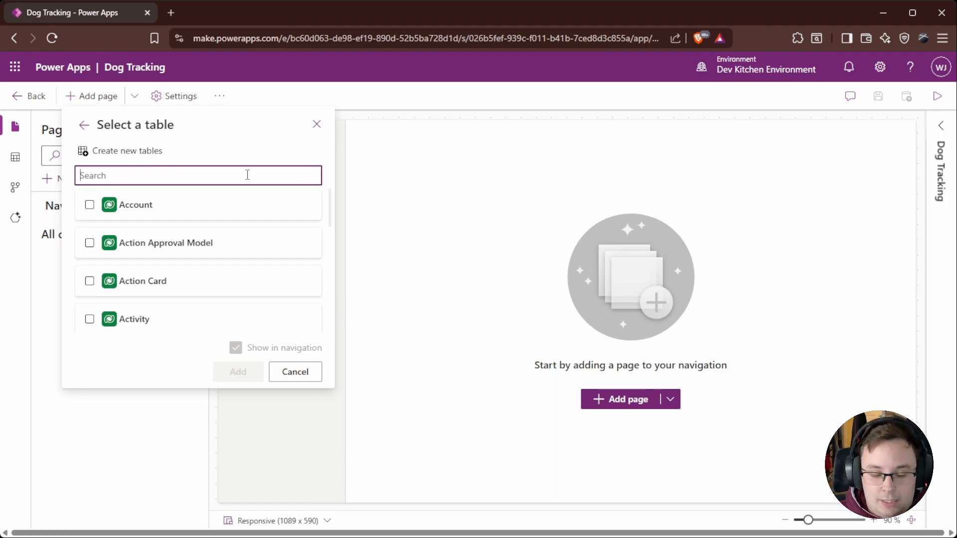
type("Dog")
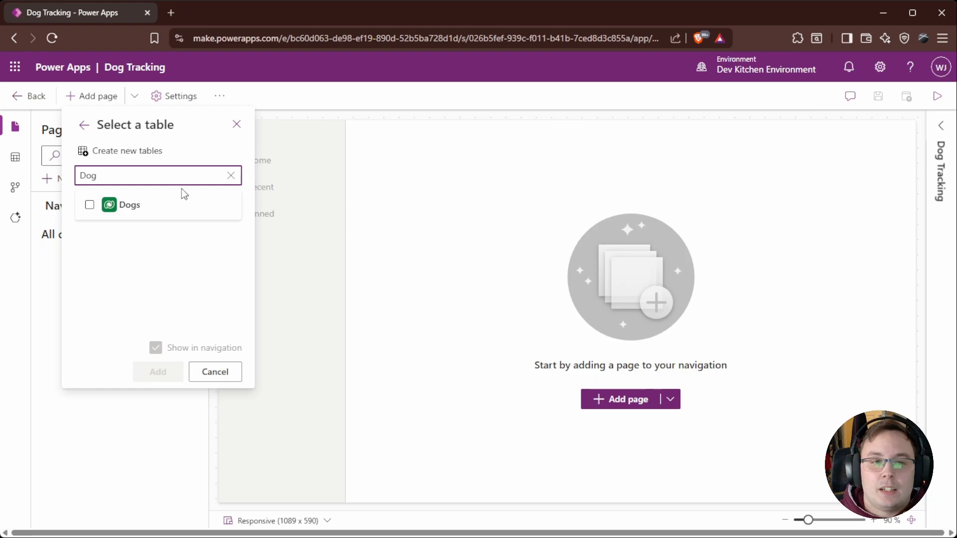
left_click(90, 206)
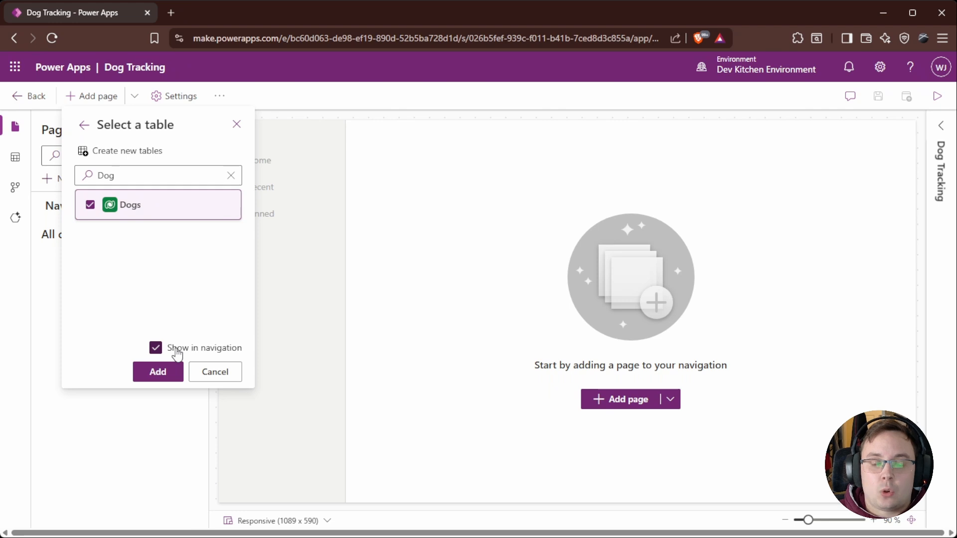
left_click(169, 373)
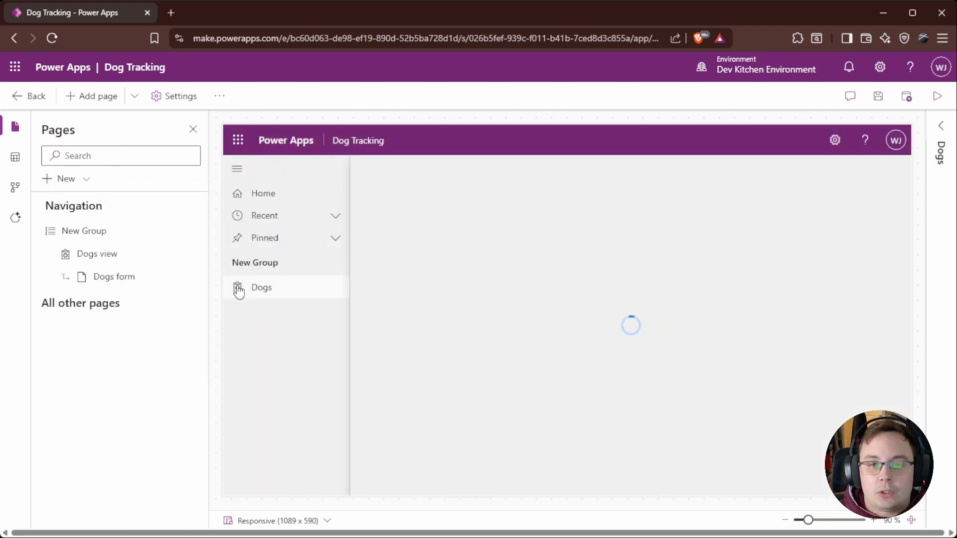
left_click(262, 293)
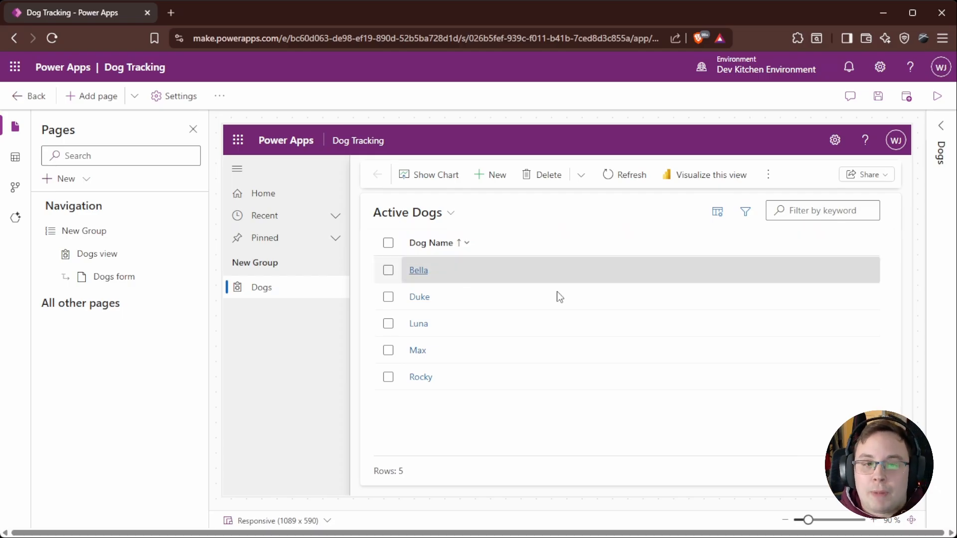
left_click(385, 277)
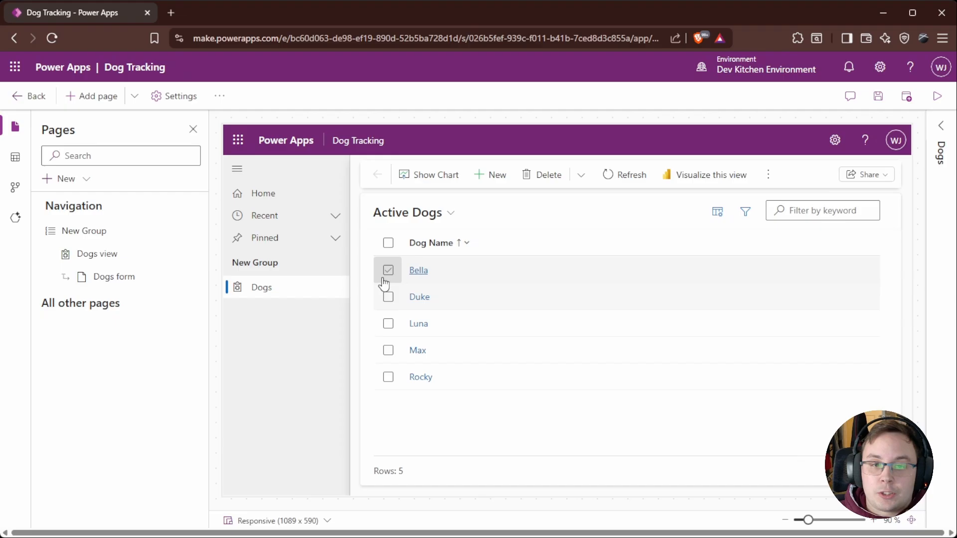
Step: Open the Bella record from the Dogs list in the preview and return to the list to test the form
left_click(418, 270)
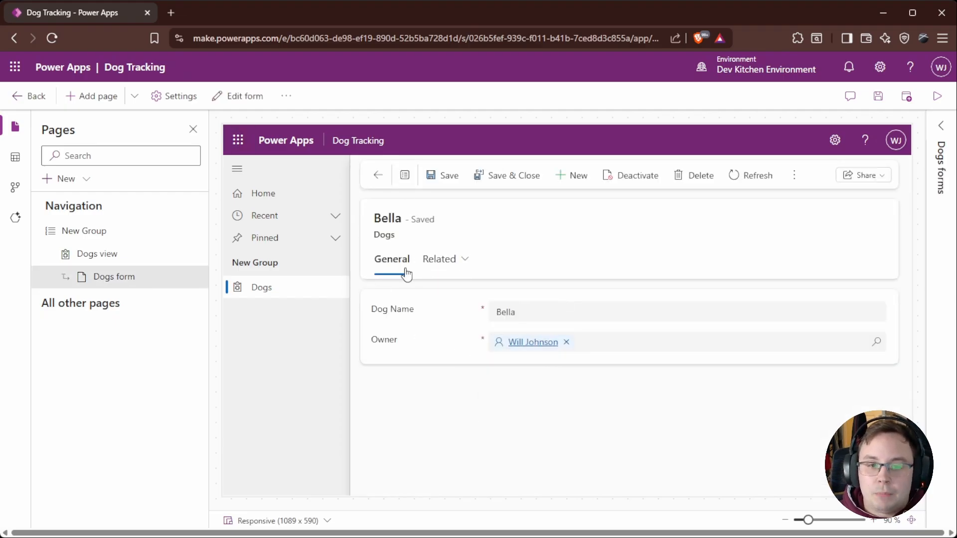
left_click(379, 175)
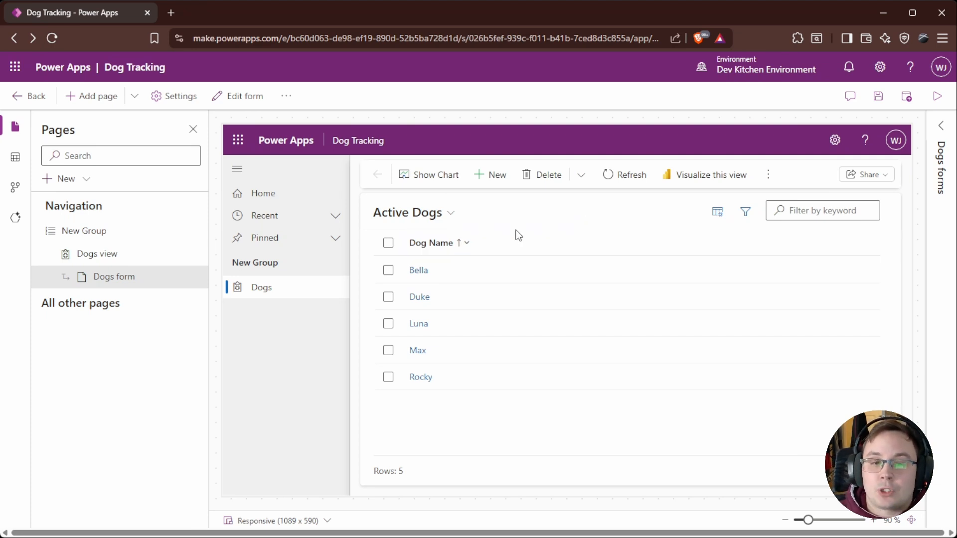
left_click(417, 273)
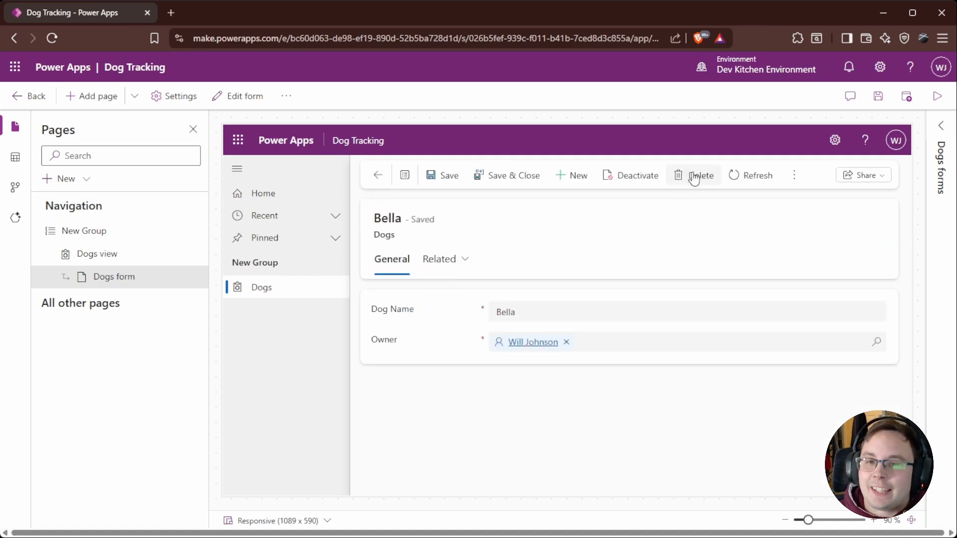
left_click(539, 316)
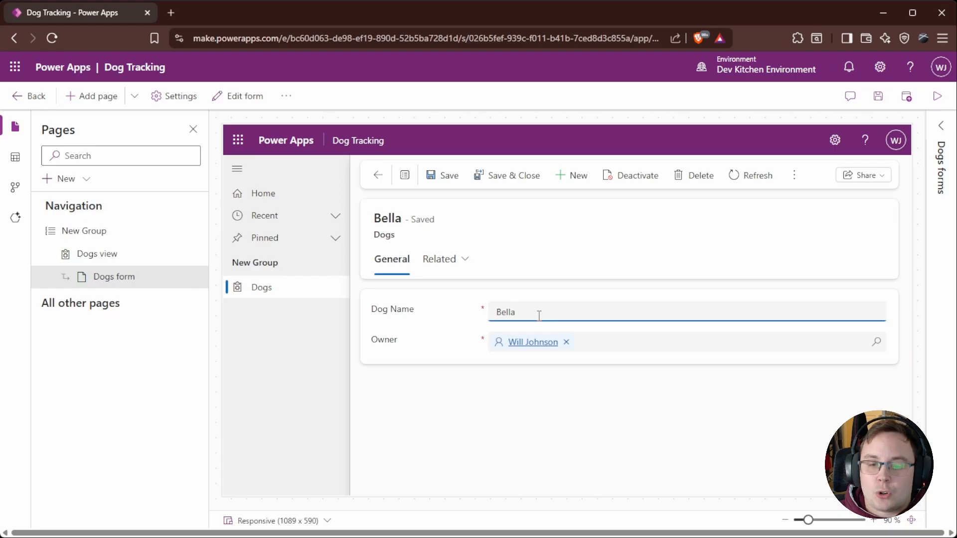
left_click(379, 177)
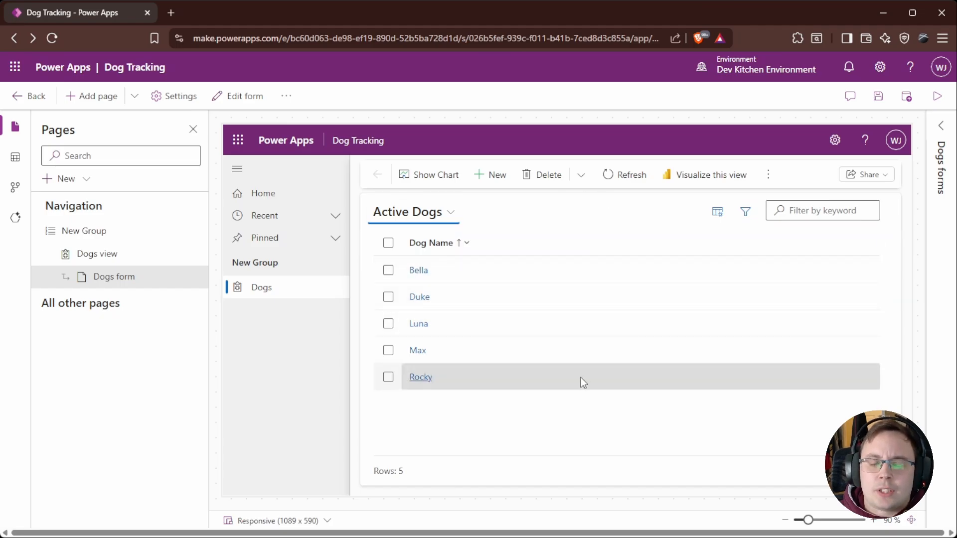
left_click(421, 271)
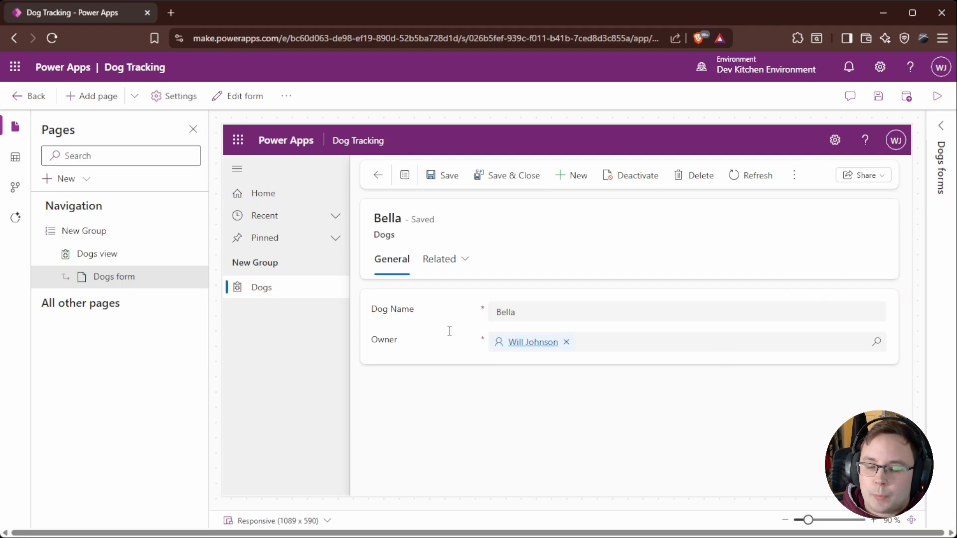
Step: Edit the Active Dogs view to add the Kennel and Owner columns, then save and publish it
left_click(98, 257)
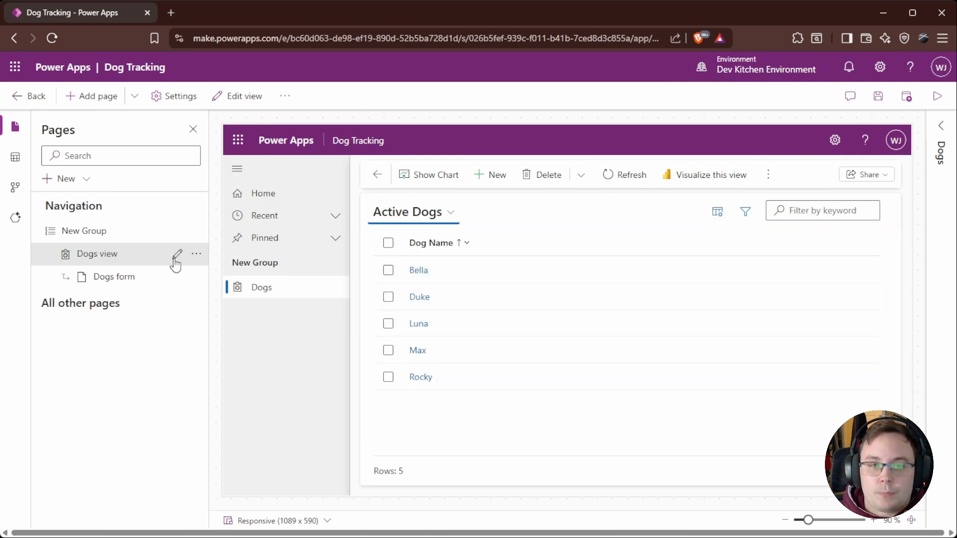
left_click(176, 256)
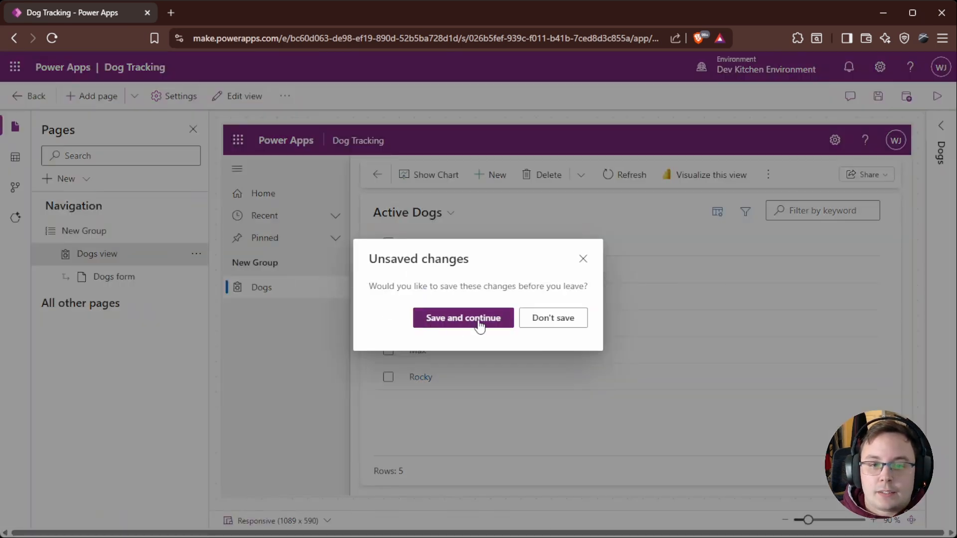
left_click(452, 319)
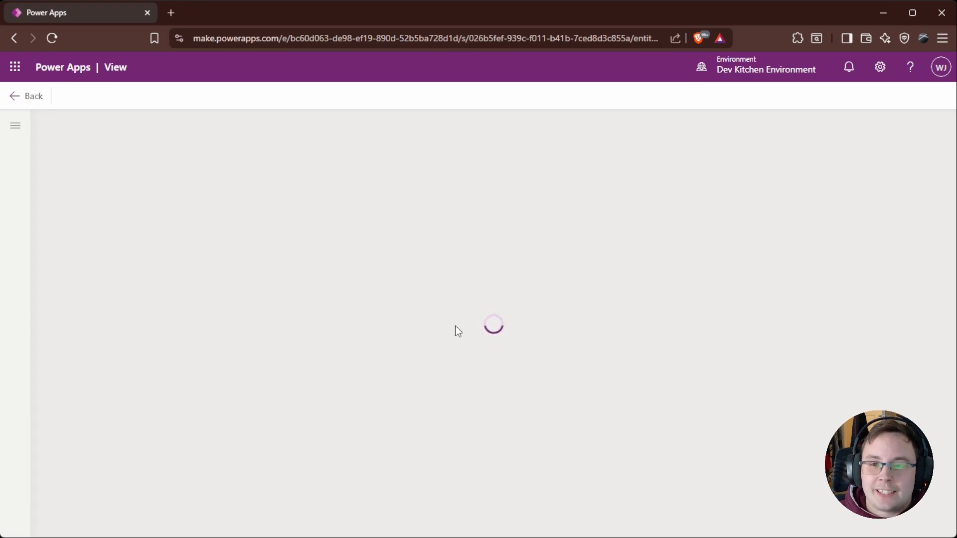
left_click(301, 202)
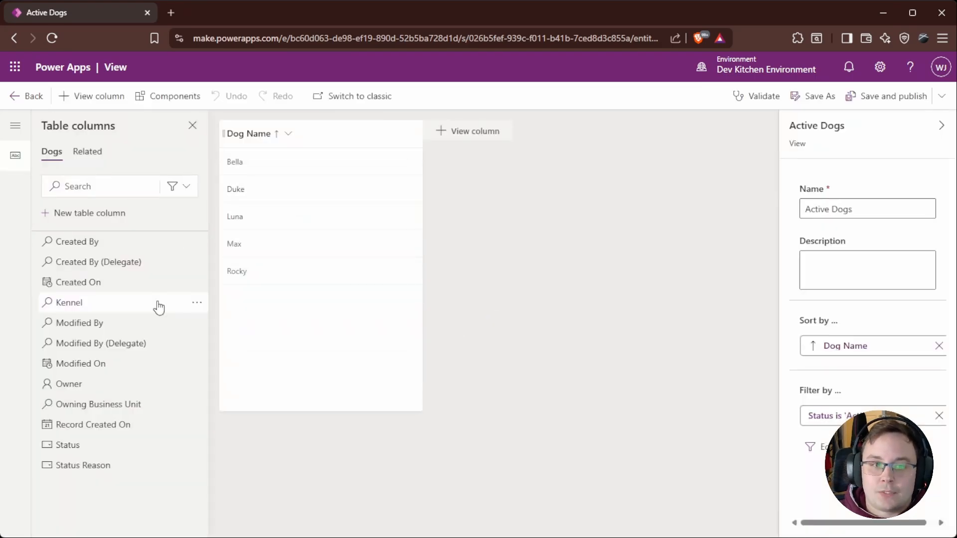
left_click_drag(68, 302, 418, 141)
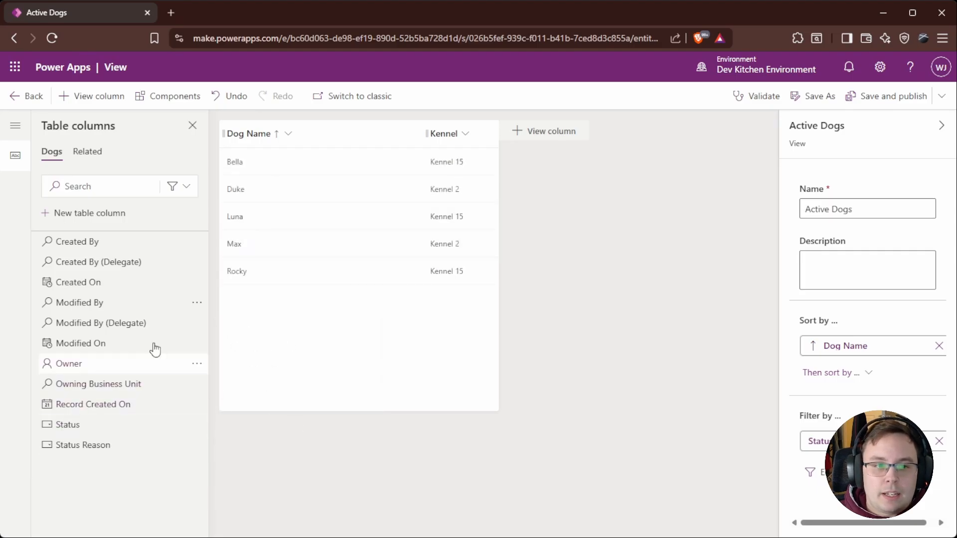
left_click_drag(69, 364, 499, 142)
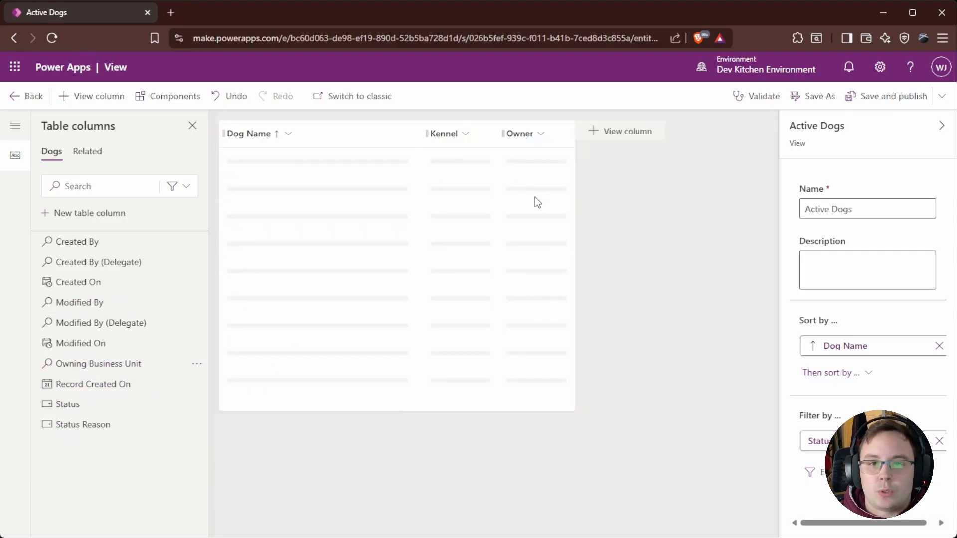
left_click(887, 98)
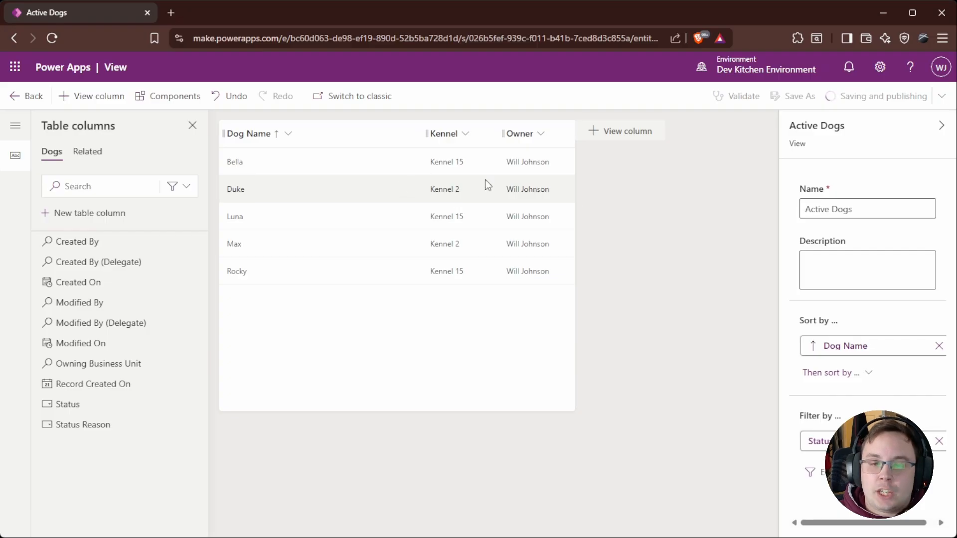
left_click(15, 108)
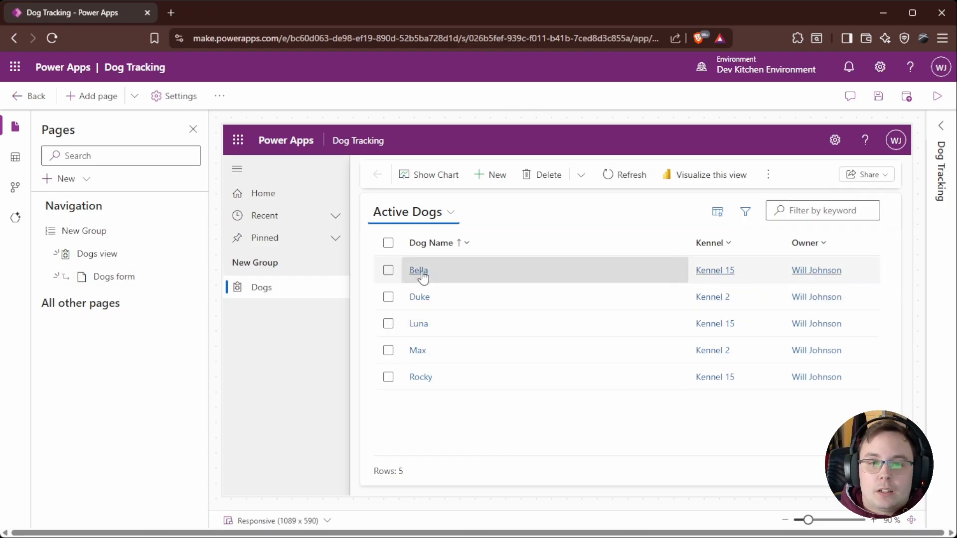
Step: Edit the Dogs form to add the Kennel field below Dog Name and move Owner into the header, then save and publish
left_click(201, 278)
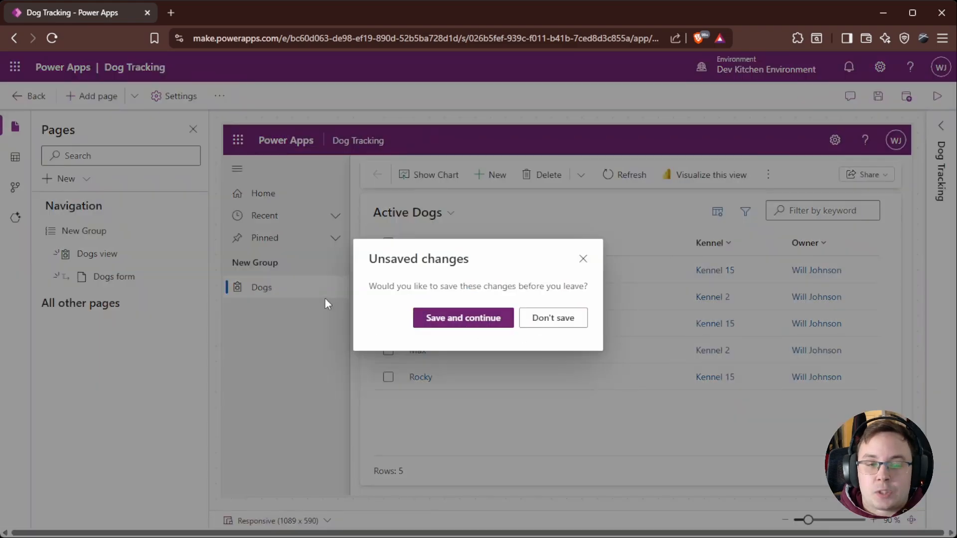
left_click(471, 321)
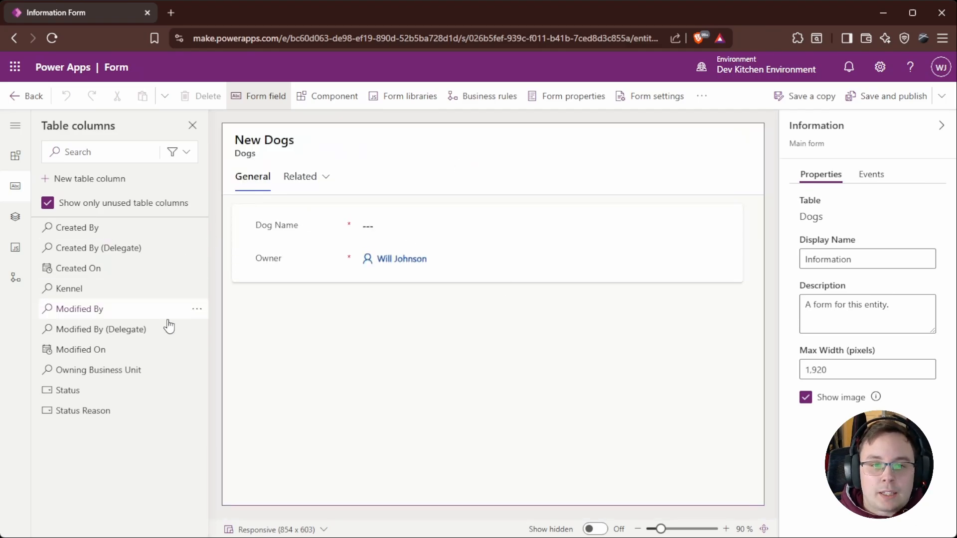
left_click_drag(69, 288, 304, 243)
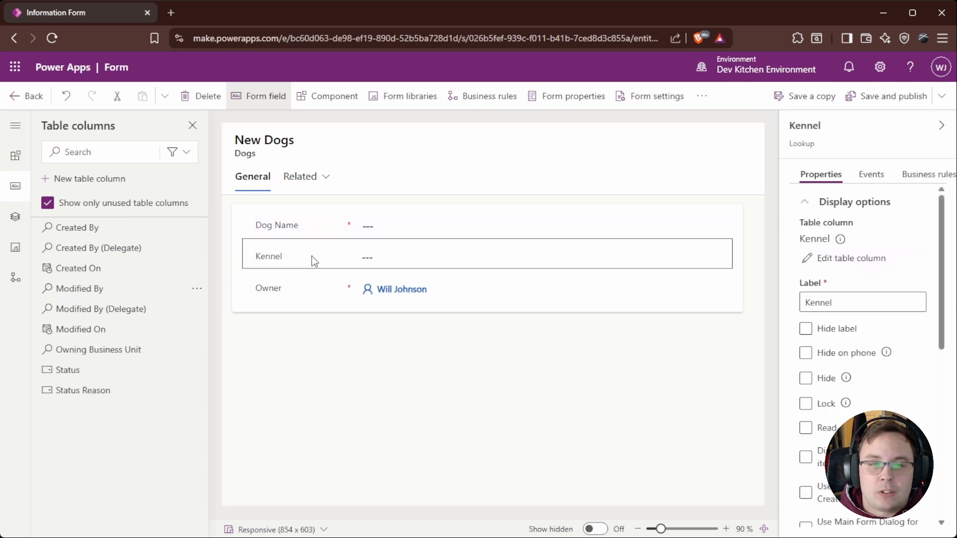
left_click(277, 292)
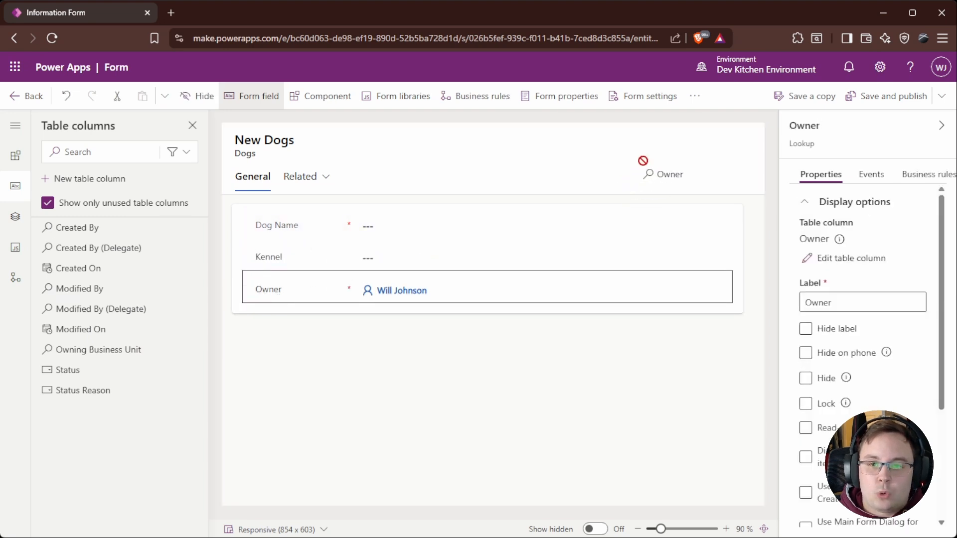
left_click(614, 128)
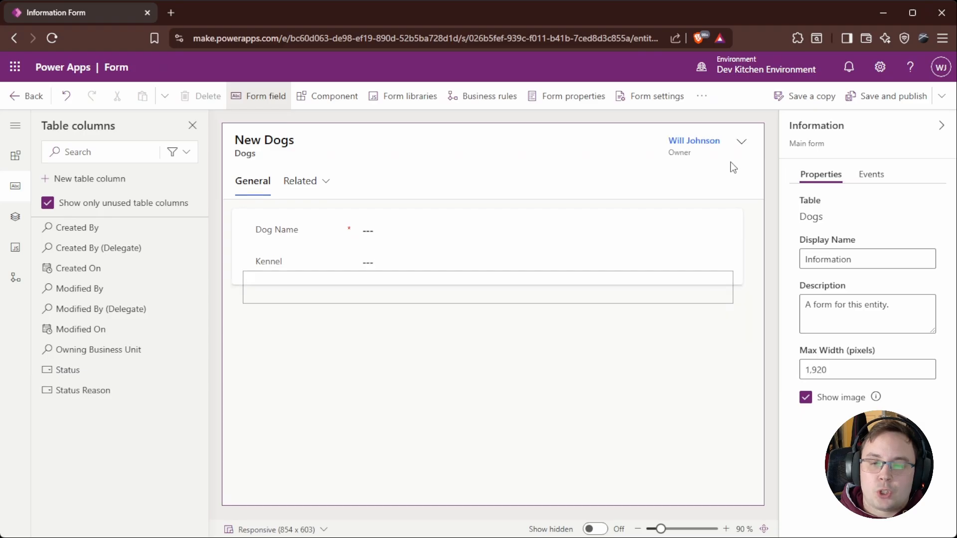
left_click(894, 98)
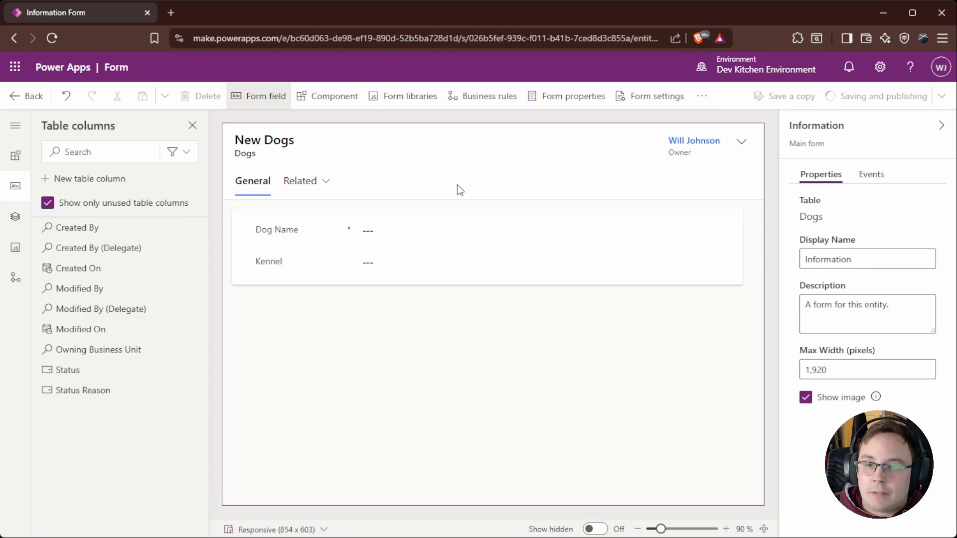
left_click(35, 96)
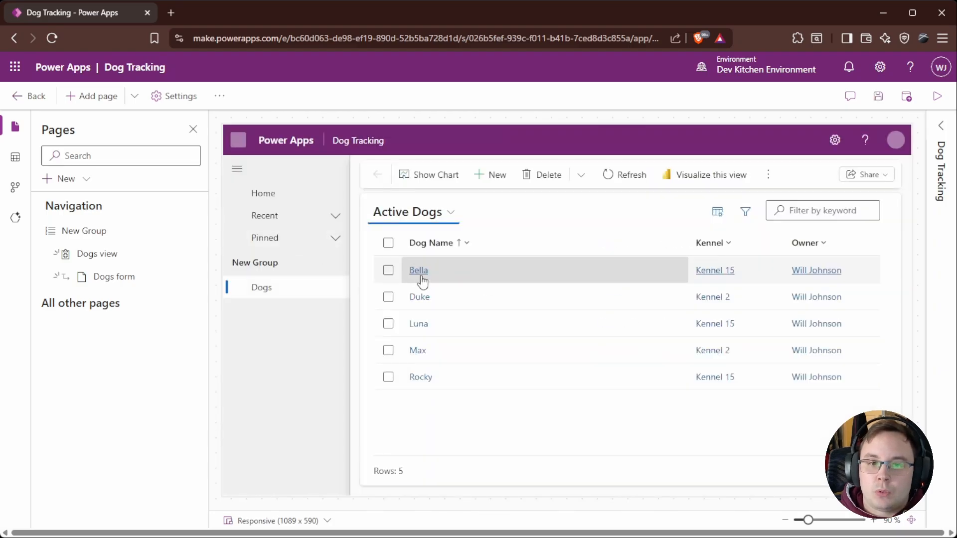
Step: Check the updated Dogs form and view in the app preview
left_click(423, 277)
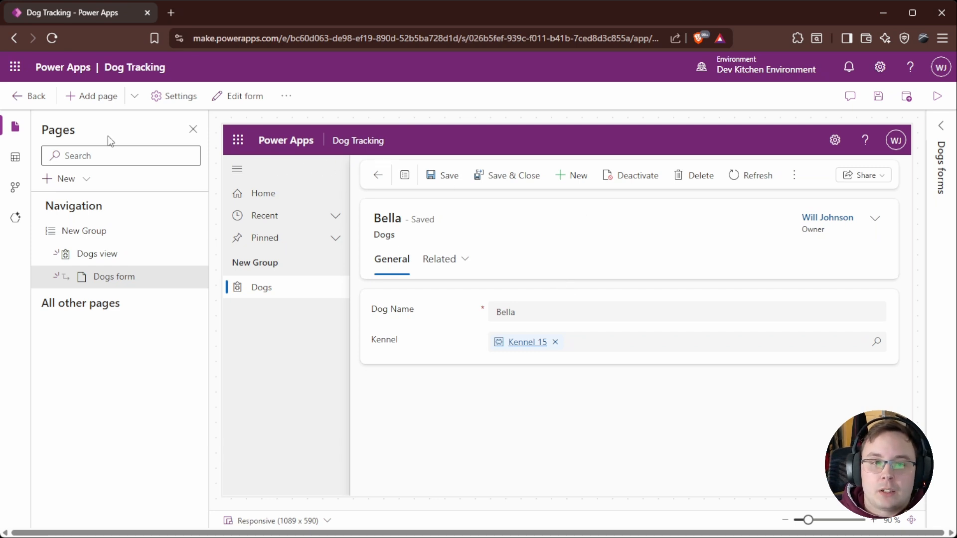
left_click(105, 256)
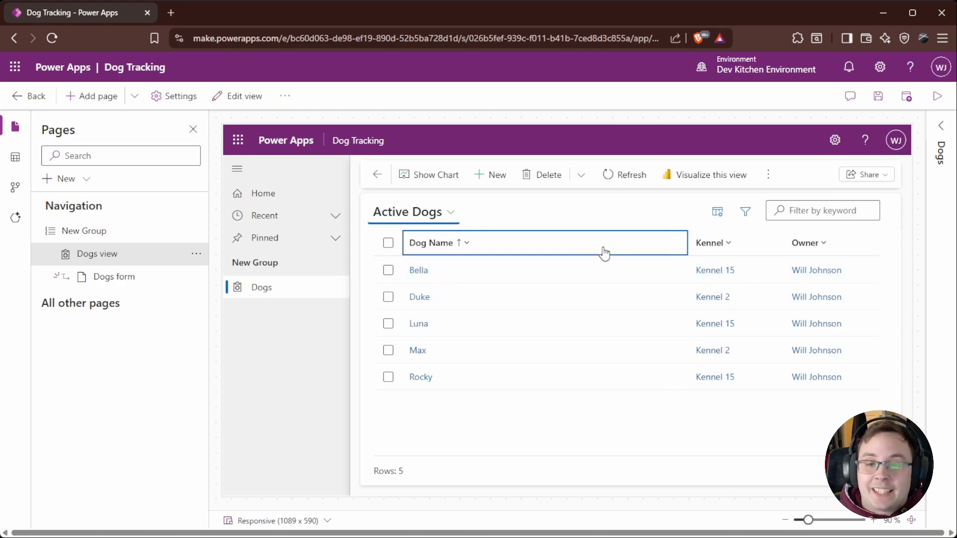
left_click(123, 278)
left_click(107, 257)
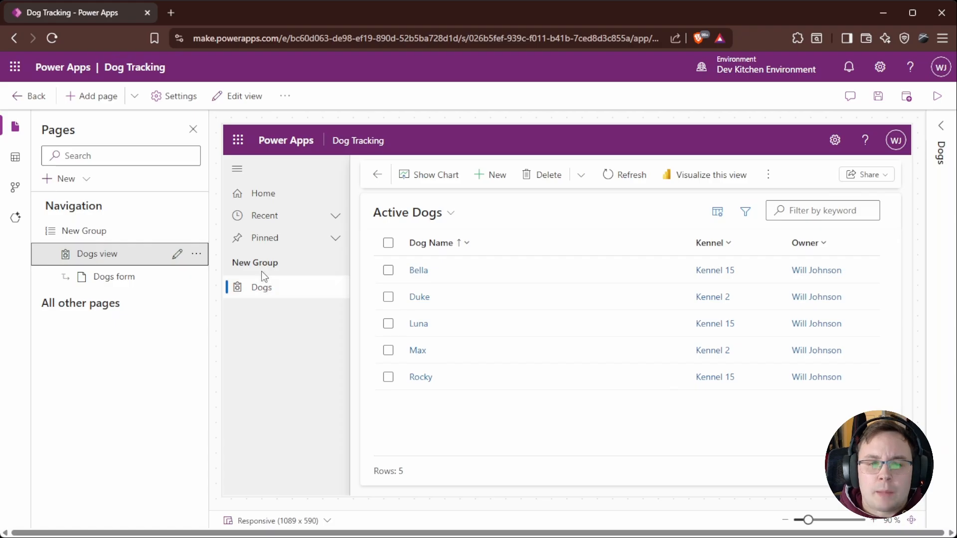
Step: Rename the navigation group to Dog Management
left_click_drag(233, 264, 254, 263)
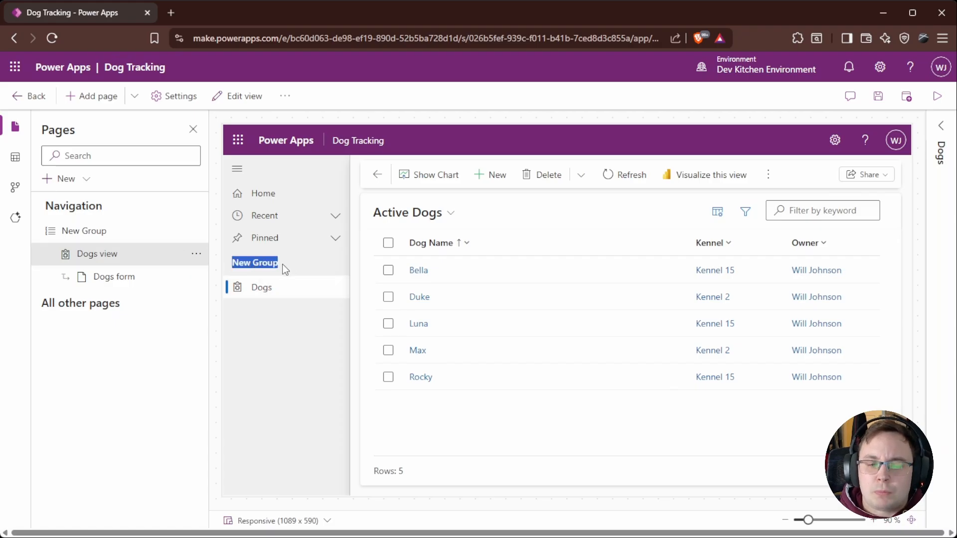
left_click(255, 260)
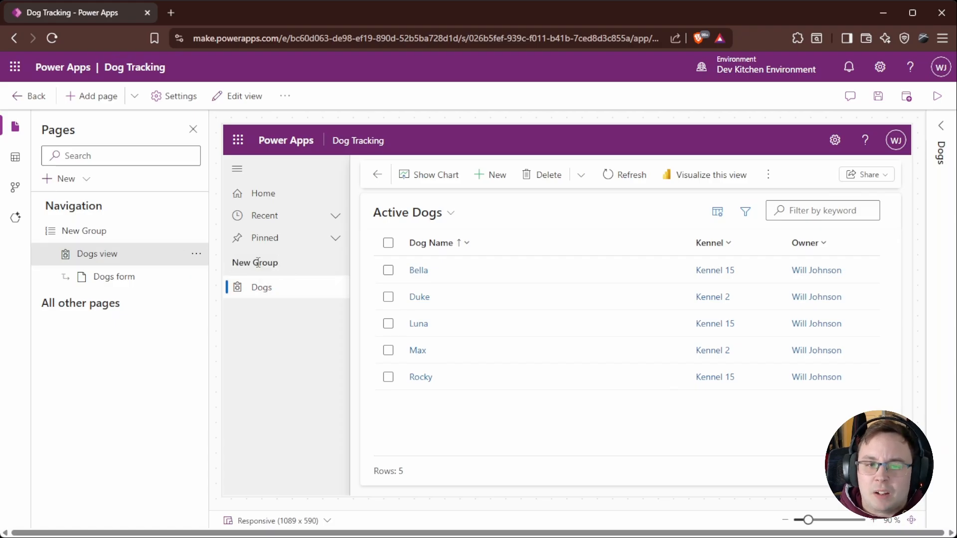
left_click(101, 232)
left_click(197, 232)
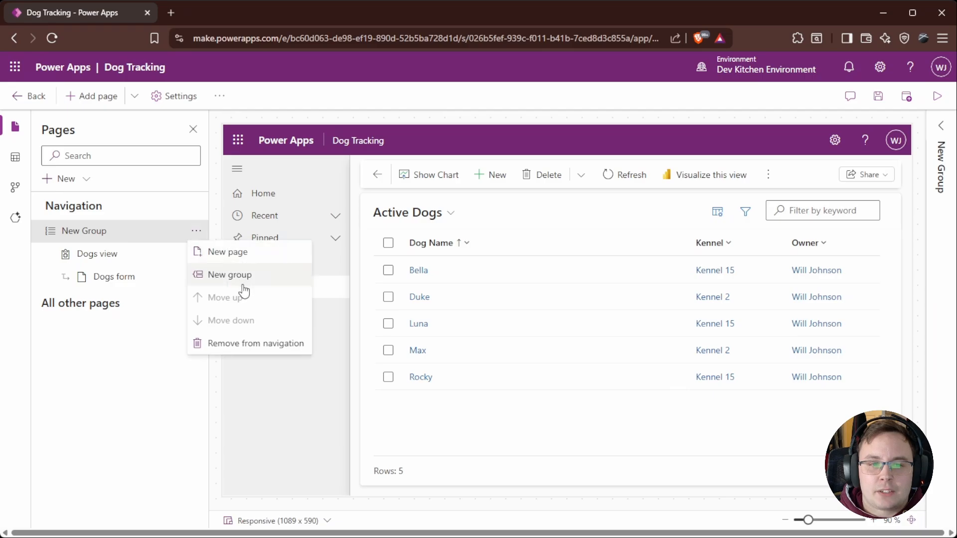
left_click(142, 385)
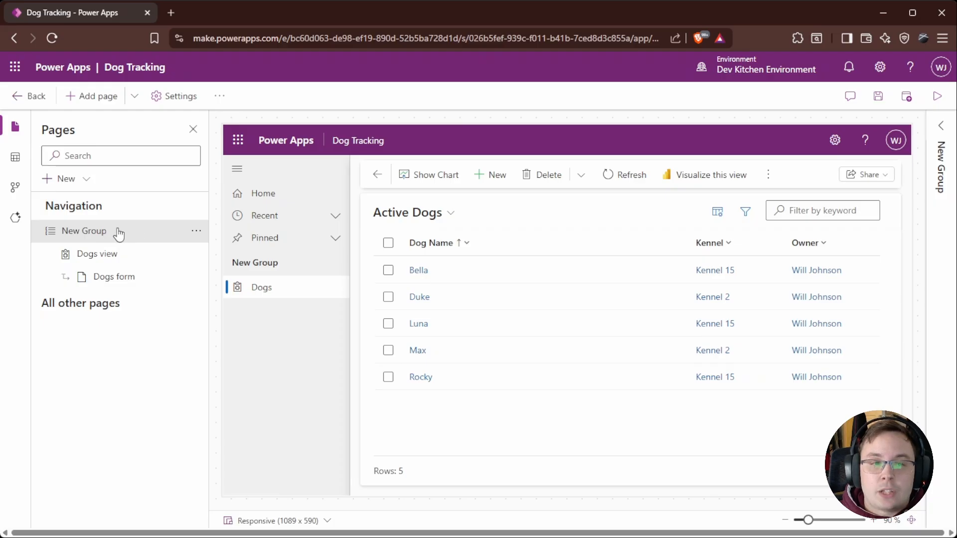
left_click(942, 128)
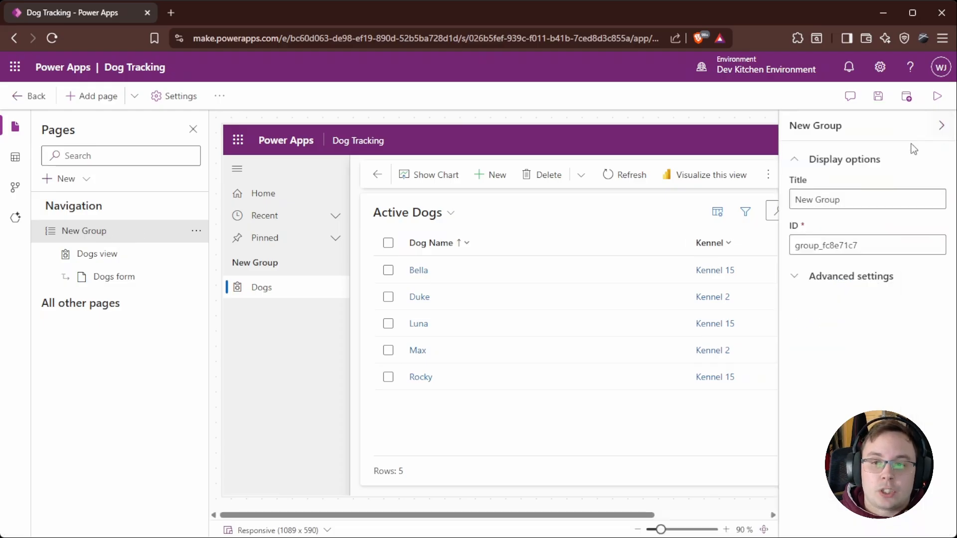
left_click(867, 201)
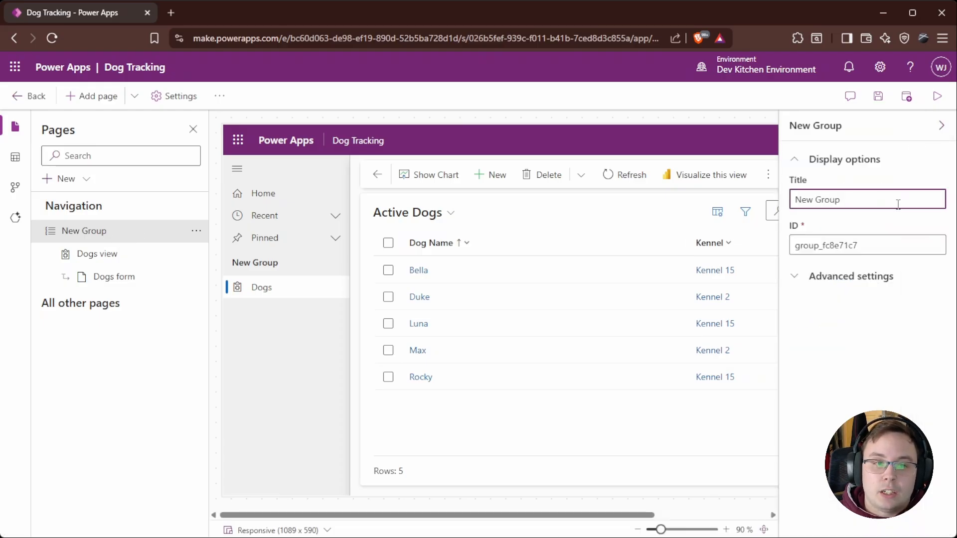
left_click_drag(898, 204, 746, 201)
type("D")
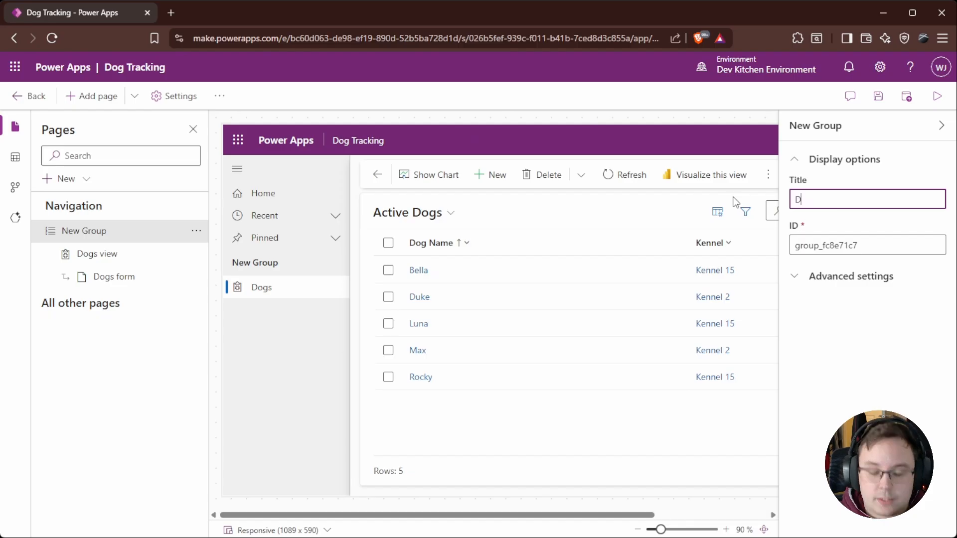
type("og Management")
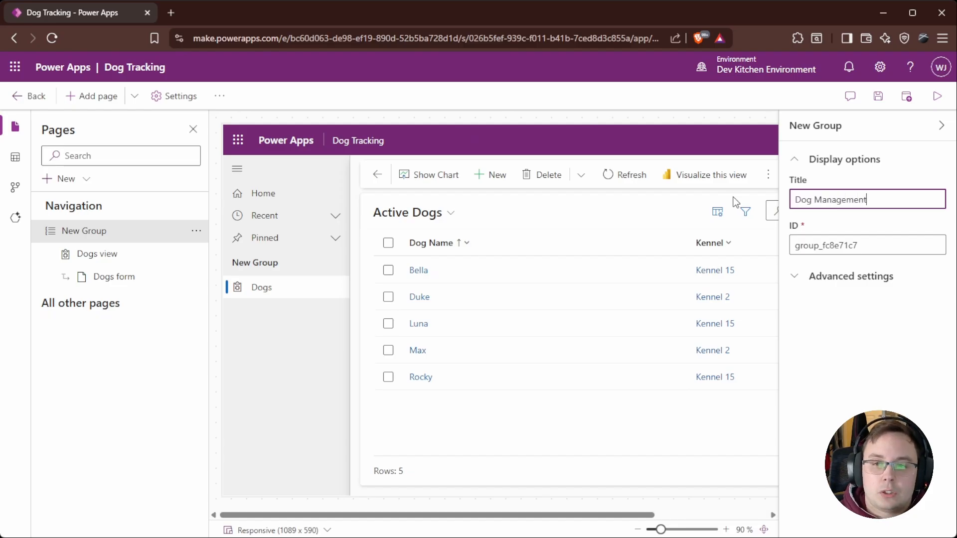
left_click(828, 310)
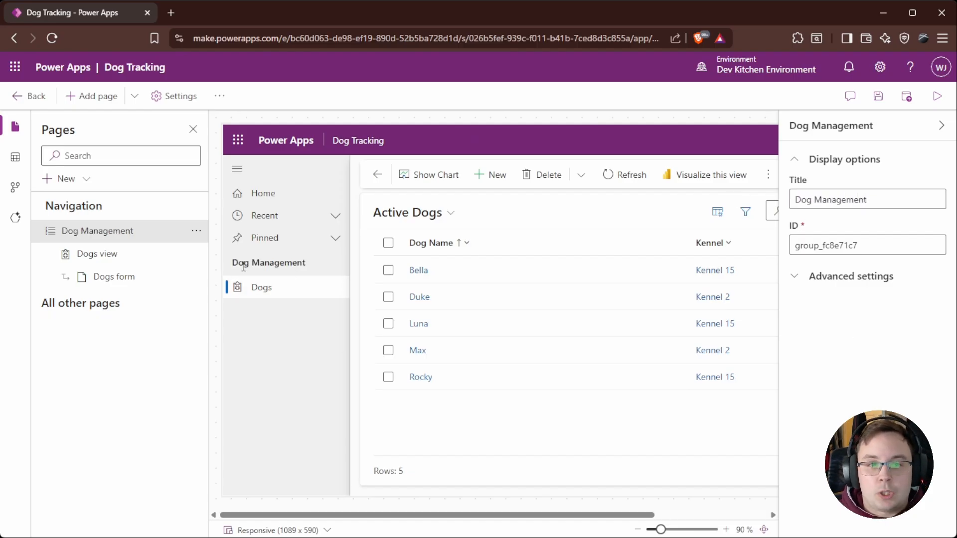
Step: Review the Dogs navigation page's views, charts and settings options
left_click(90, 261)
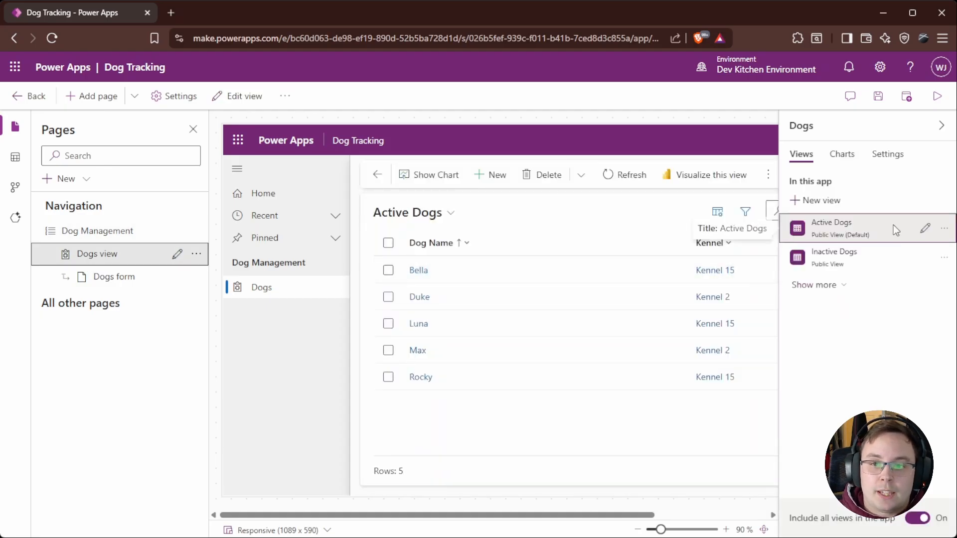
left_click(890, 156)
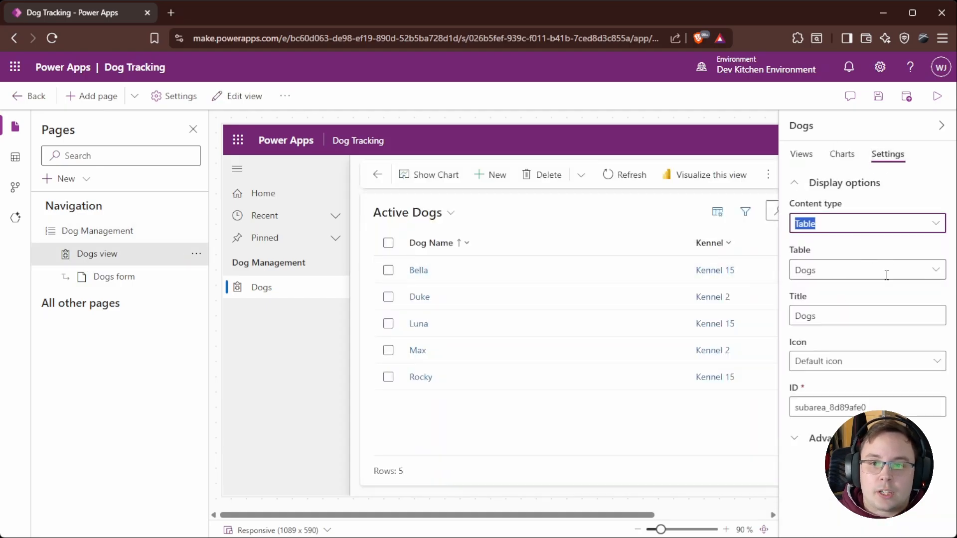
left_click(862, 366)
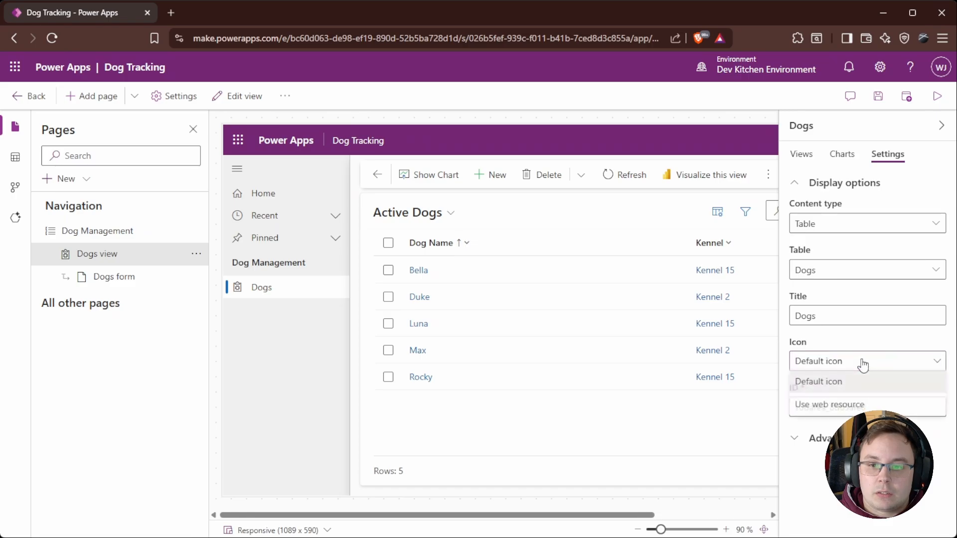
left_click(863, 382)
left_click(801, 154)
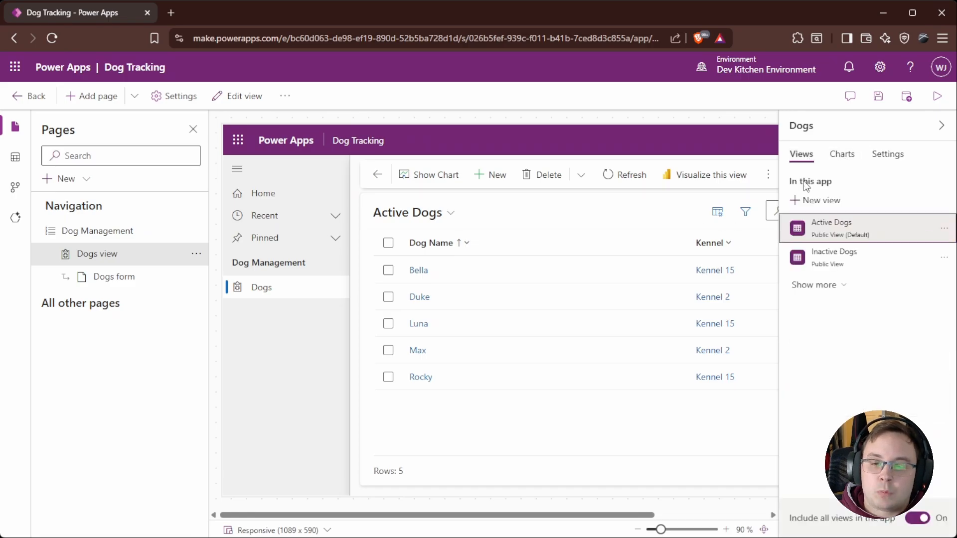
left_click(842, 154)
left_click(887, 154)
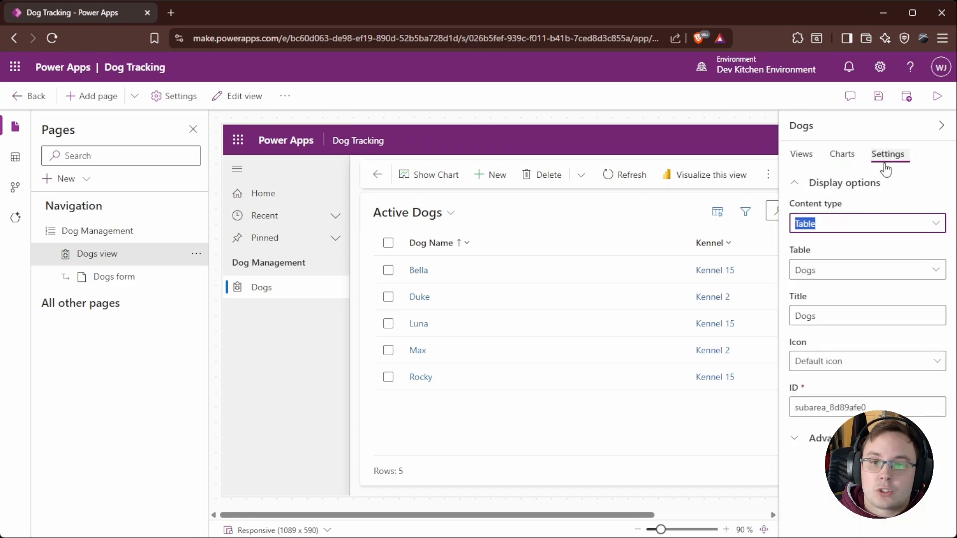
Step: Set the Dogs page's icon to the Copilot Icon web resource
left_click(837, 368)
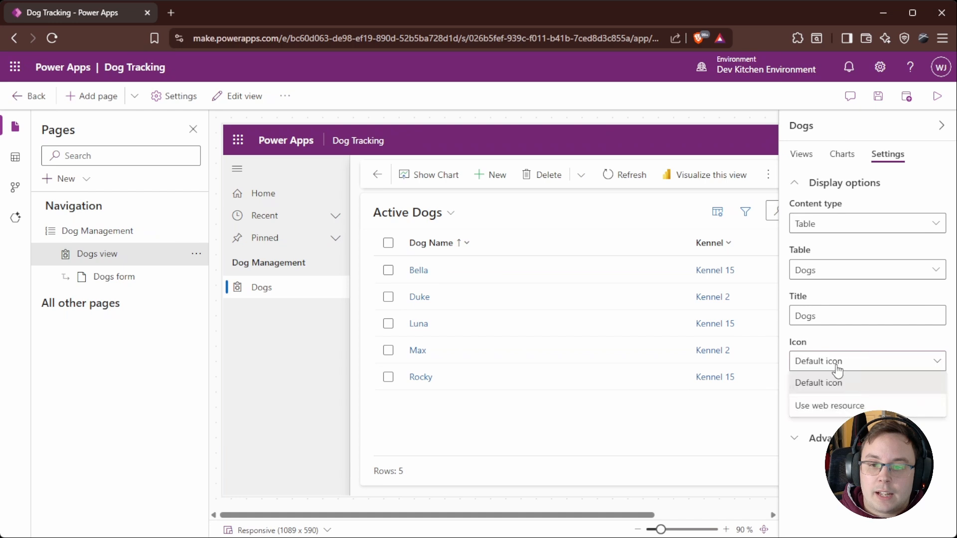
left_click(835, 405)
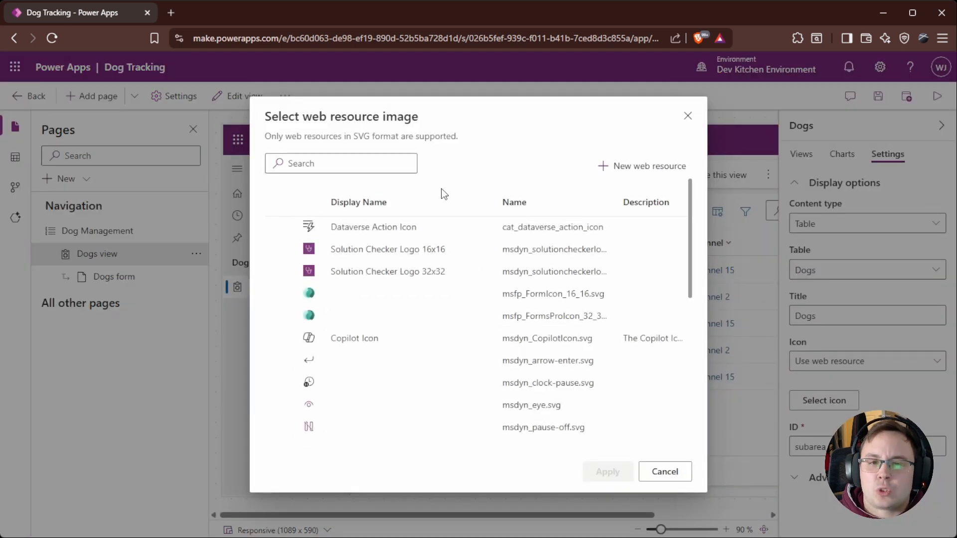
scroll(344, 244, "down", 1)
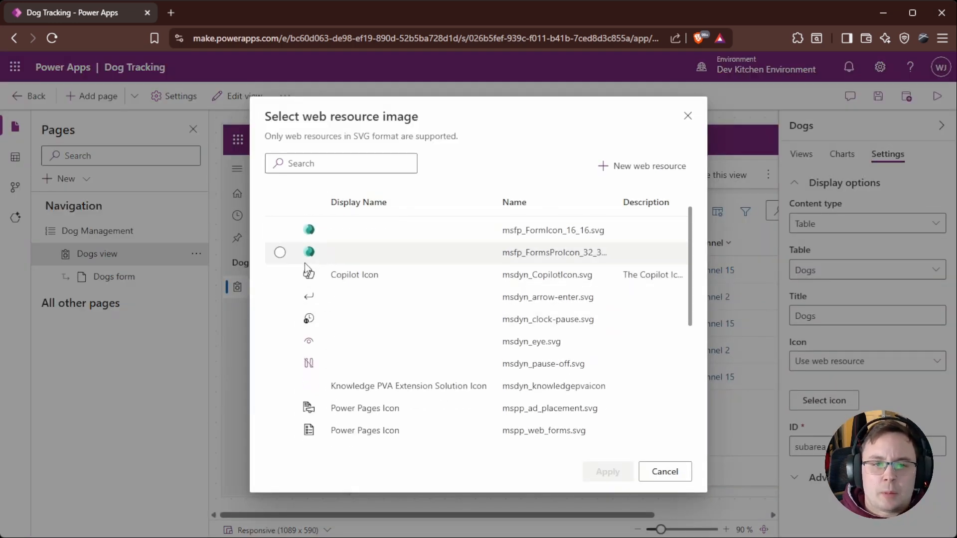
scroll(305, 280, "down", 1)
scroll(304, 434, "up", 2)
left_click(308, 340)
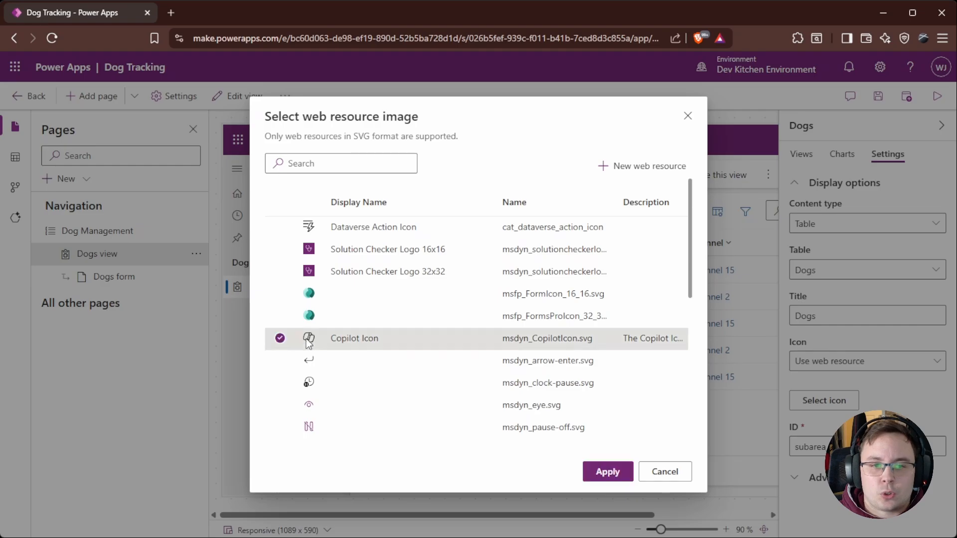
left_click(608, 471)
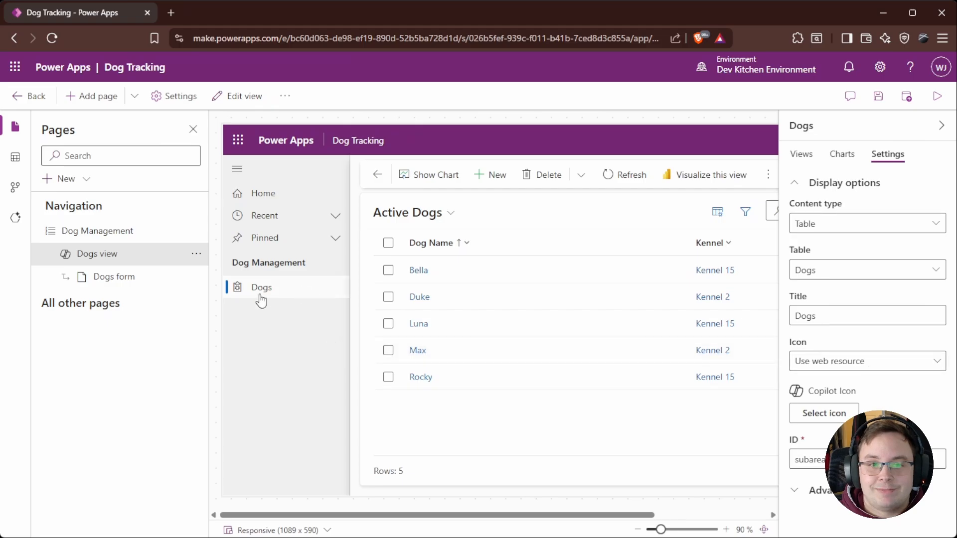
Step: Save the app and open it in preview
left_click(103, 277)
left_click(100, 260)
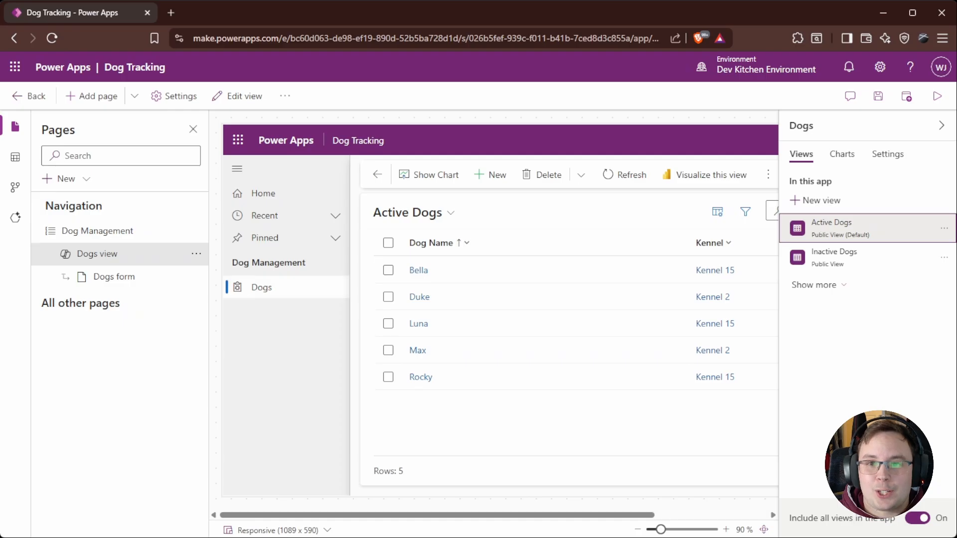
left_click(937, 95)
left_click(586, 334)
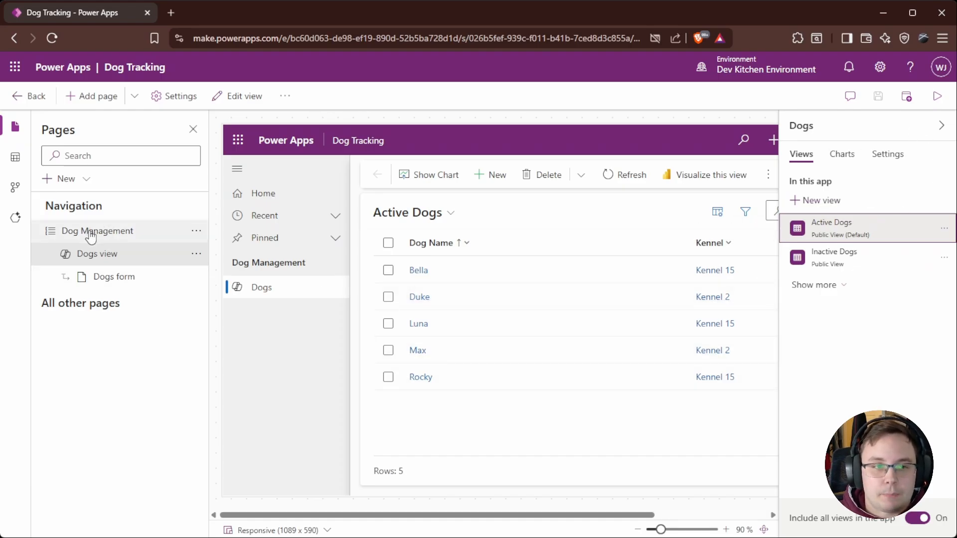
left_click(106, 255)
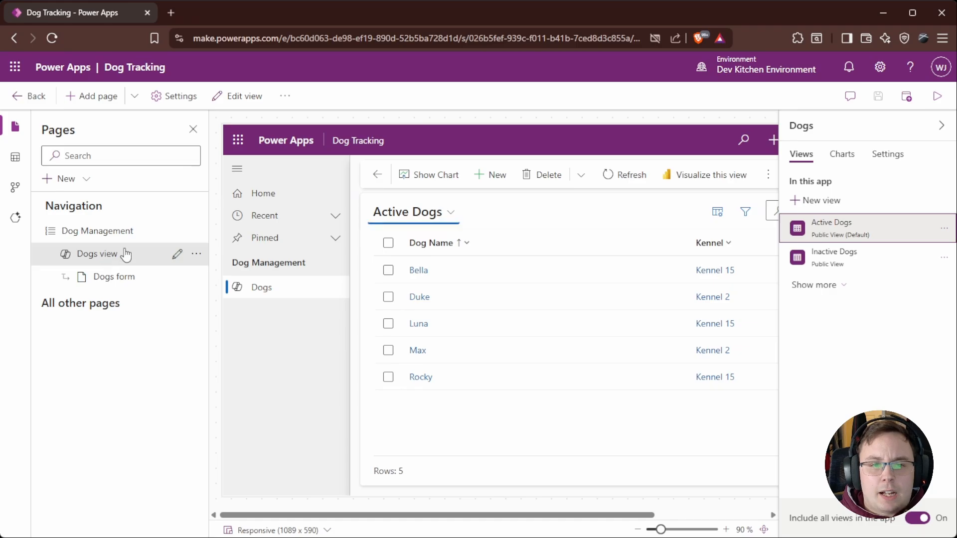
left_click(70, 180)
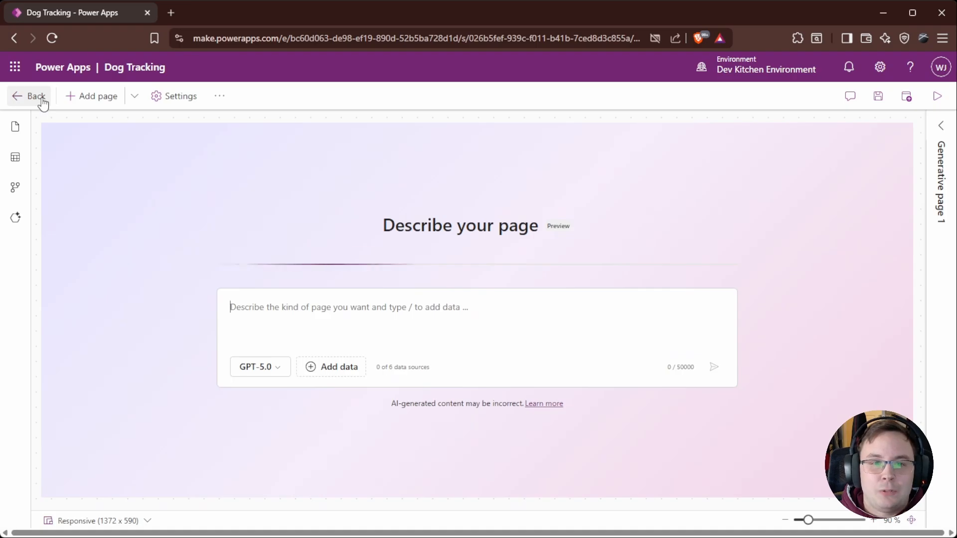
left_click(43, 103)
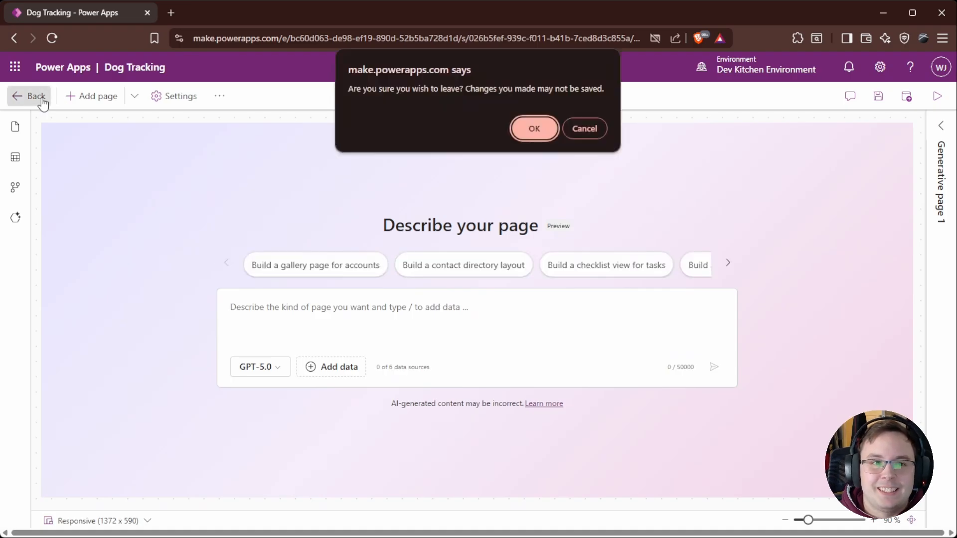
left_click(533, 128)
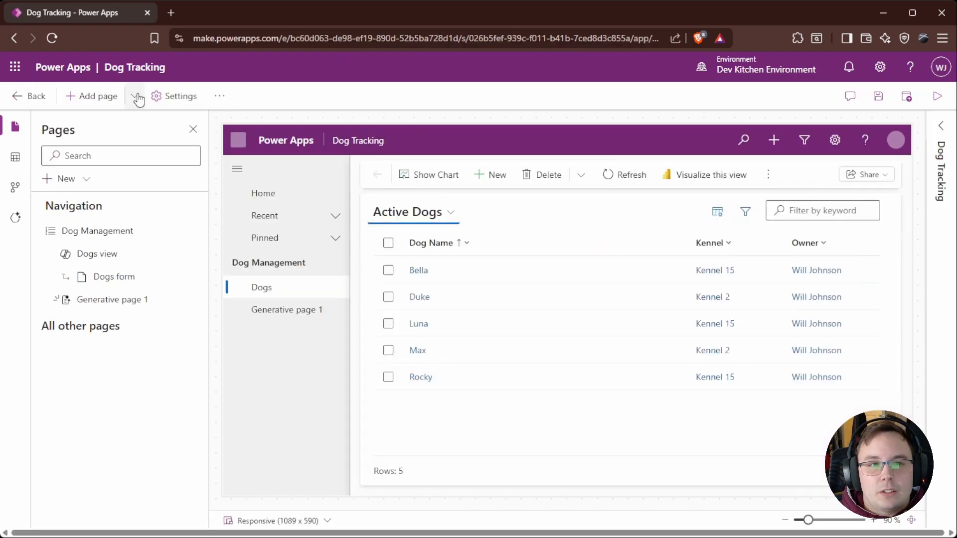
Step: Add the Kennel Dataverse table as a page without showing it in navigation
left_click(131, 96)
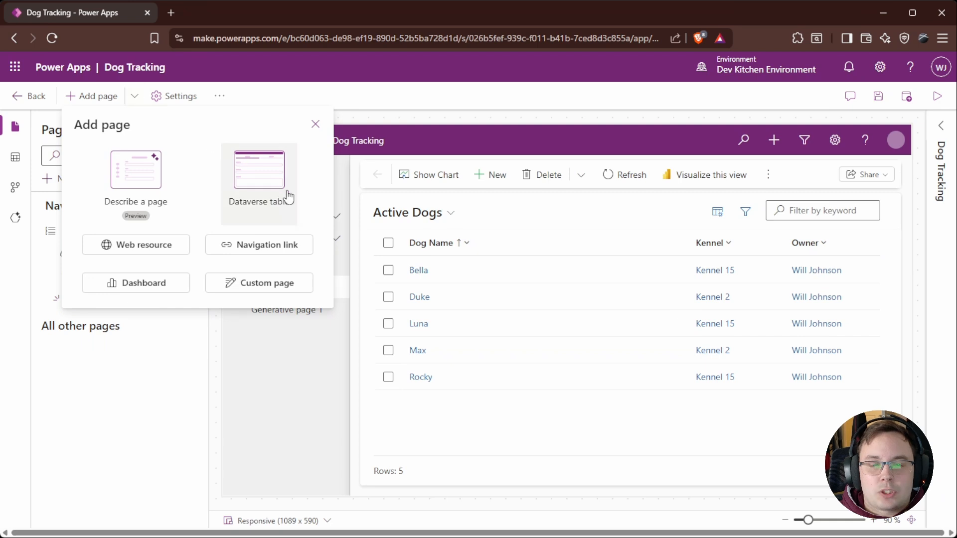
left_click(263, 182)
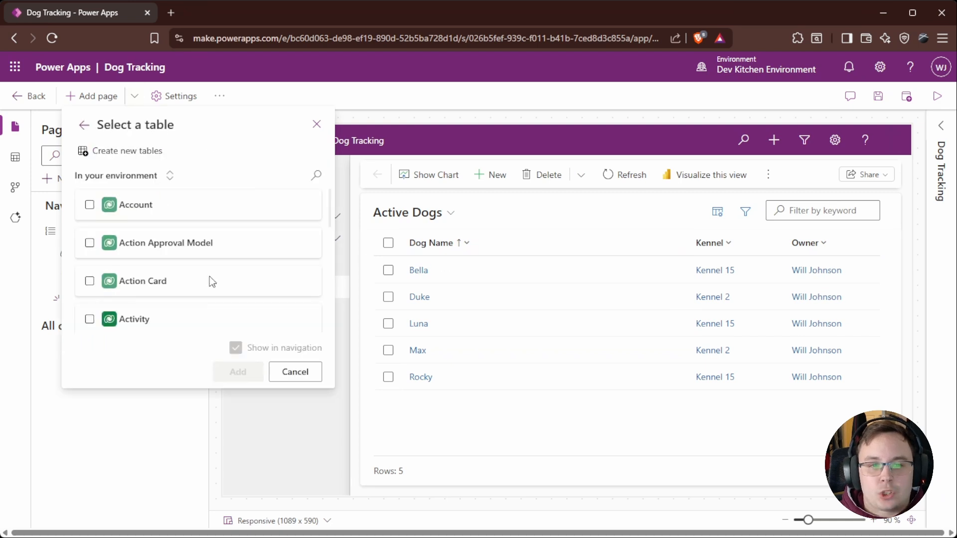
left_click(235, 183)
type("K")
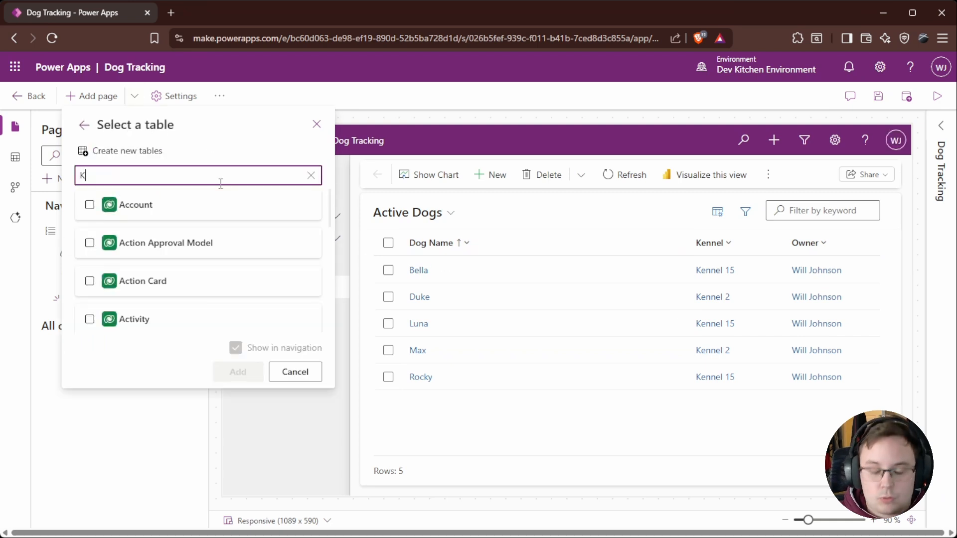
type("ennel")
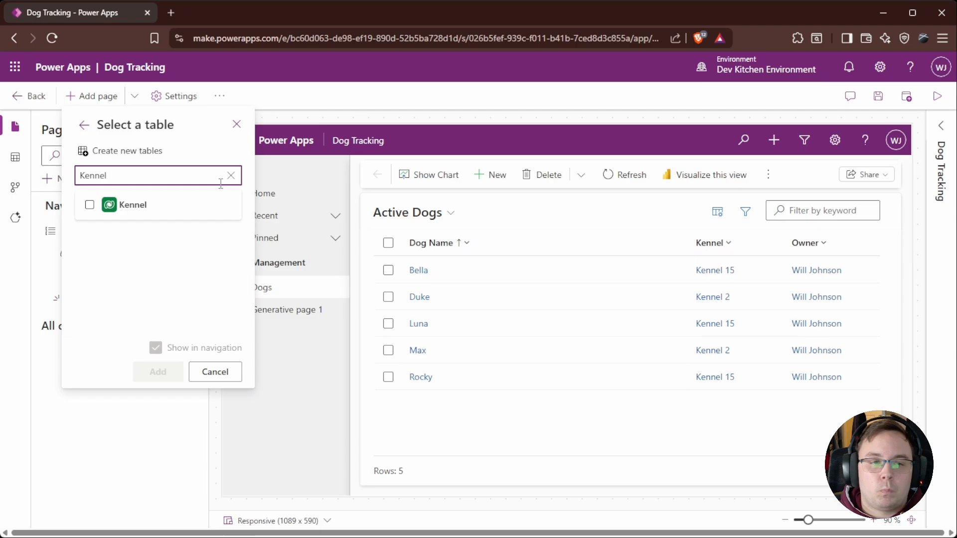
left_click(90, 204)
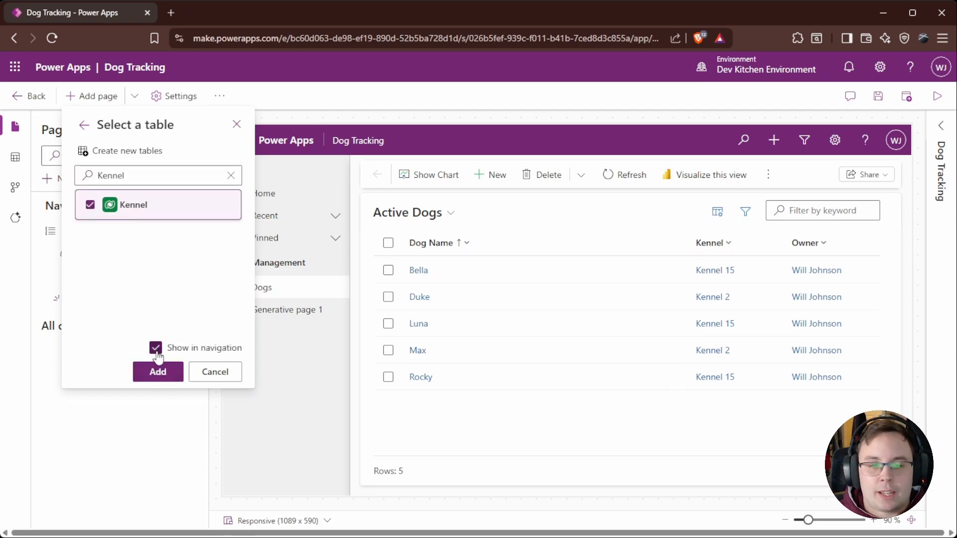
left_click(155, 348)
left_click(155, 348)
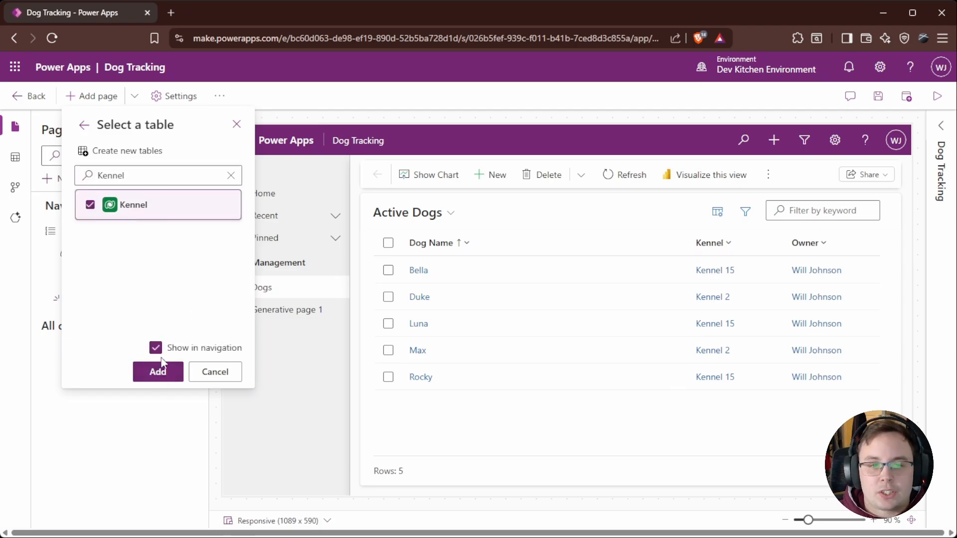
left_click(156, 348)
left_click(157, 372)
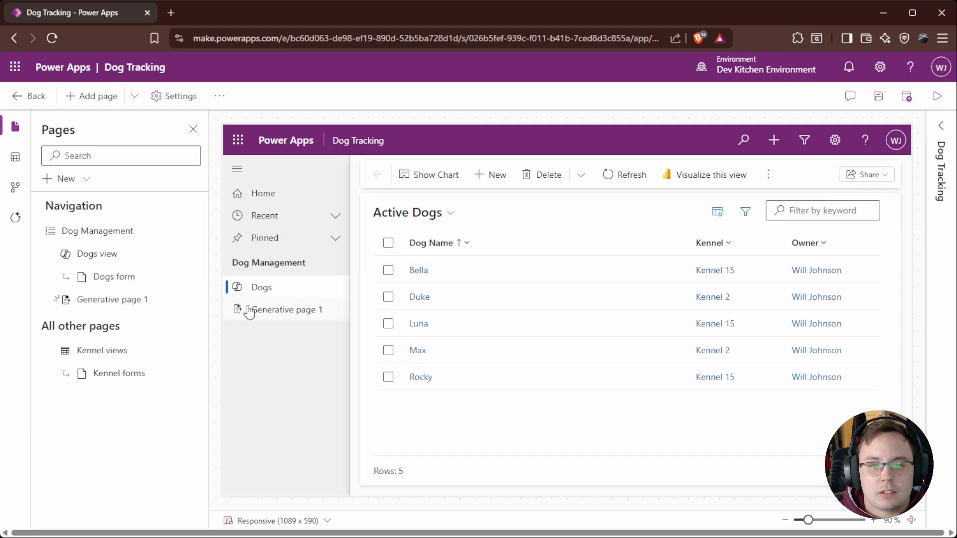
Step: Remove Generative page 1 from the app
left_click(137, 308)
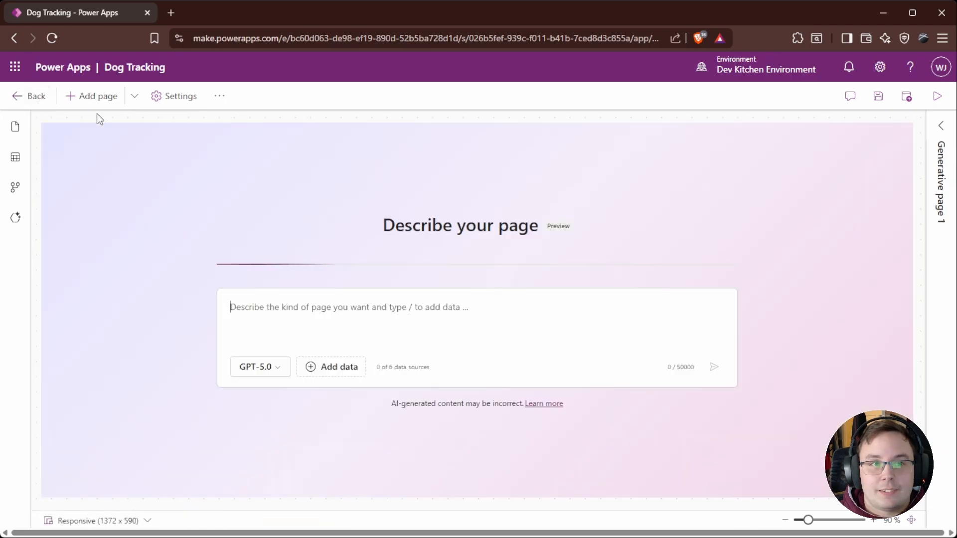
left_click(15, 127)
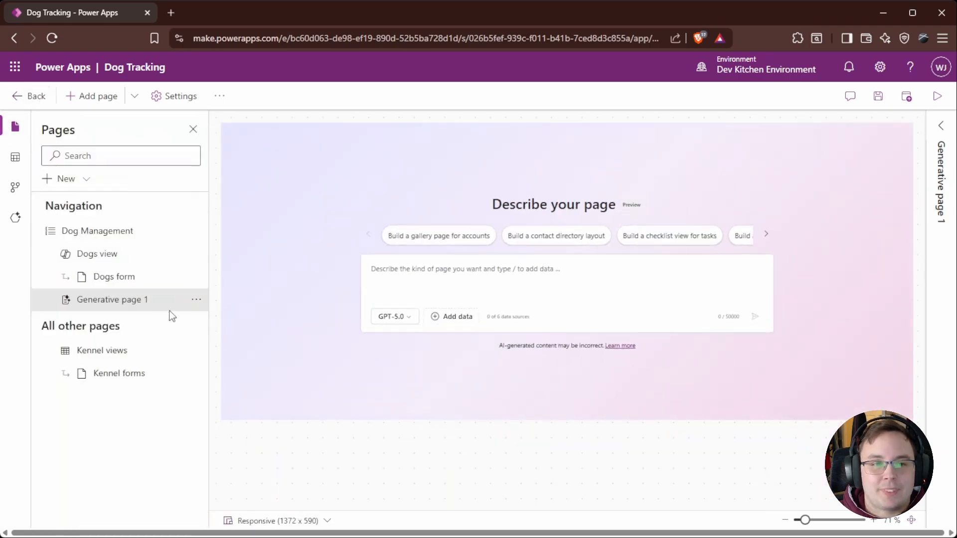
left_click(196, 299)
left_click(248, 368)
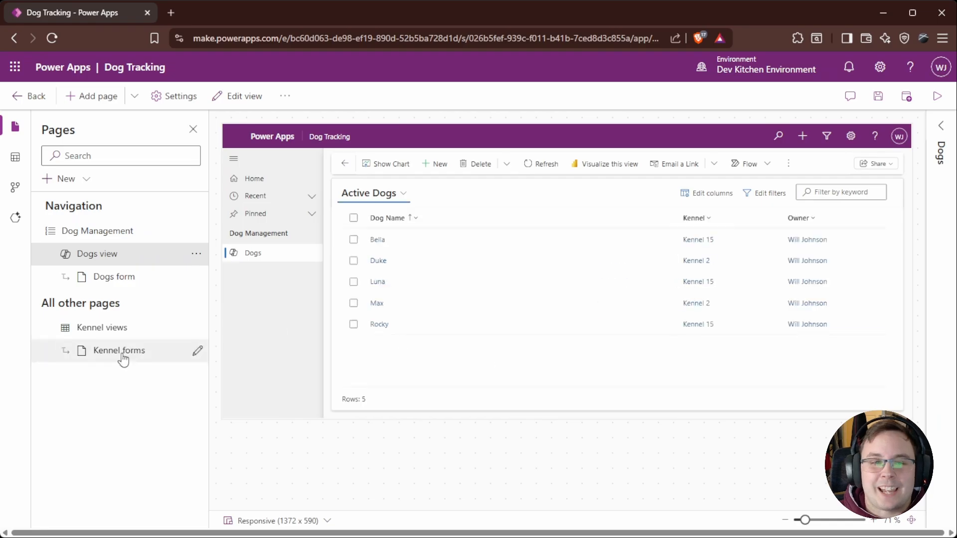
Step: Add the Kennel views page to the navigation and preview the Kennels form and view
left_click(121, 333)
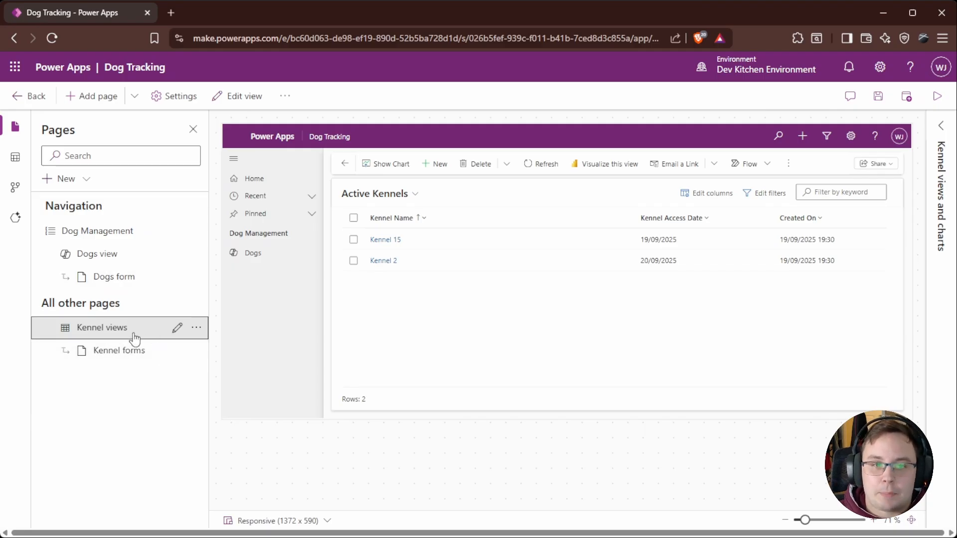
left_click(105, 255)
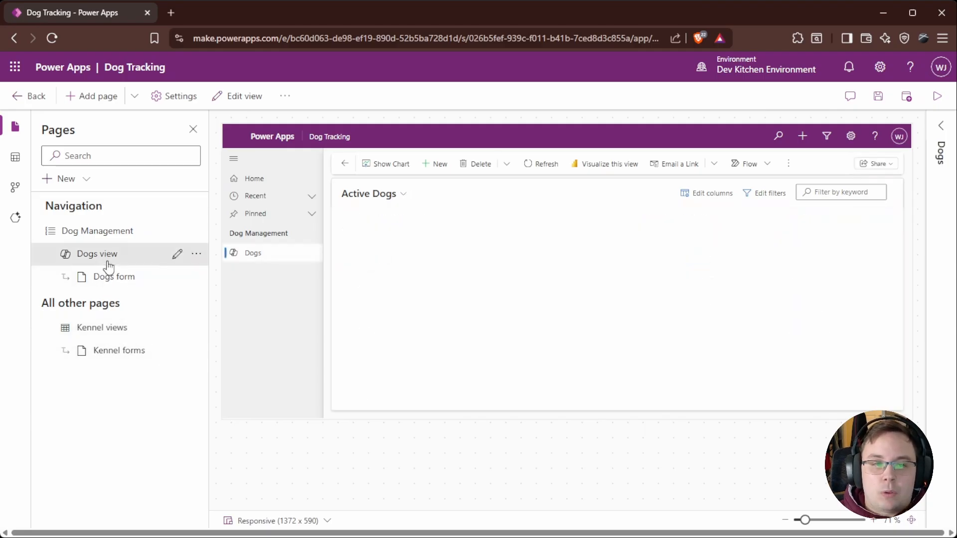
left_click(124, 336)
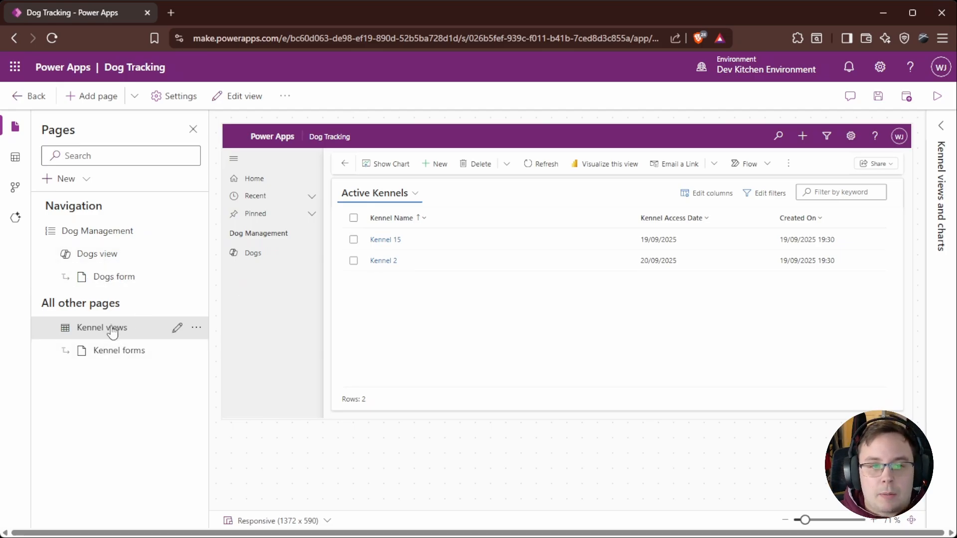
left_click(196, 330)
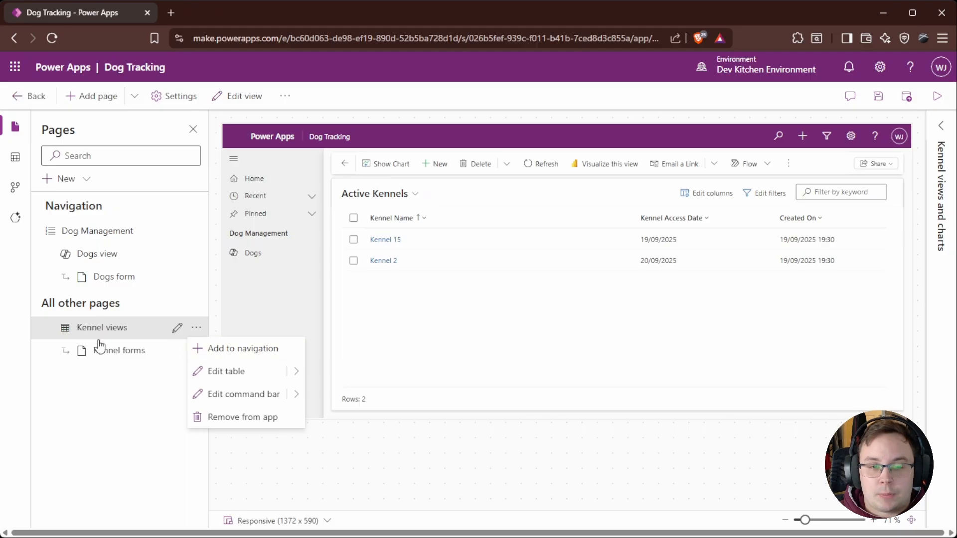
left_click(250, 352)
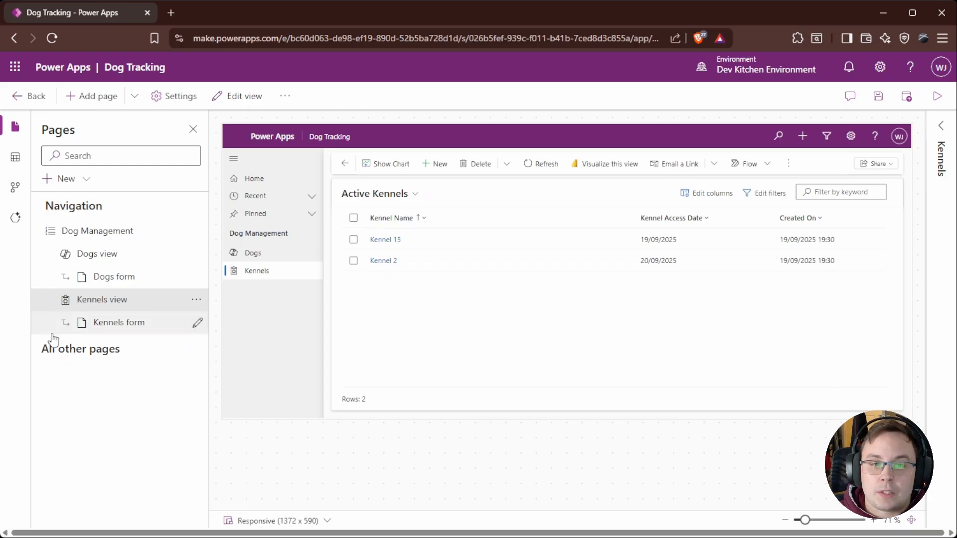
left_click(127, 324)
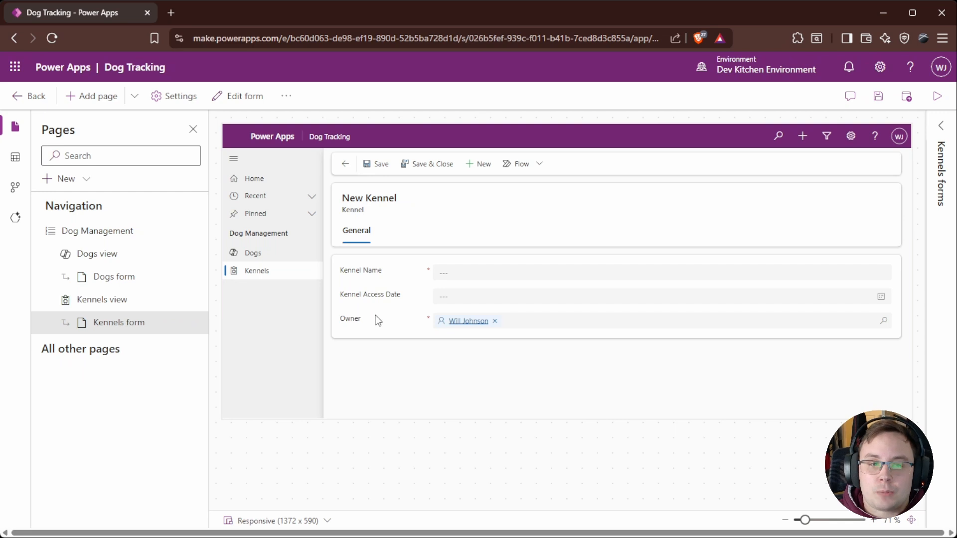
left_click(169, 299)
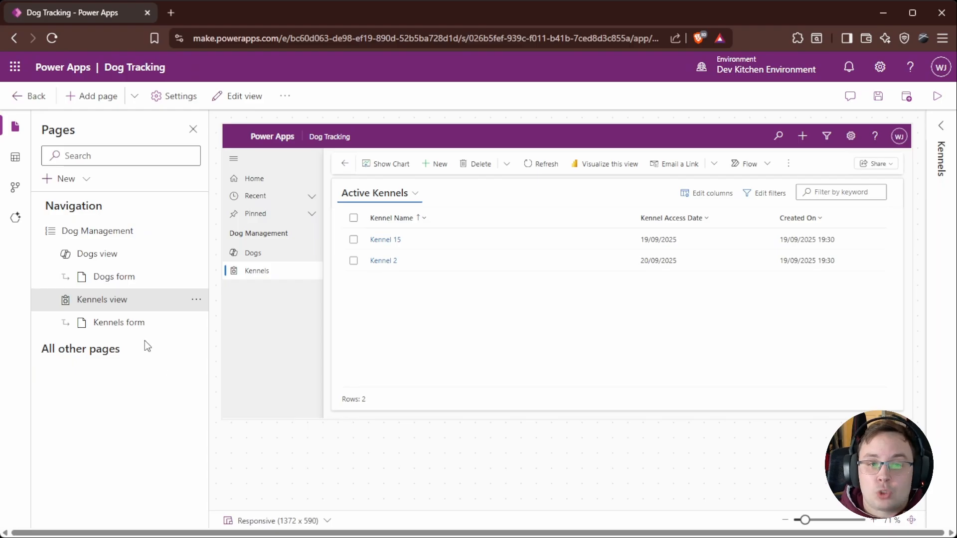
Step: Add the Copilot Disclaimer web resource as a navigation page titled Copilot Disclaimer
left_click(87, 180)
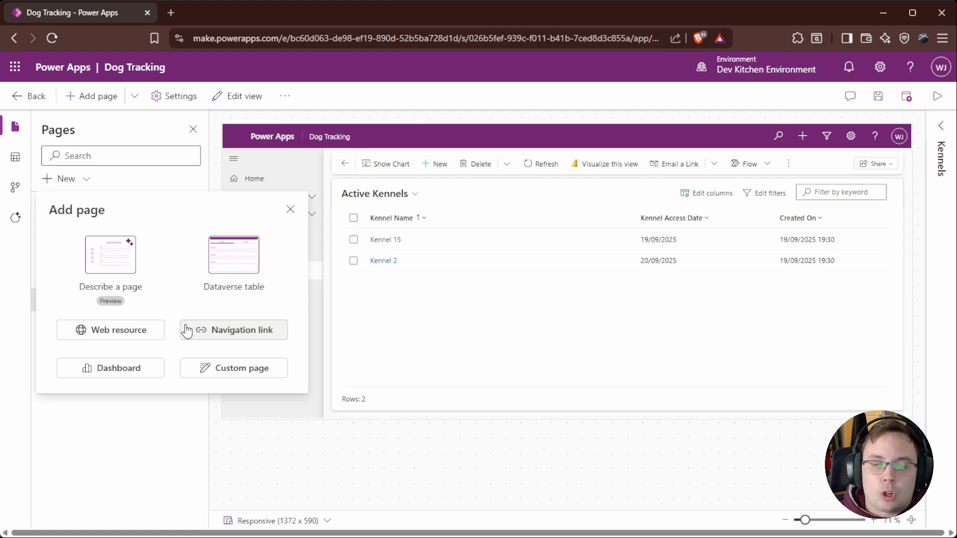
left_click(103, 334)
left_click(205, 255)
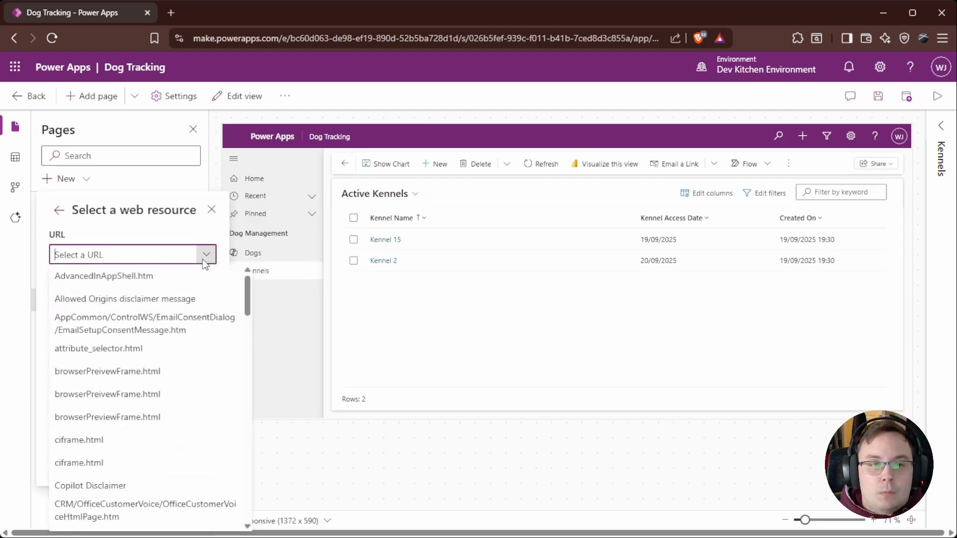
scroll(124, 397, "down", 3)
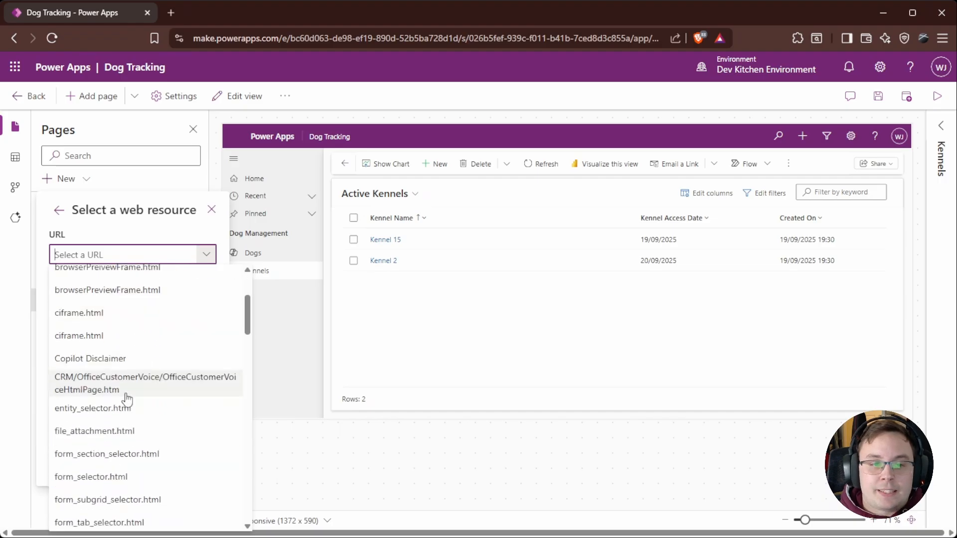
scroll(95, 319, "up", 2)
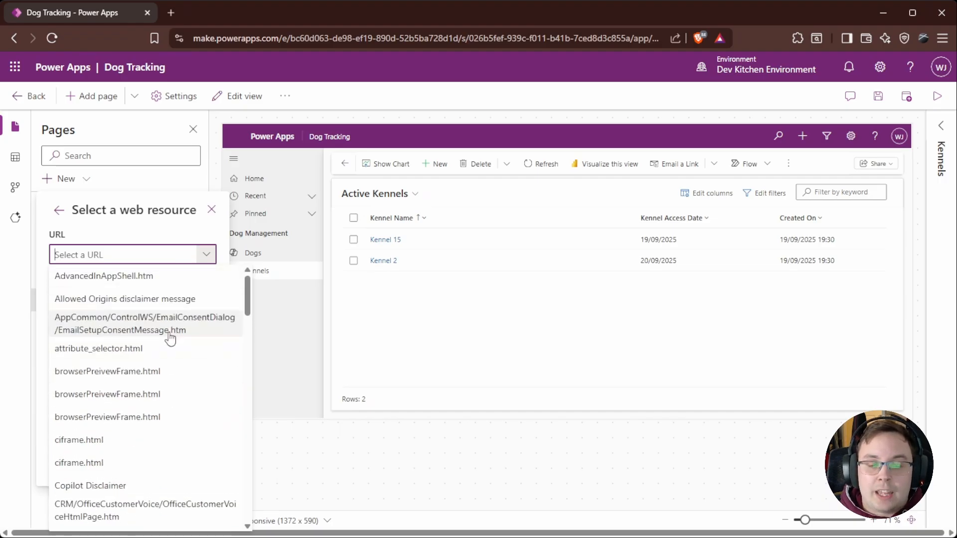
scroll(110, 378, "down", 1)
scroll(142, 403, "down", 5)
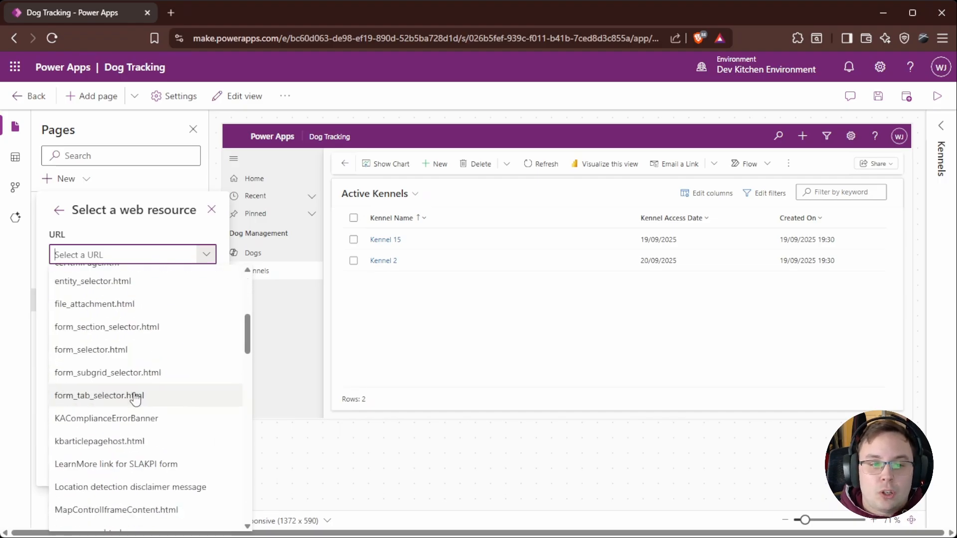
scroll(142, 384, "up", 3)
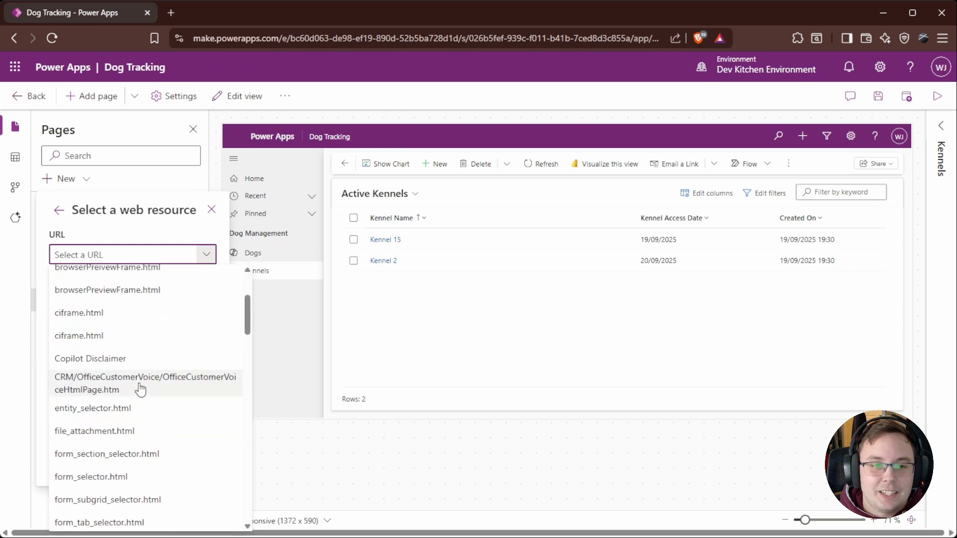
scroll(143, 423, "up", 2)
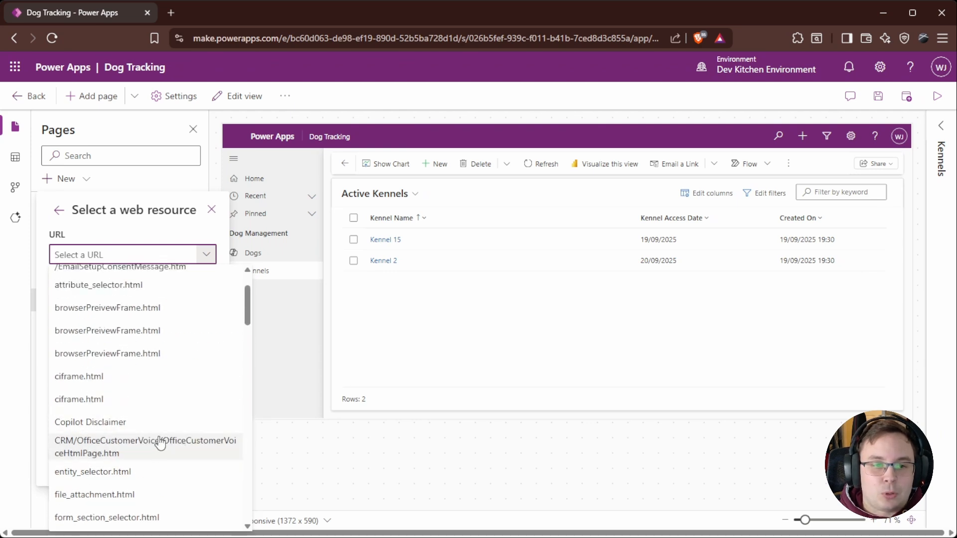
left_click(116, 422)
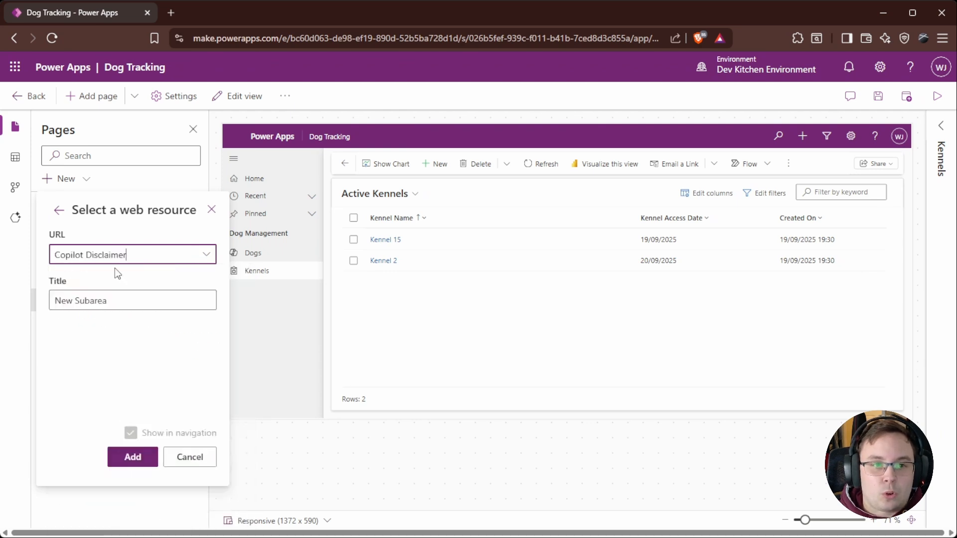
triple_click(158, 300)
type("Copilot Disclaimer")
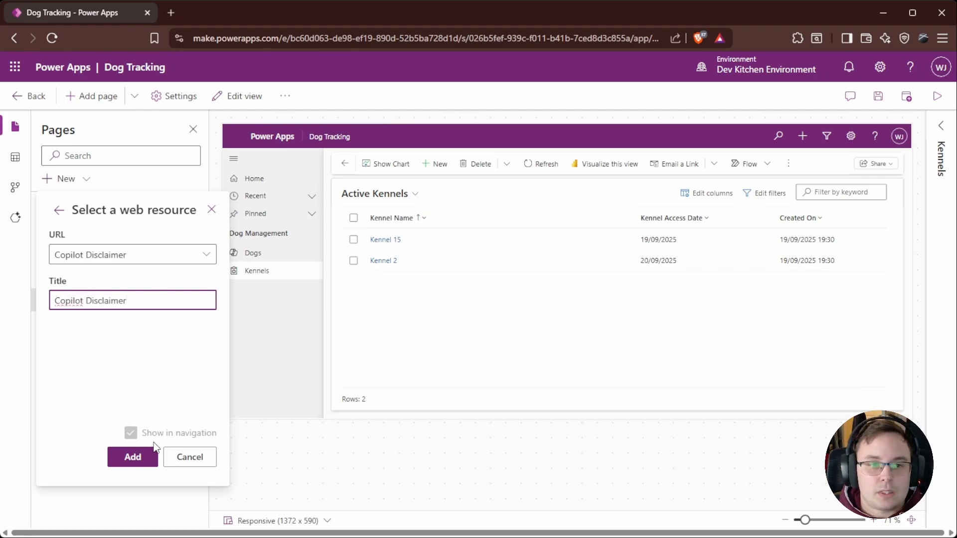
left_click(149, 457)
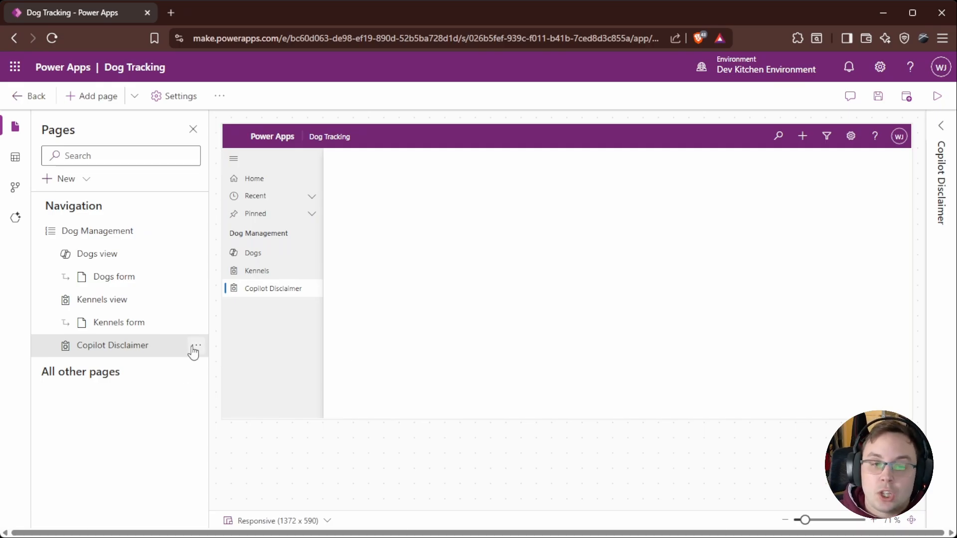
left_click(89, 180)
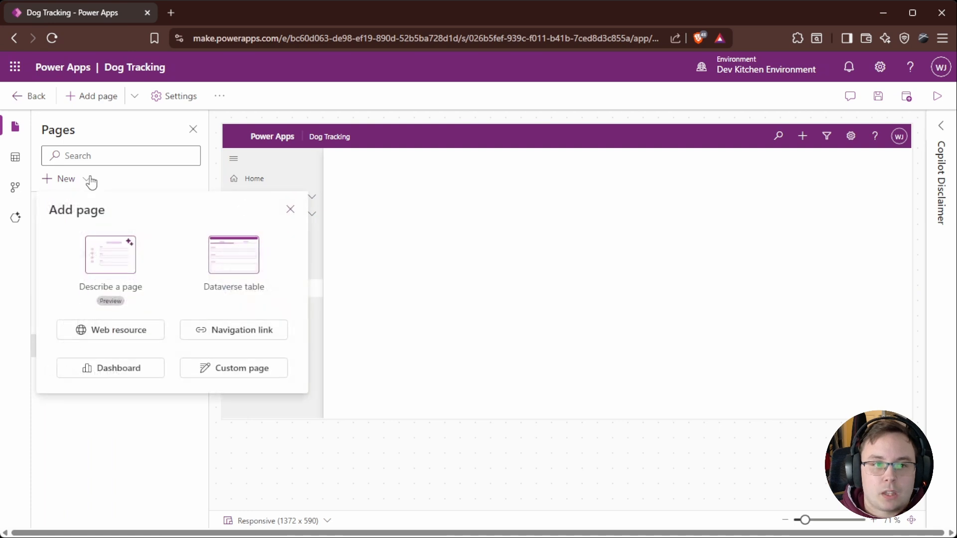
left_click(258, 336)
left_click(114, 256)
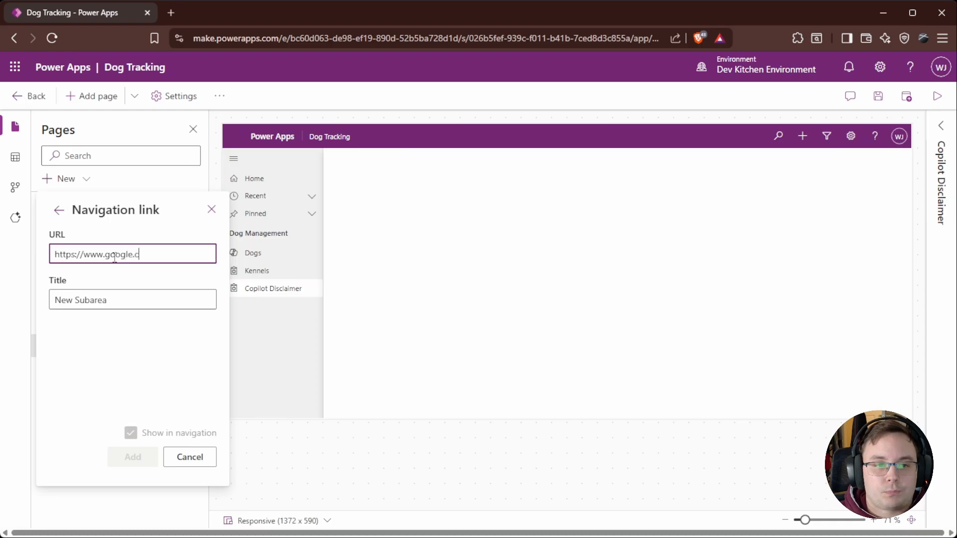
left_click(122, 296)
key("ctrl+a")
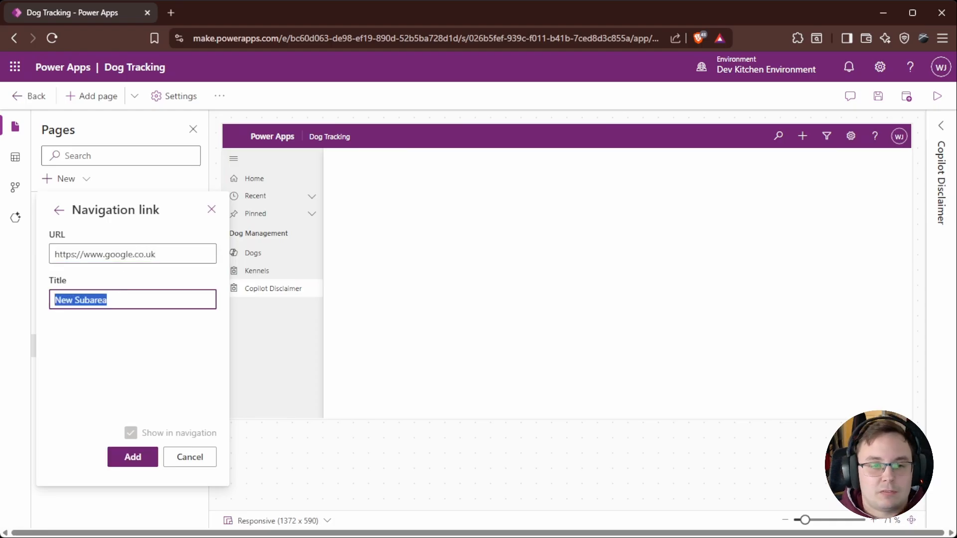
key("Tab")
key("Return")
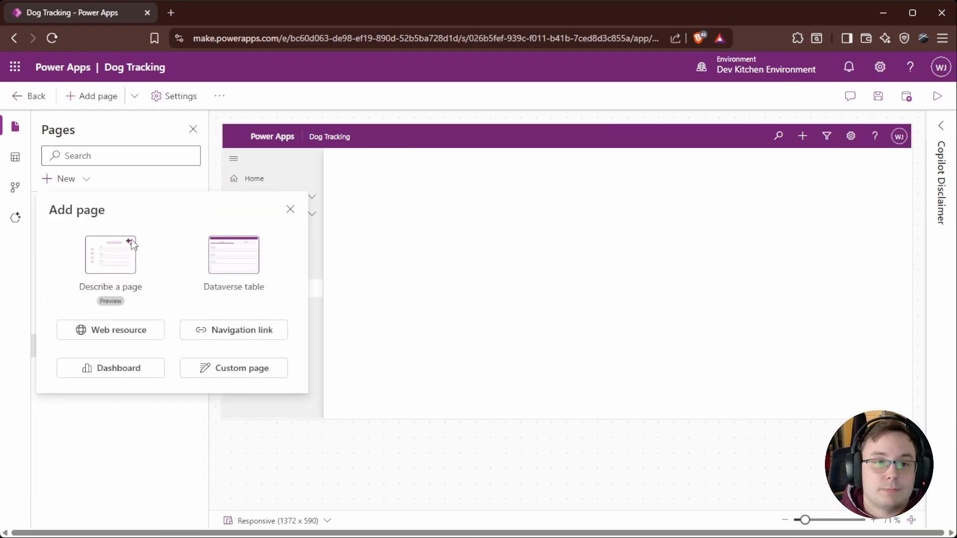
left_click(246, 336)
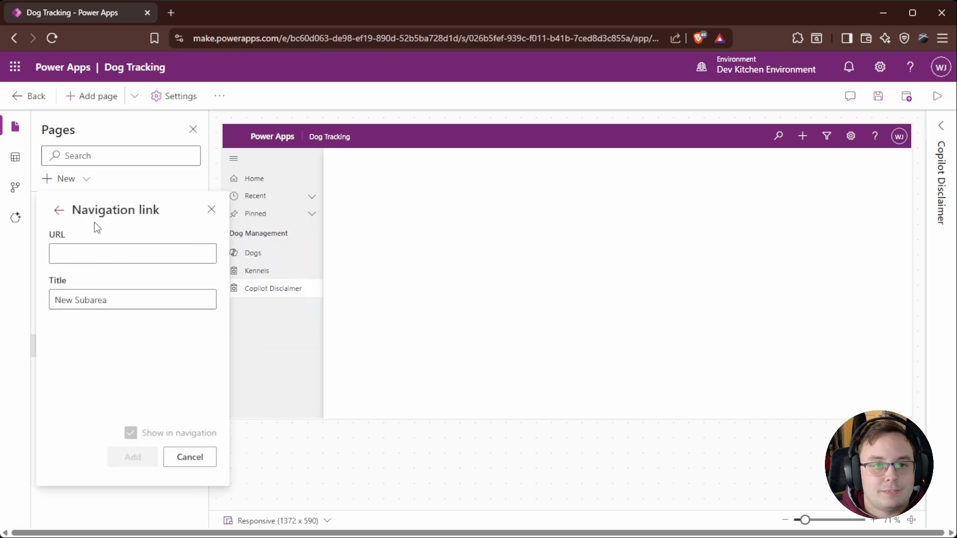
left_click(106, 248)
type("https://www.google.co.uk")
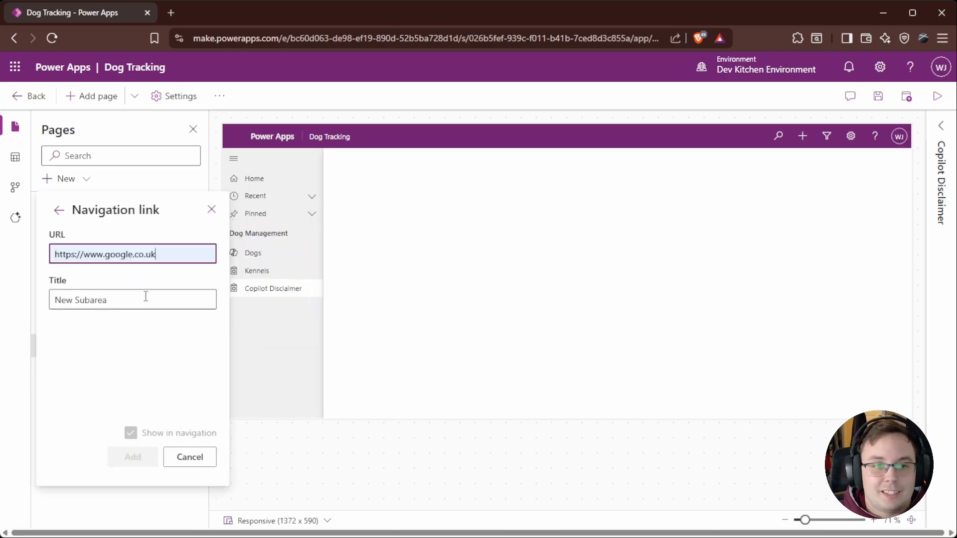
triple_click(145, 304)
type("Go")
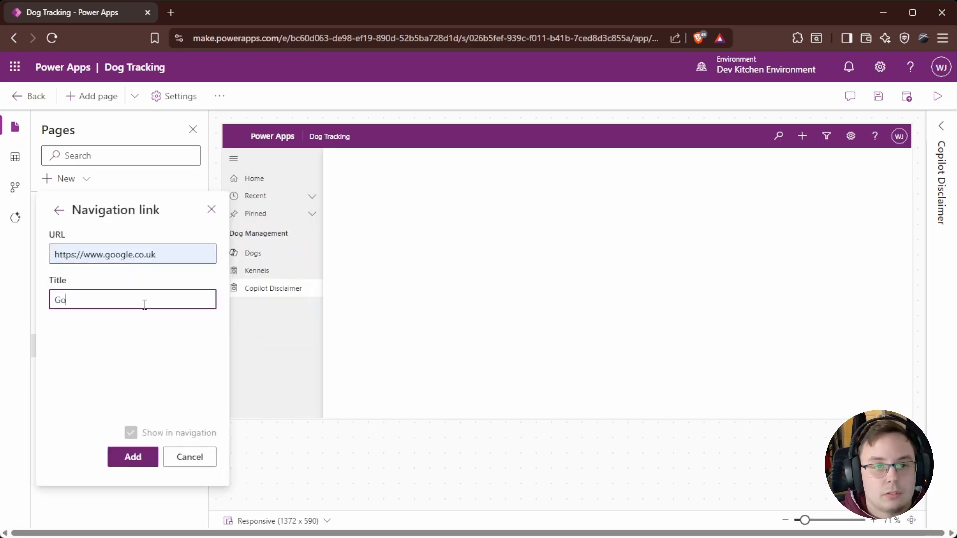
type(" to Google")
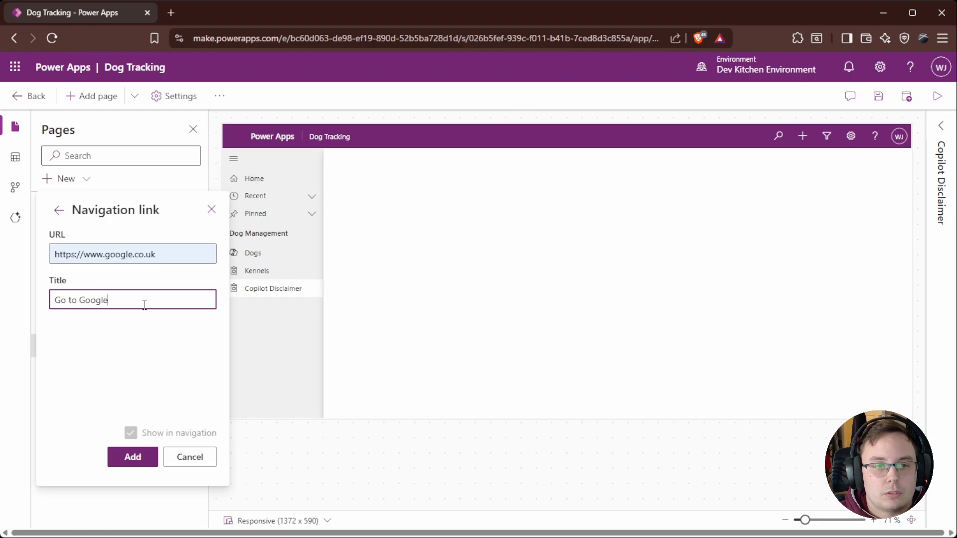
left_click(132, 457)
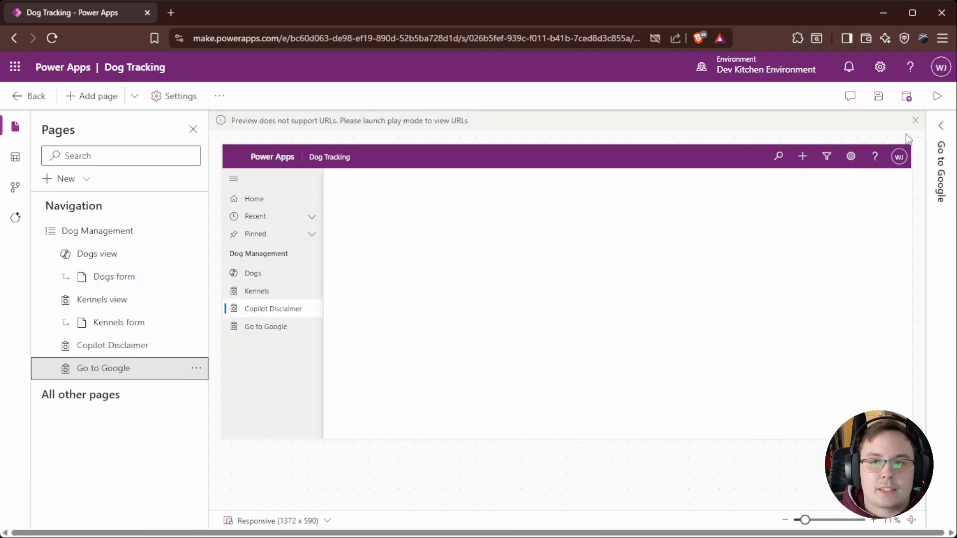
Step: Save and launch the app in play mode, follow the Go to Google link, then close the opened tabs
left_click(937, 96)
left_click(468, 333)
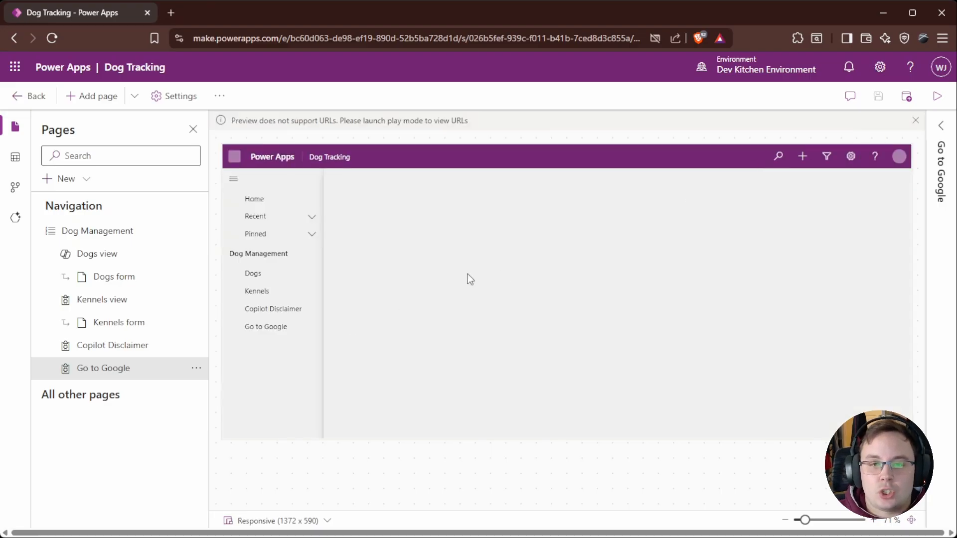
left_click(937, 96)
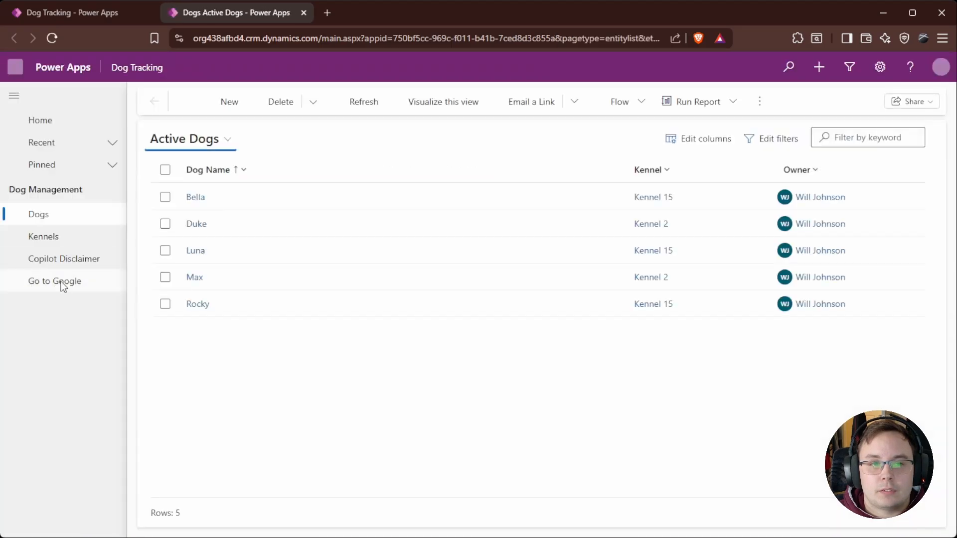
left_click(62, 282)
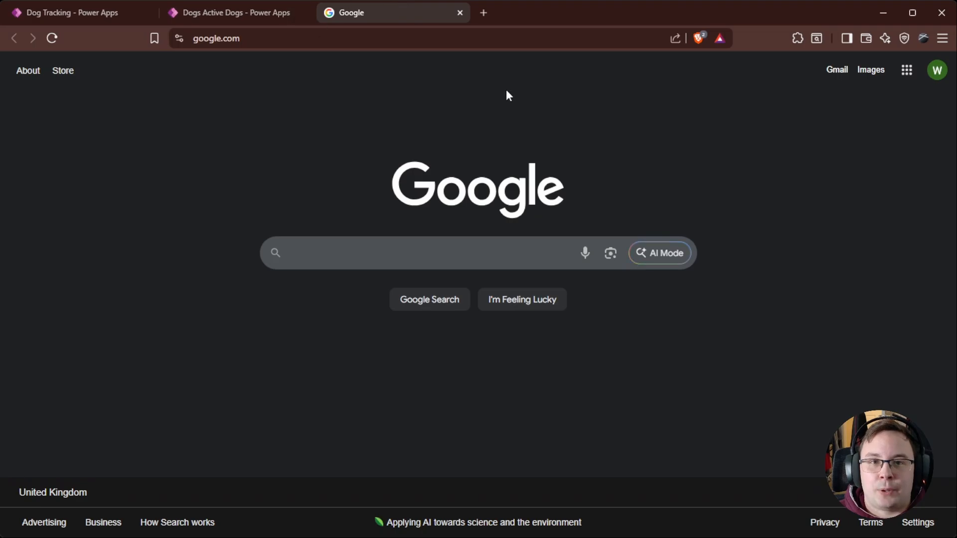
left_click(459, 13)
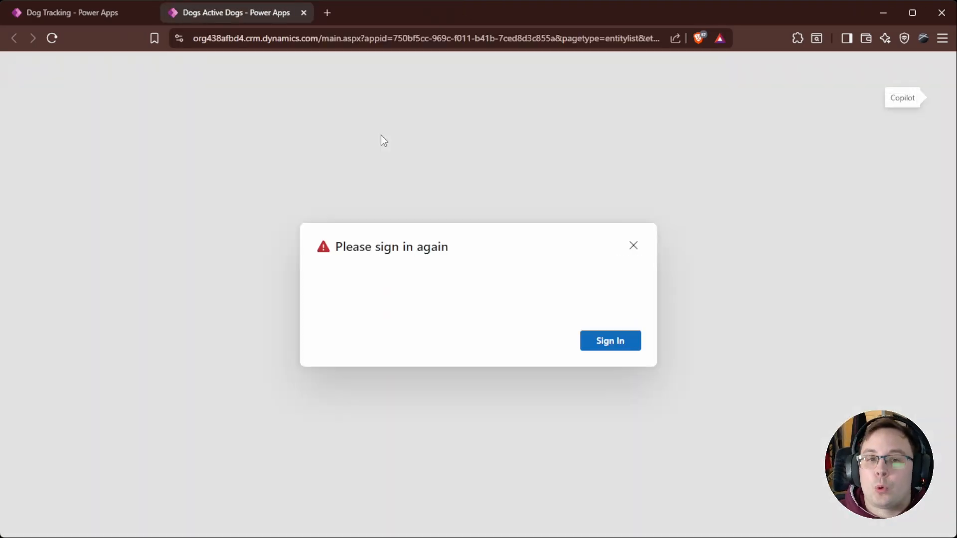
left_click(617, 347)
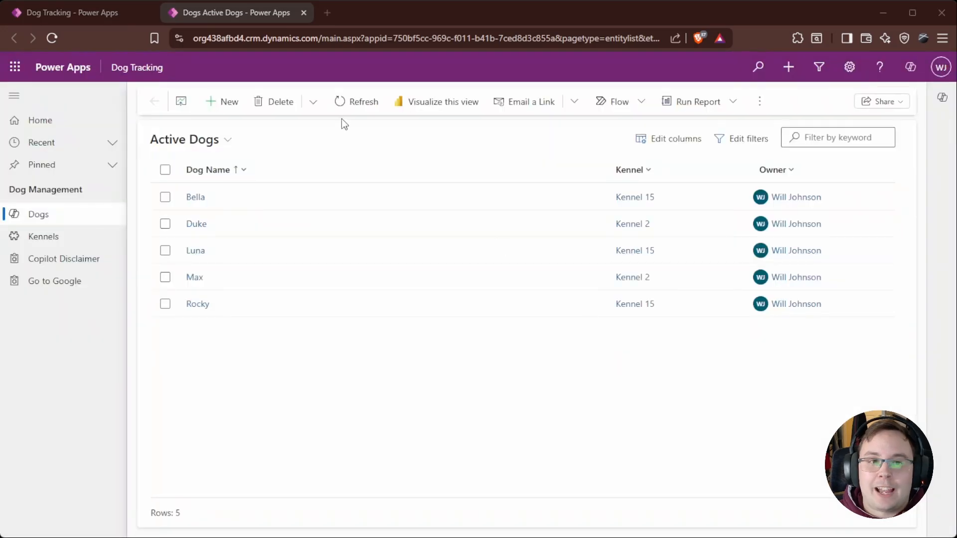
left_click(303, 13)
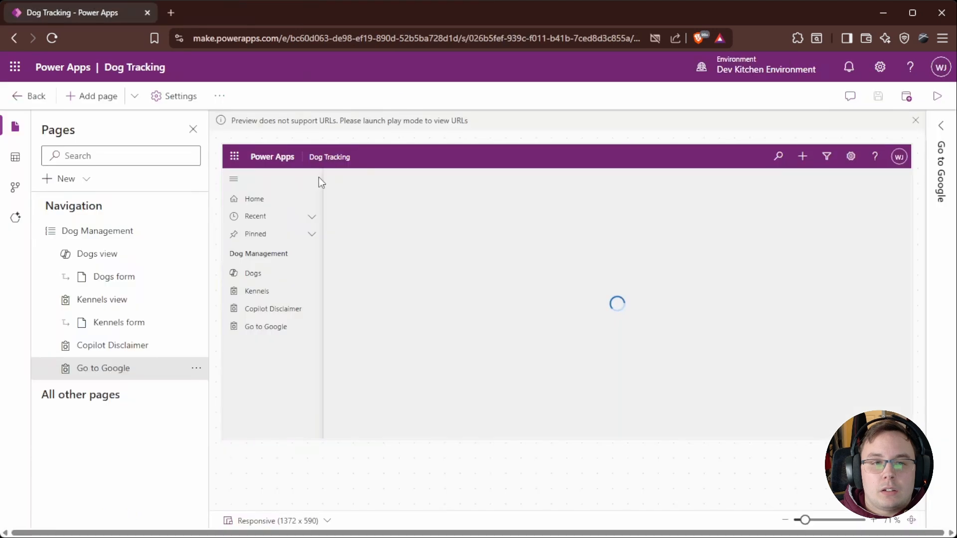
Step: Add the Assets Over Time system dashboard as a page shown in navigation
left_click(86, 182)
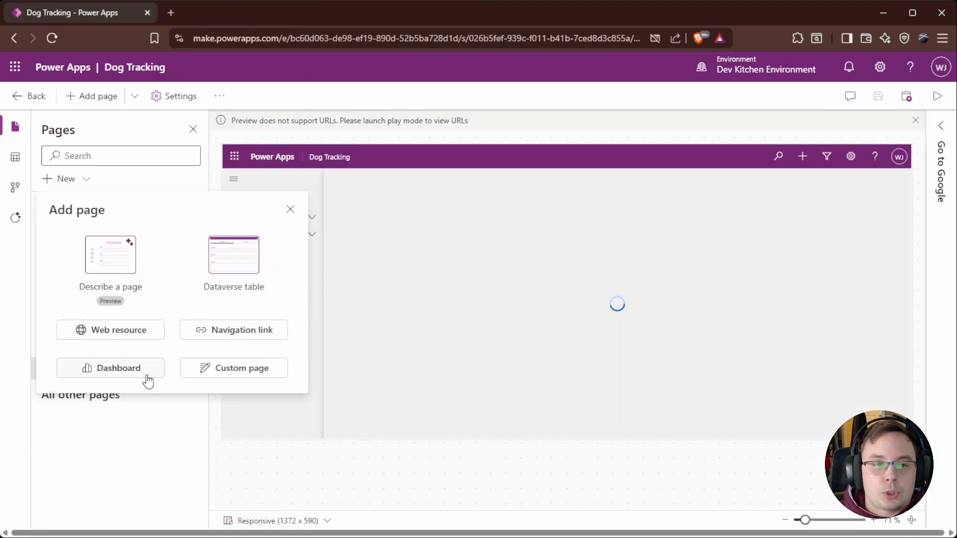
left_click(125, 368)
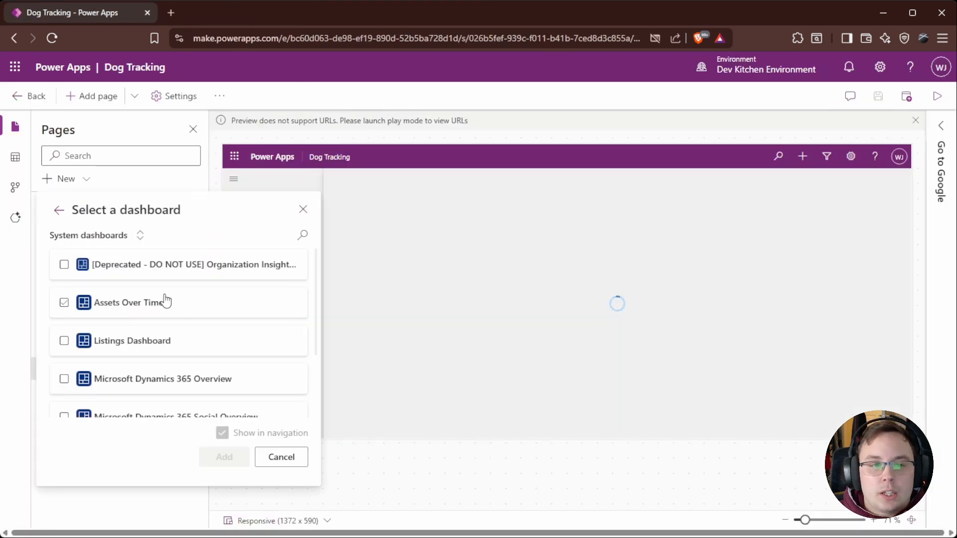
scroll(130, 305, "down", 2)
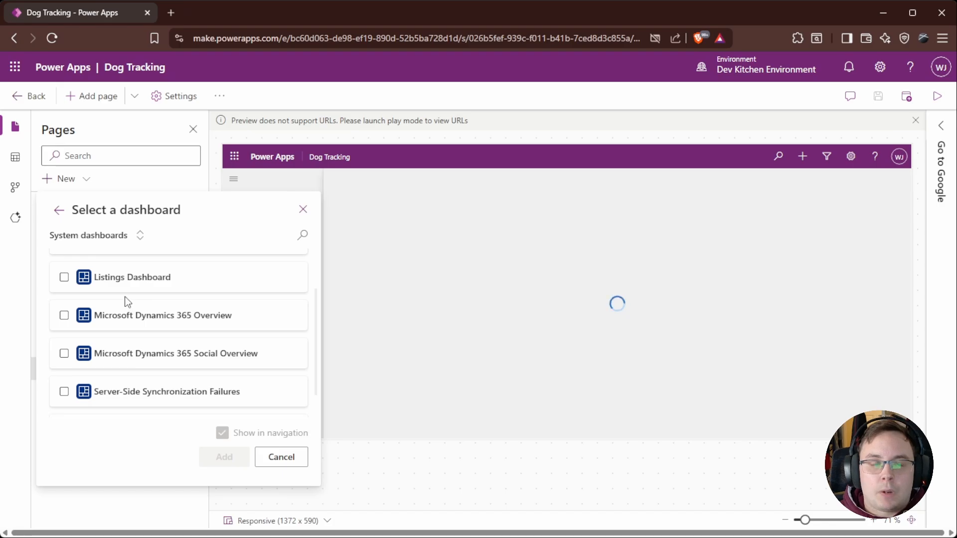
scroll(149, 299, "down", 1)
scroll(141, 312, "up", 3)
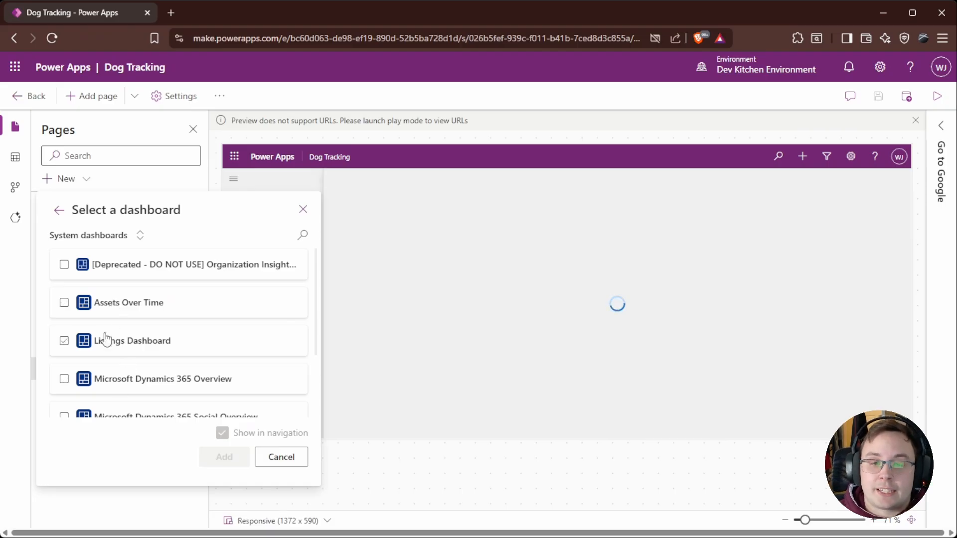
scroll(120, 344, "down", 1)
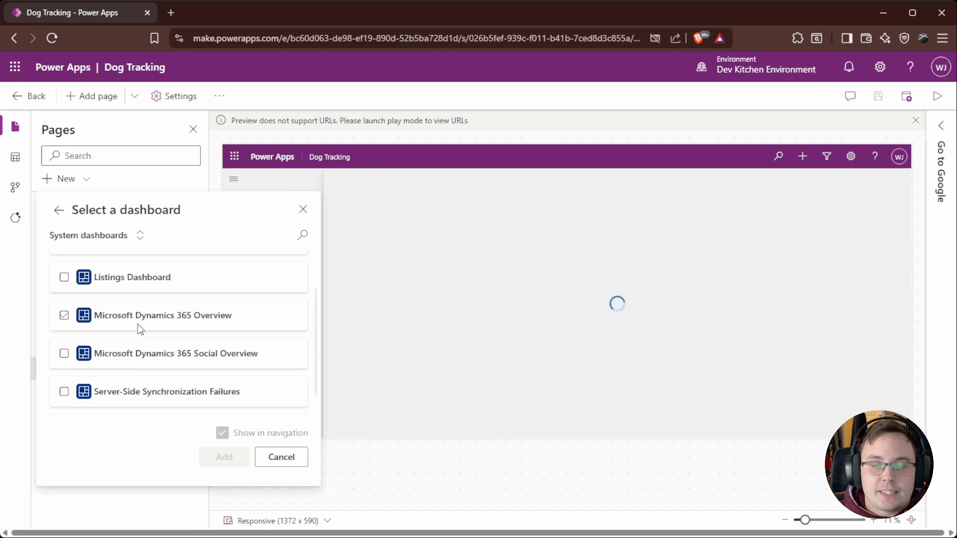
scroll(107, 359, "down", 1)
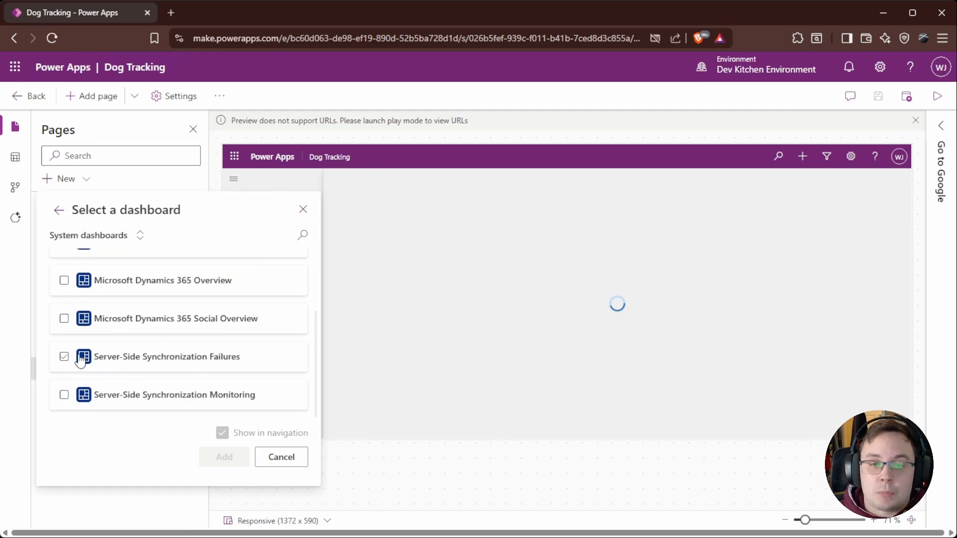
scroll(62, 383, "up", 3)
left_click(64, 303)
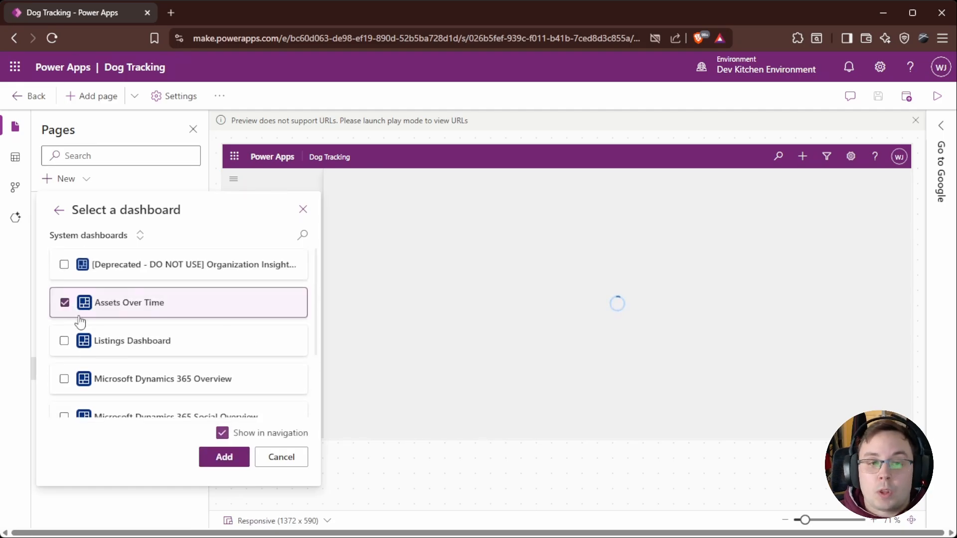
left_click(230, 456)
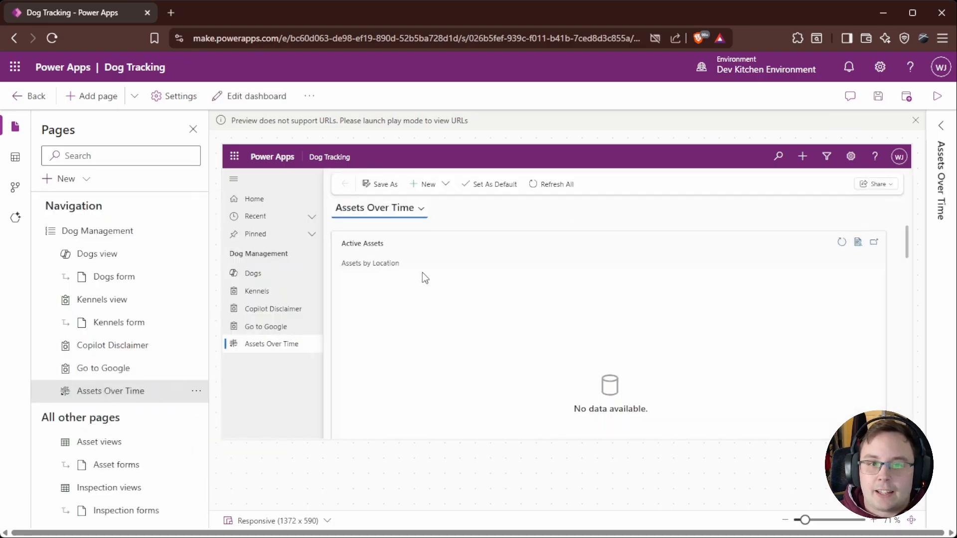
Step: Scroll through the Assets Over Time dashboard preview
scroll(589, 323, "down", 2)
scroll(491, 279, "up", 1)
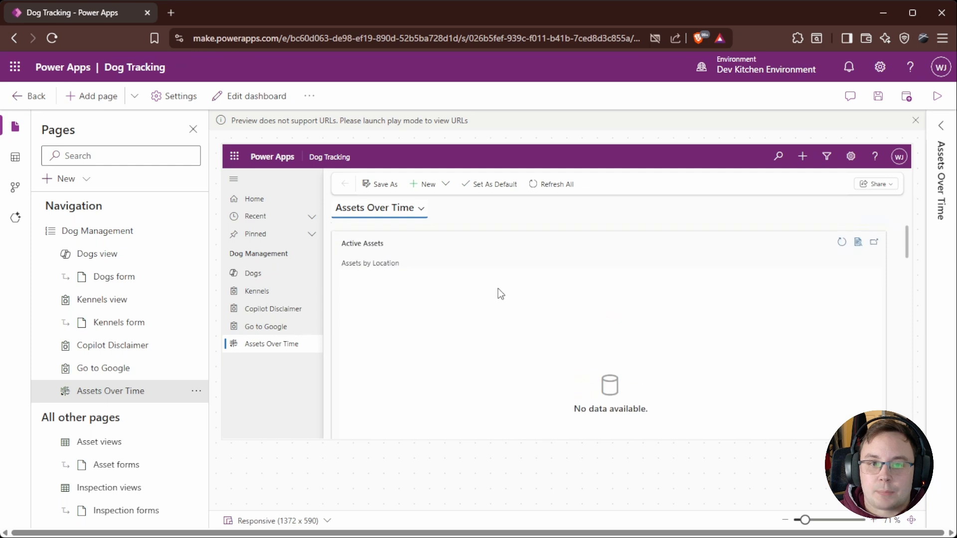
scroll(528, 314, "down", 3)
scroll(438, 324, "up", 2)
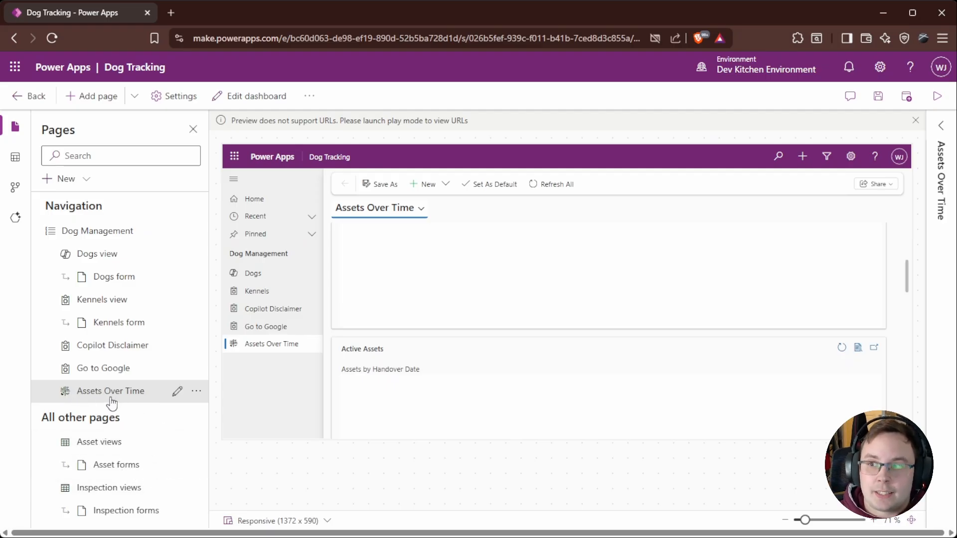
Step: Browse the tables in the app and in the environment in the data pane
left_click(17, 158)
left_click(50, 231)
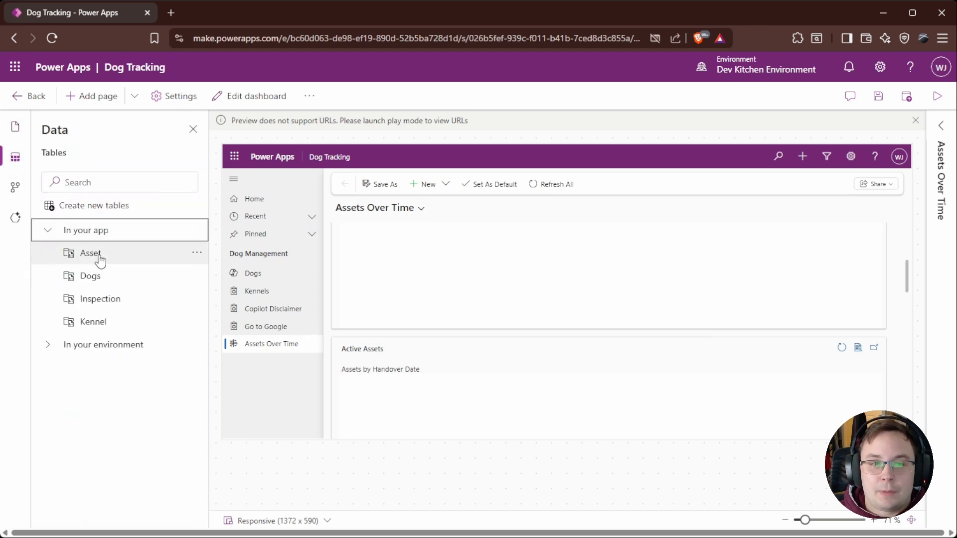
left_click(48, 345)
scroll(80, 339, "down", 1)
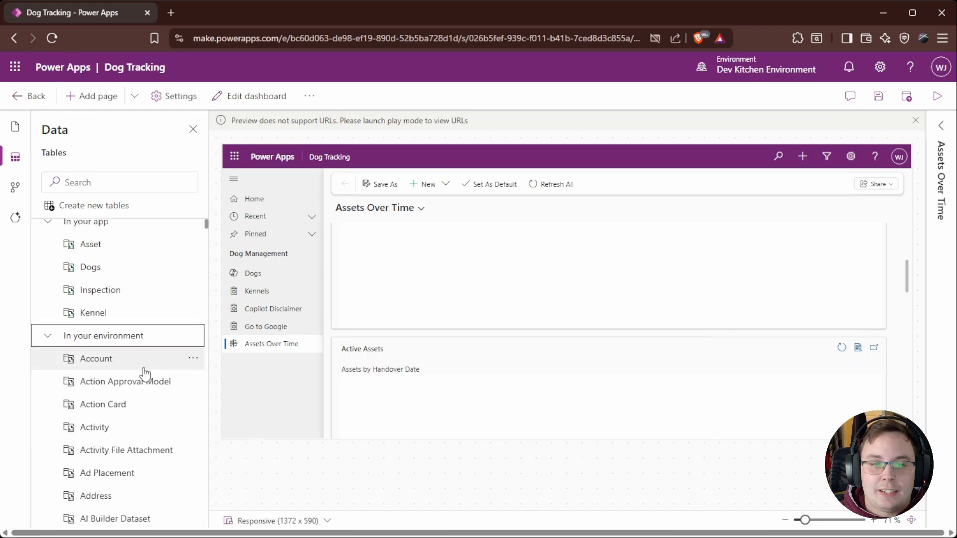
scroll(86, 298, "up", 1)
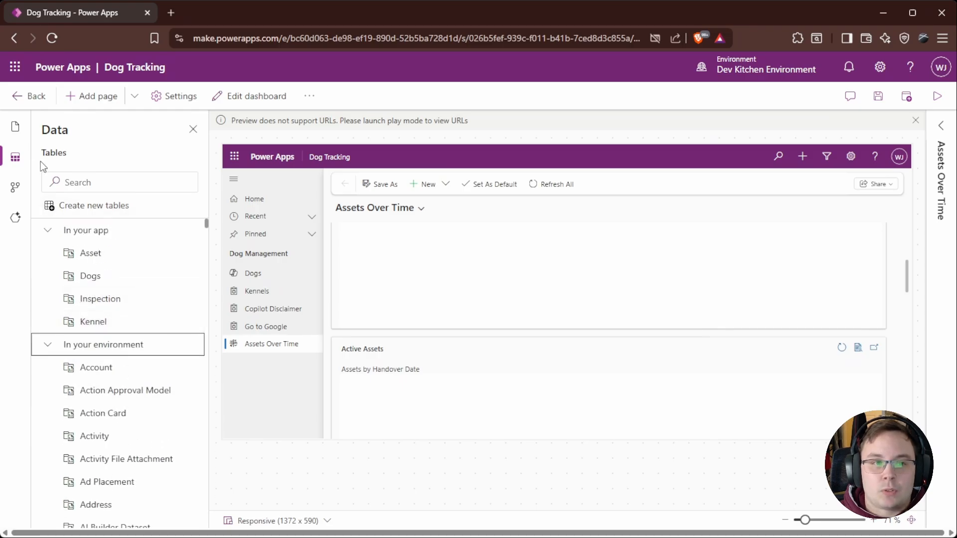
left_click(15, 131)
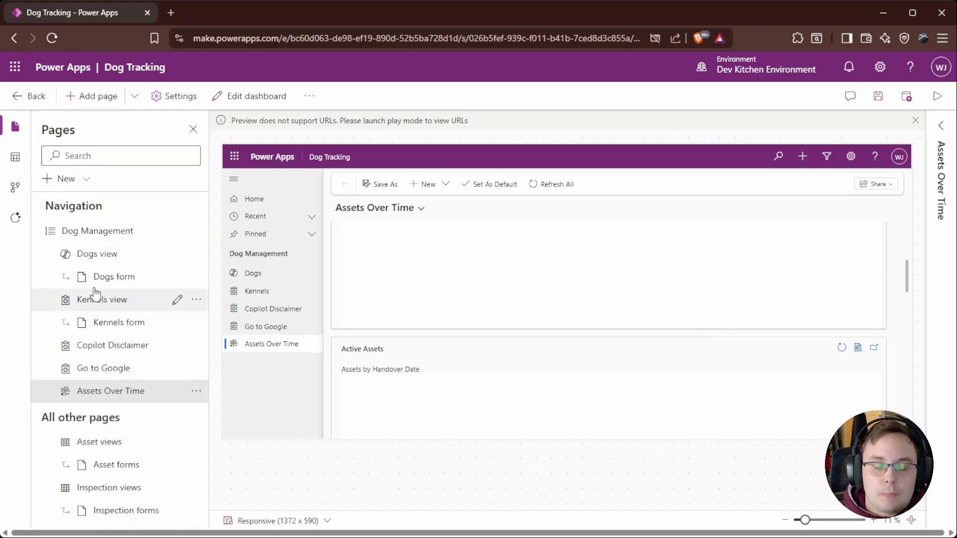
Step: Add the Overview custom page to the app, shown in navigation, and dismiss the republish notice
left_click(83, 179)
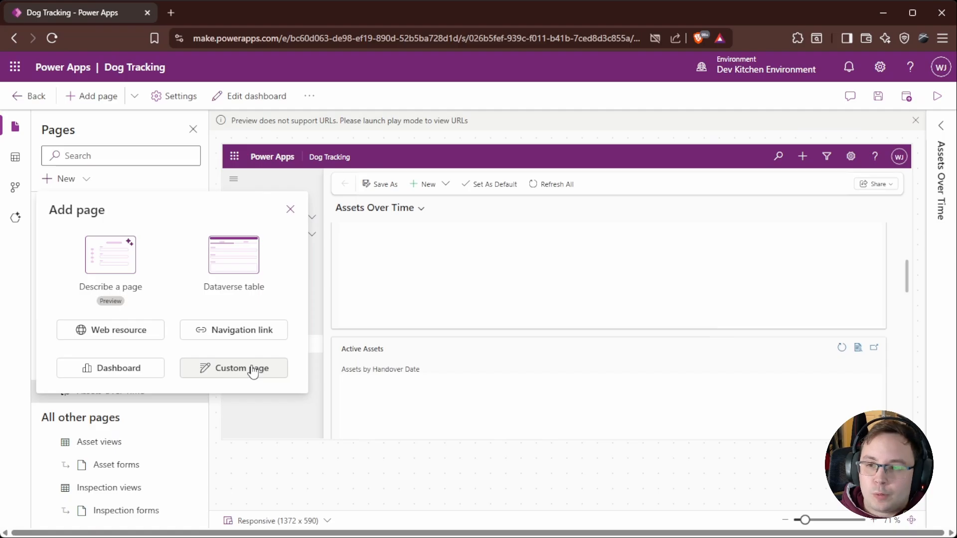
left_click(253, 370)
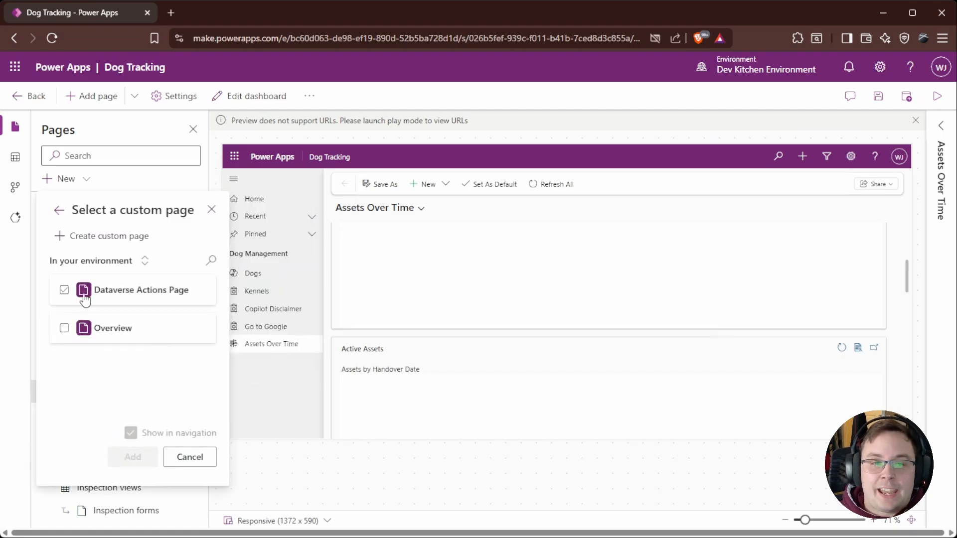
left_click(65, 327)
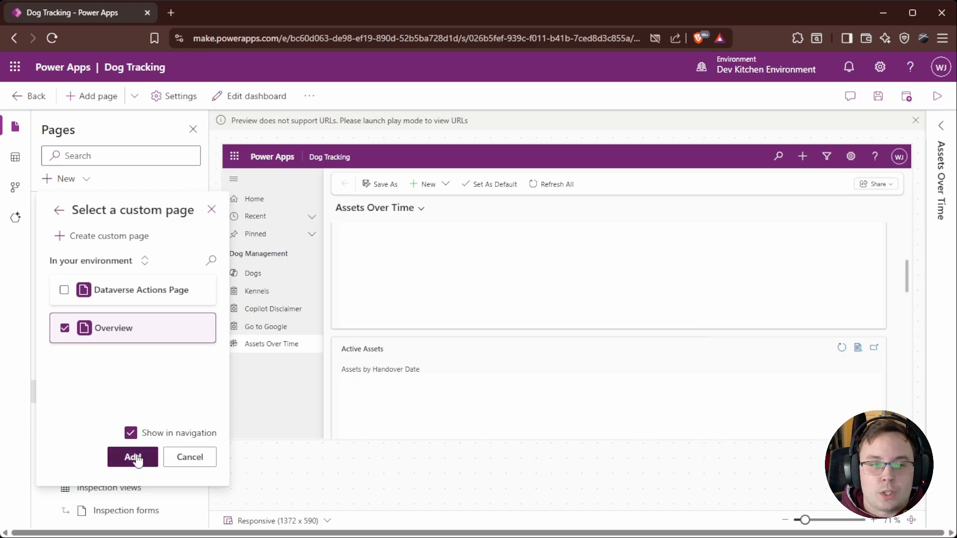
left_click(138, 461)
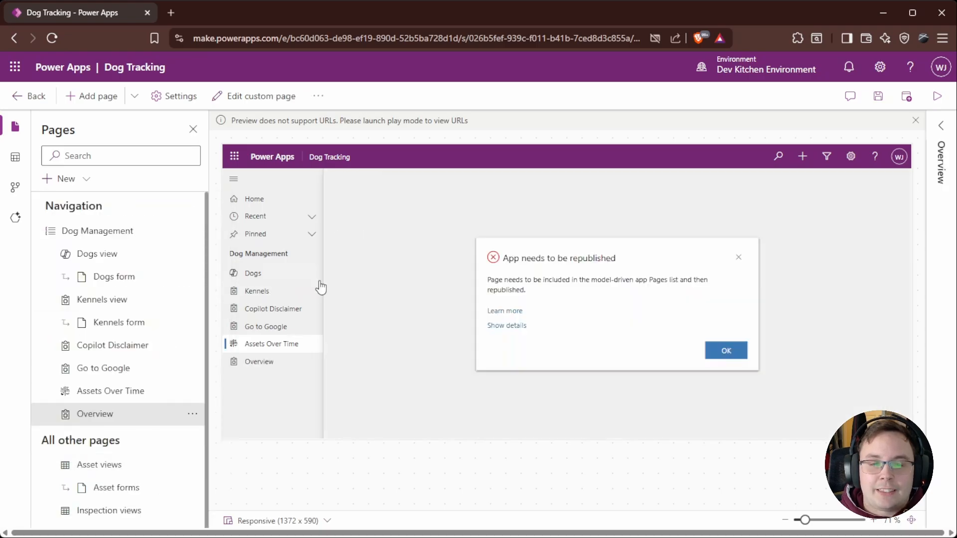
left_click(740, 355)
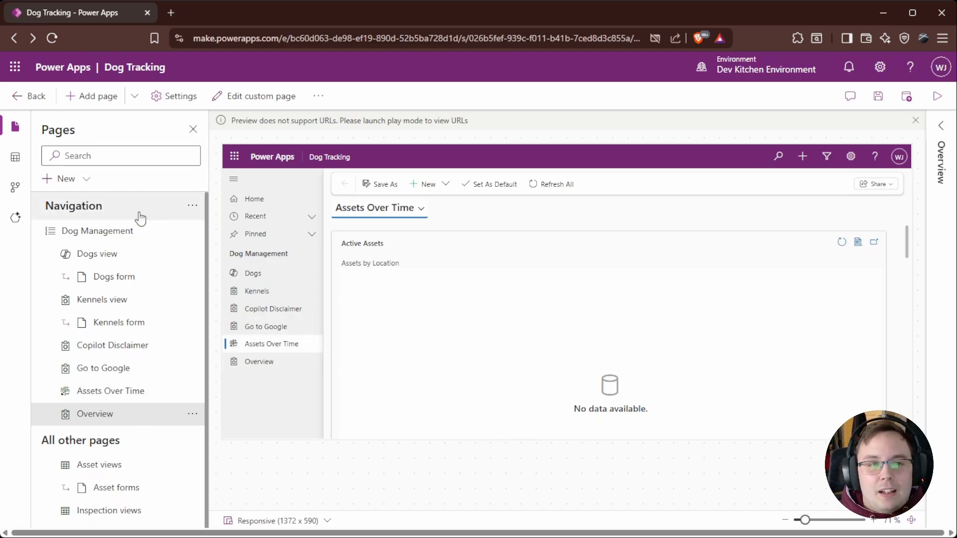
Step: Generate a new page by describing a chess page where users play against themselves as both black and white, and review its code
left_click(88, 184)
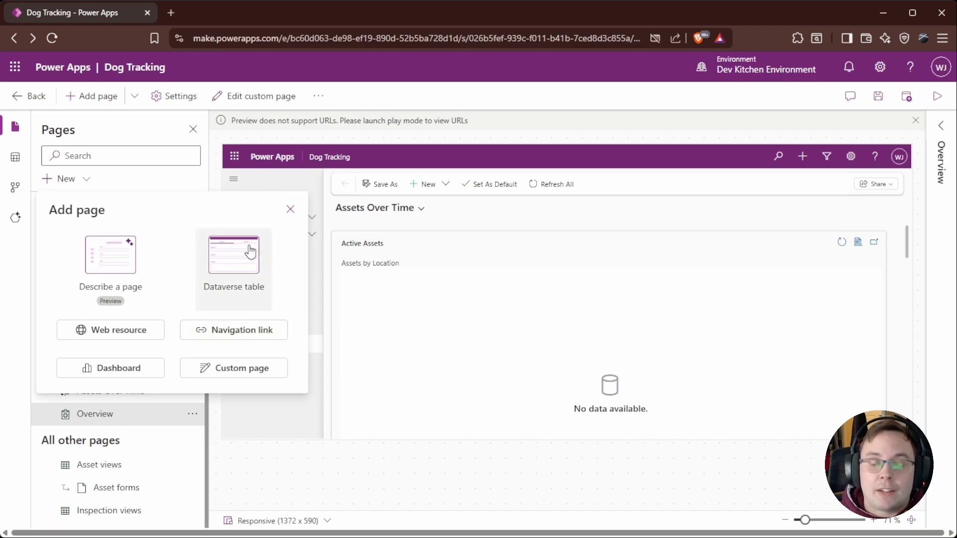
left_click(108, 266)
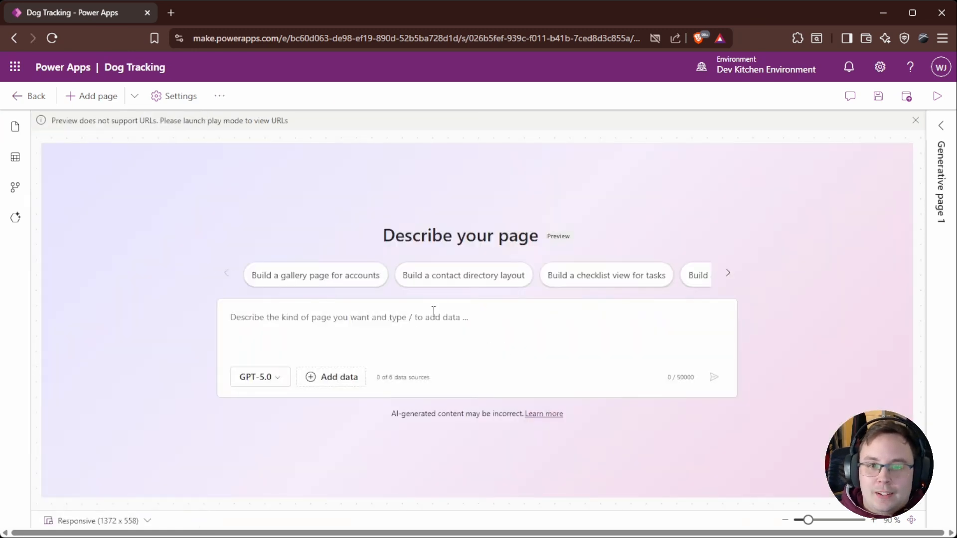
left_click(290, 348)
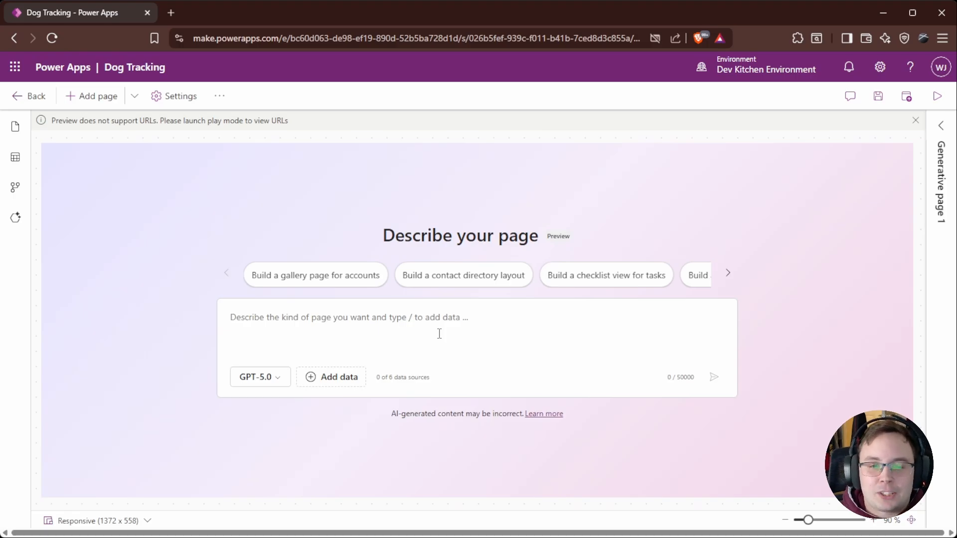
type("chess")
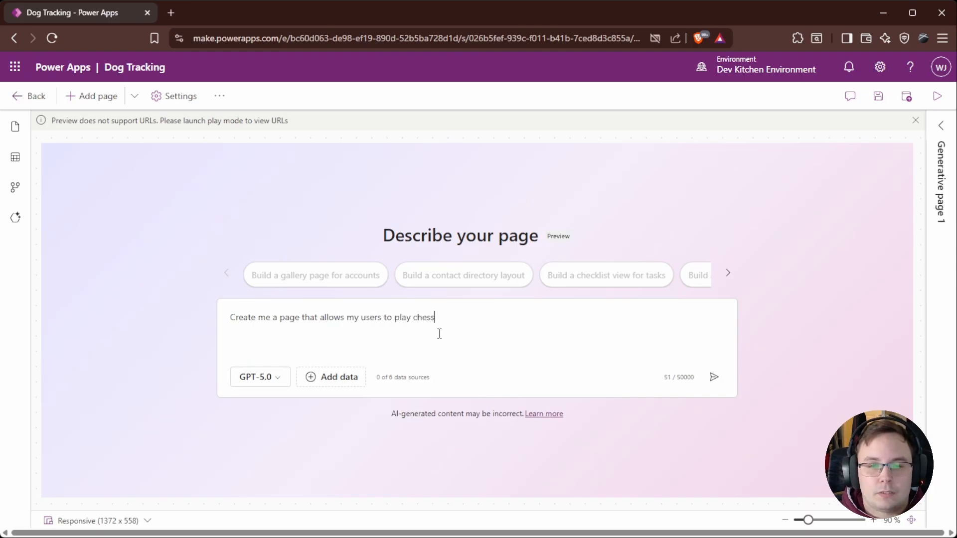
type("ainst themselves, playing both black and white pieces.")
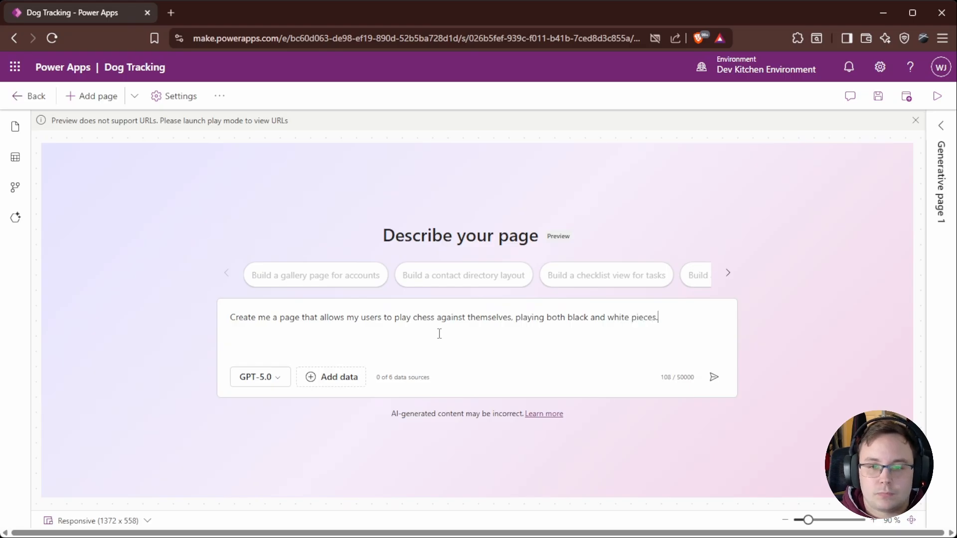
key("Return")
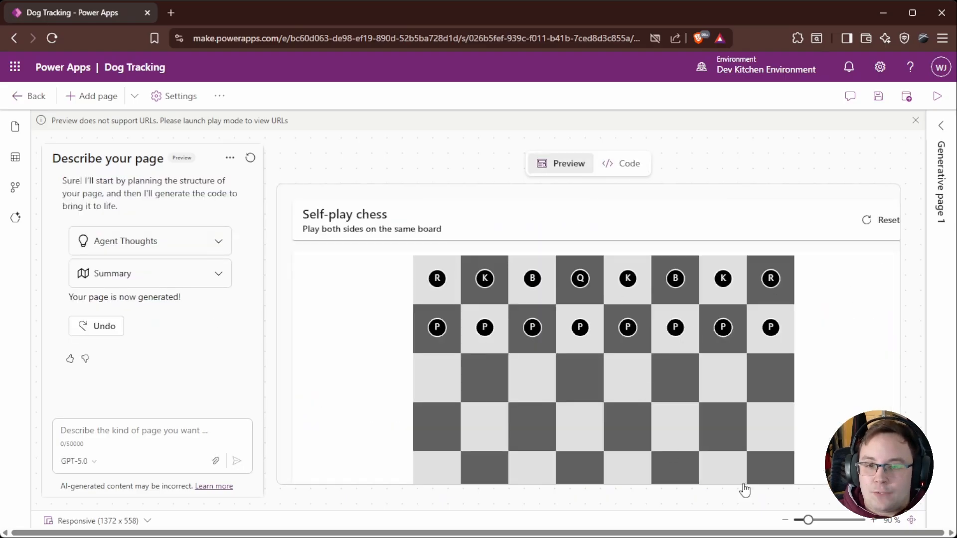
left_click(630, 167)
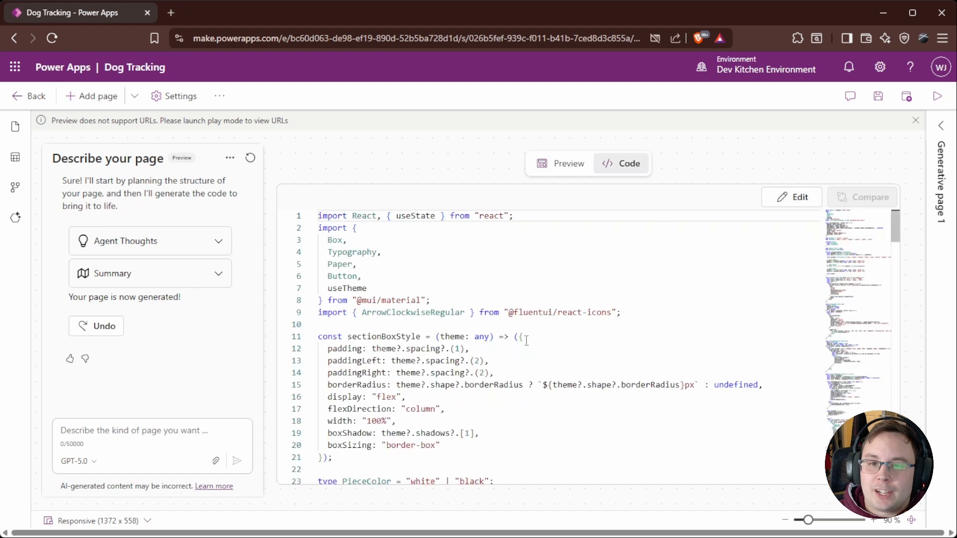
scroll(503, 322, "down", 10)
scroll(503, 321, "down", 15)
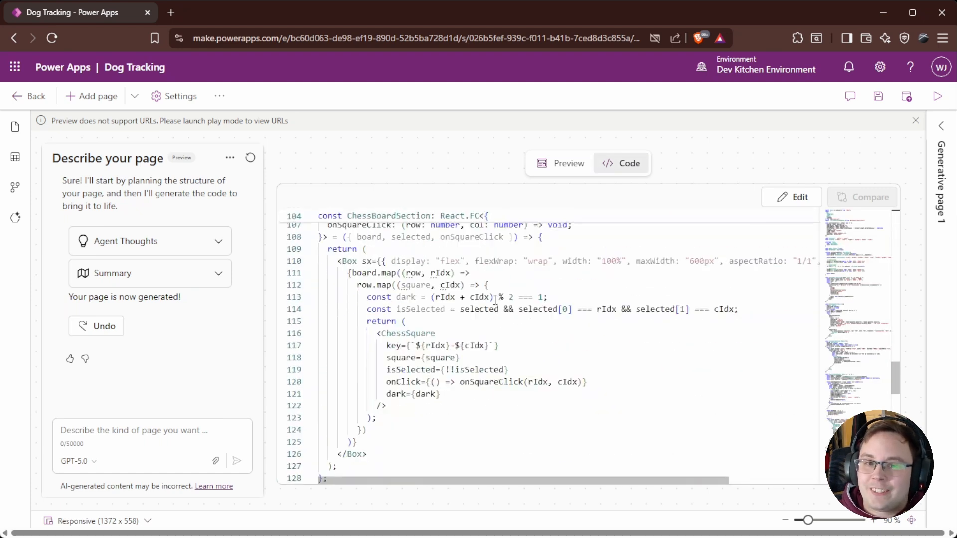
left_click(573, 170)
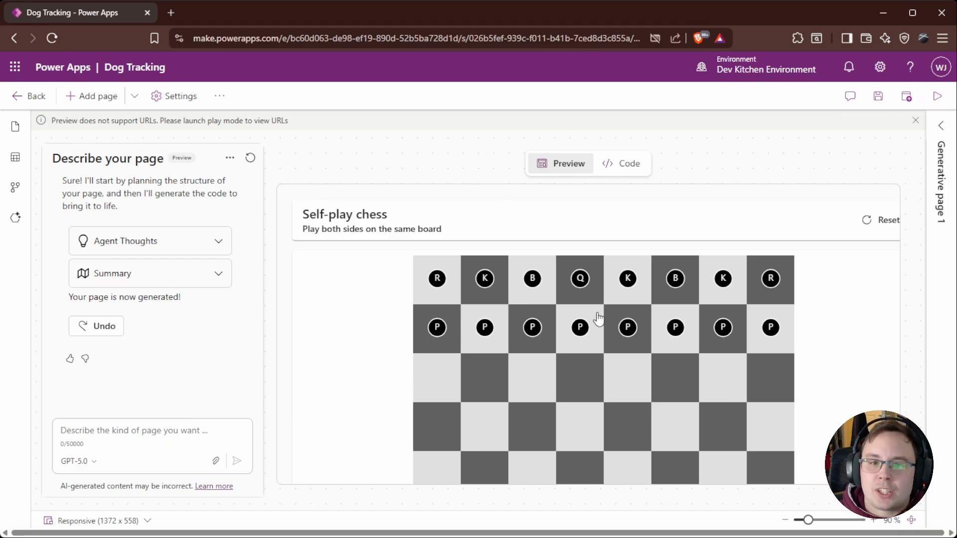
Step: Set the generated page's title to Self Chess
left_click(933, 129)
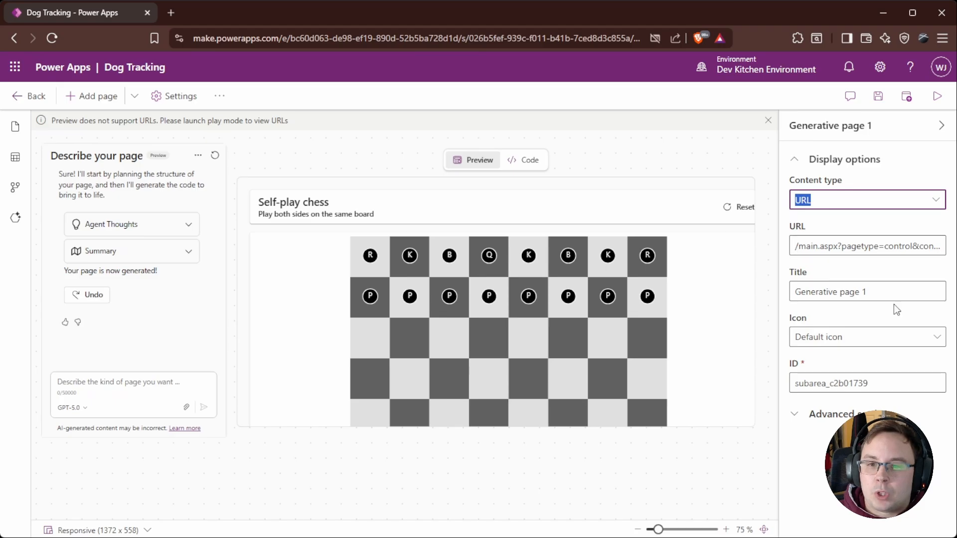
triple_click(875, 289)
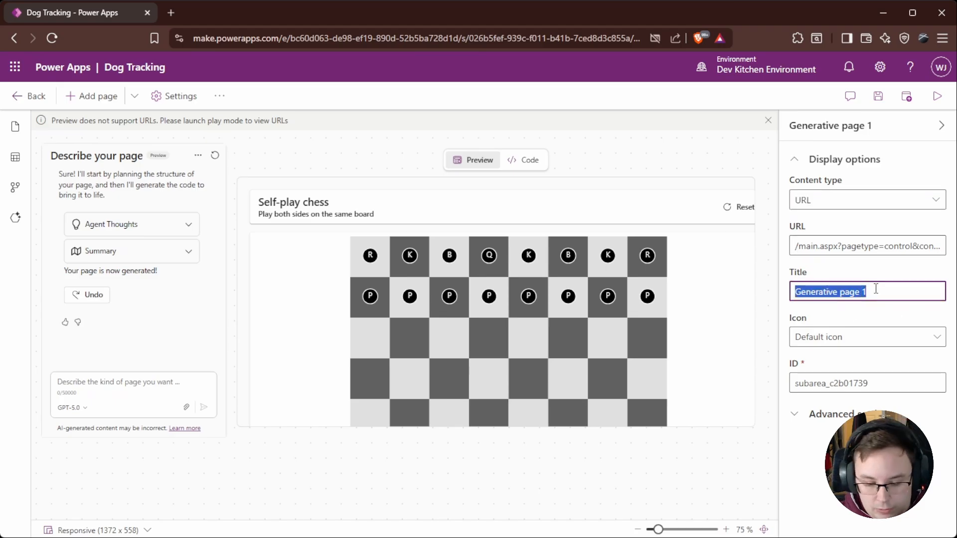
type("Self Chess")
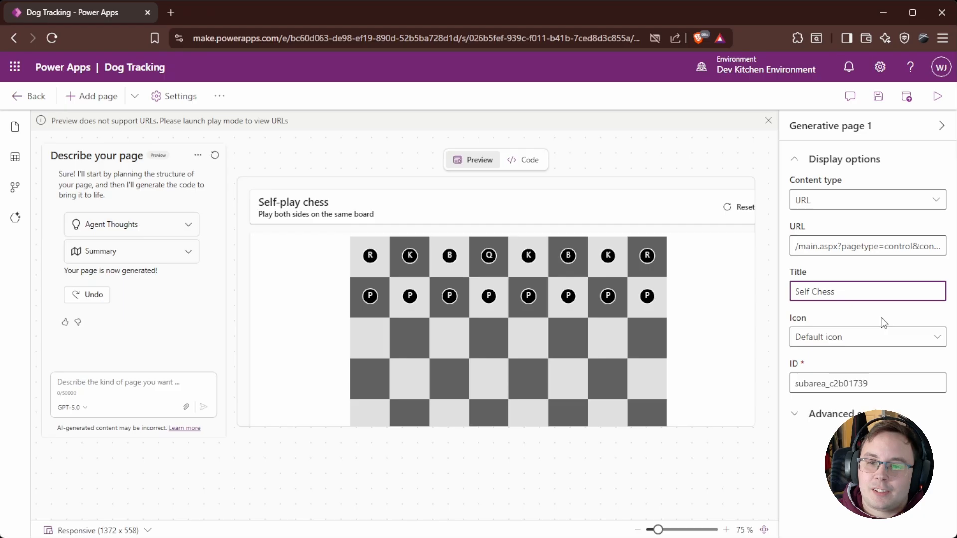
key("Return")
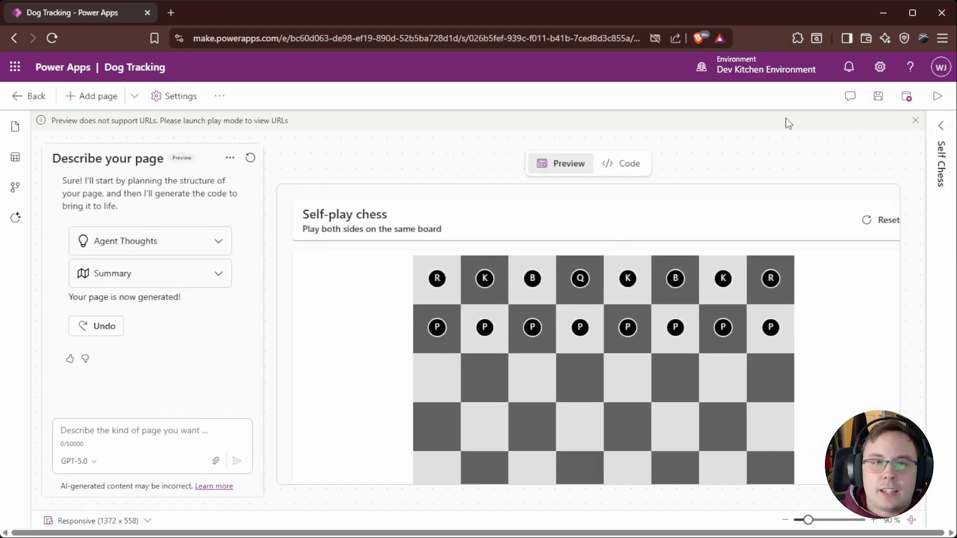
Step: Publish the Dog Tracking app
left_click(910, 98)
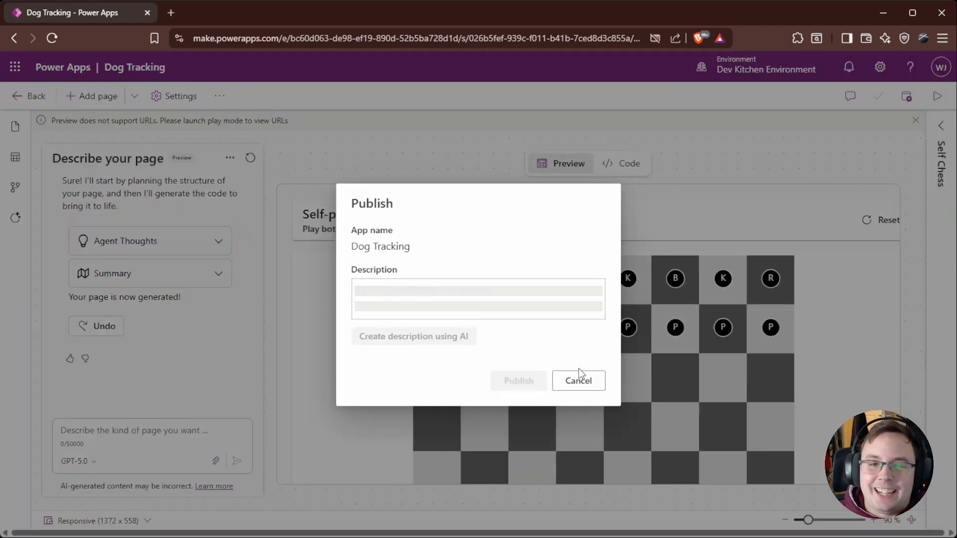
left_click(518, 397)
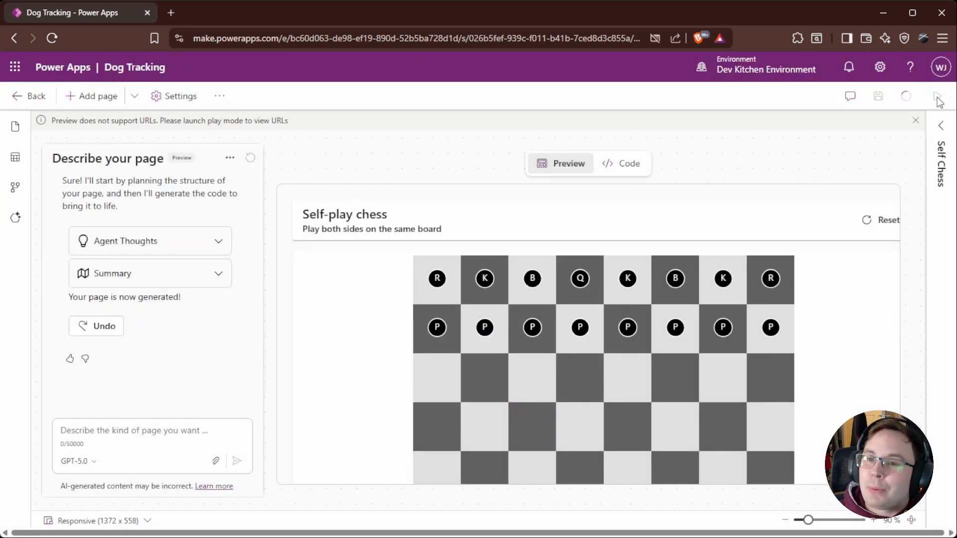
left_click(621, 170)
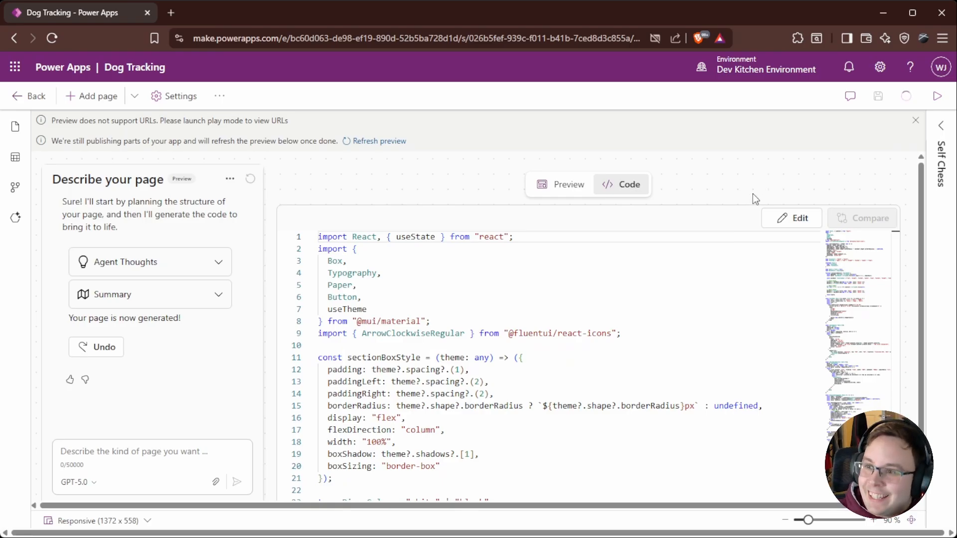
Step: Launch the app in play mode, sign in again and open the Self Chess page
left_click(937, 95)
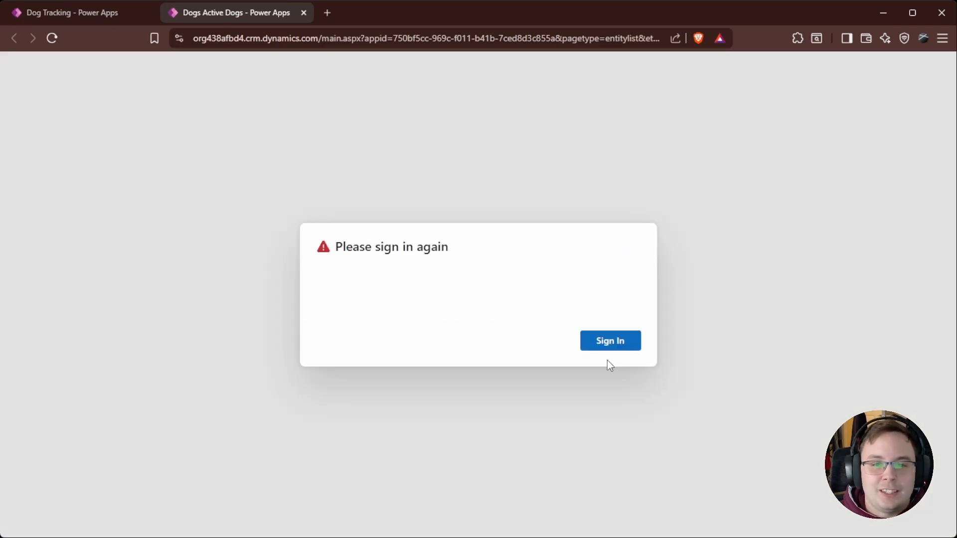
left_click(612, 343)
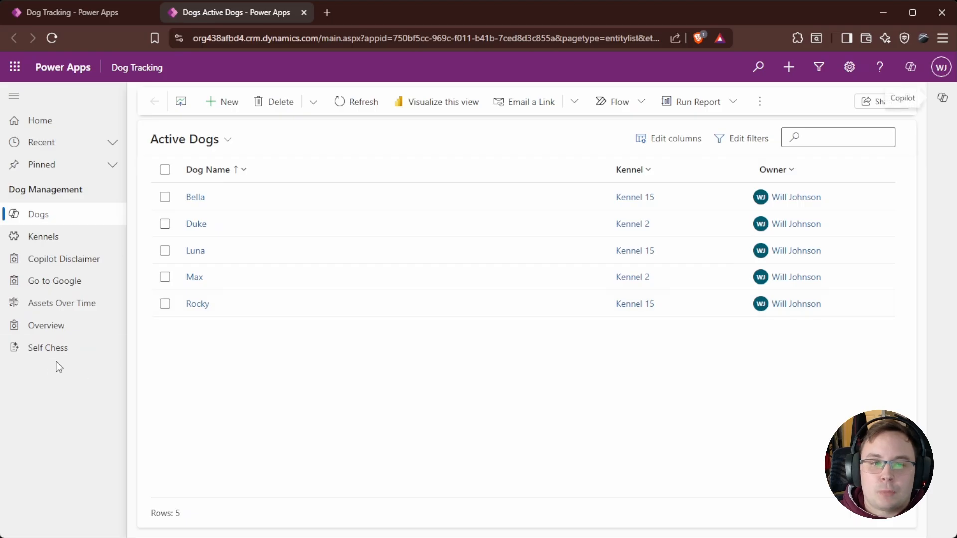
left_click(47, 346)
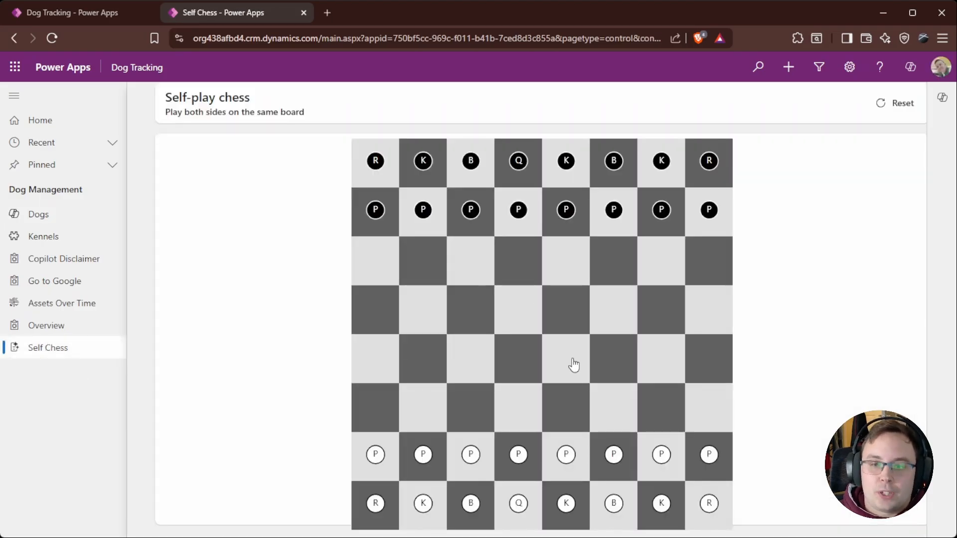
Step: Make several chess moves for both white and black on the Self Chess board
left_click(614, 454)
left_click(610, 372)
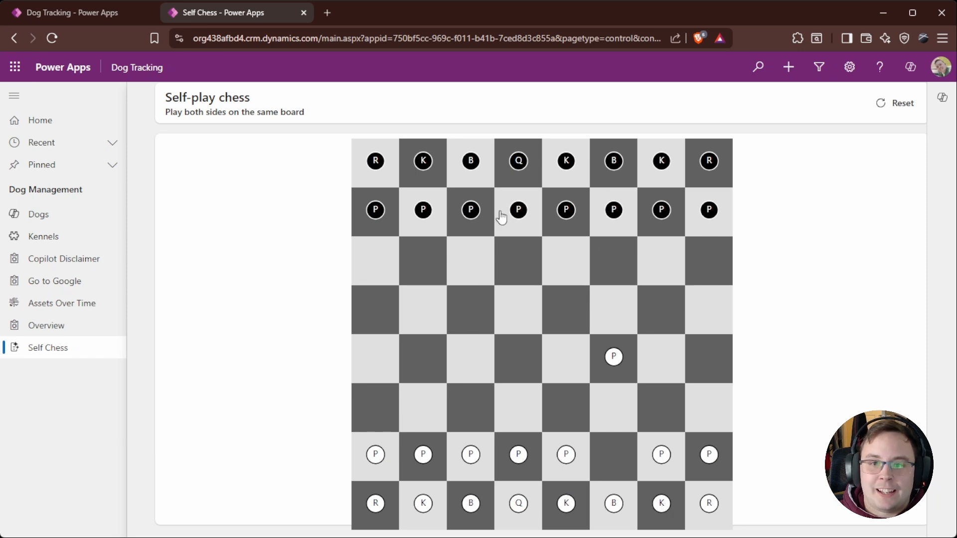
left_click(658, 502)
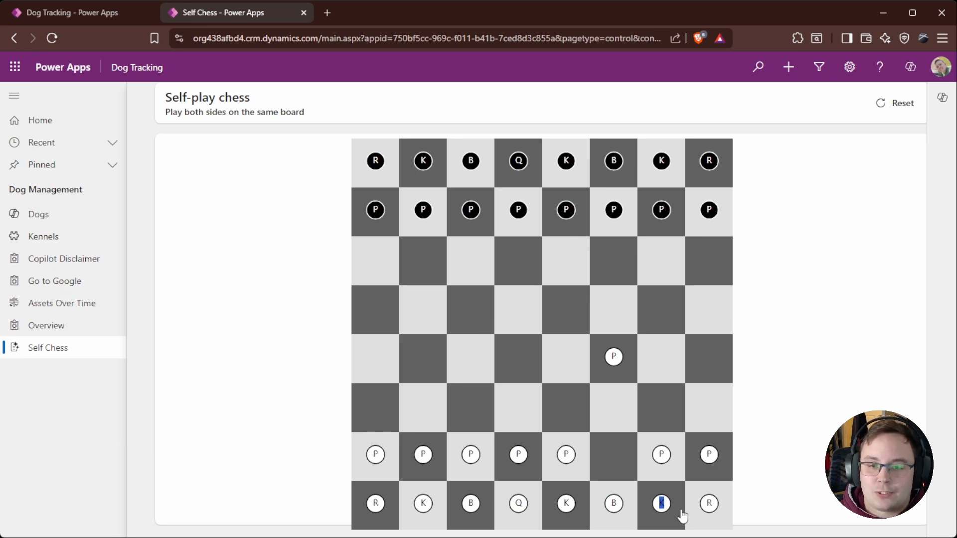
left_click(519, 213)
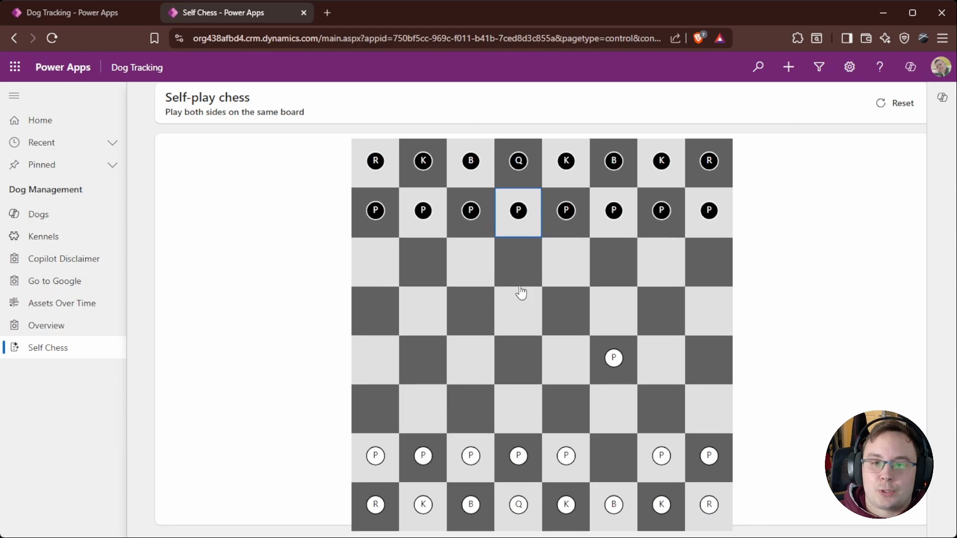
left_click(531, 325)
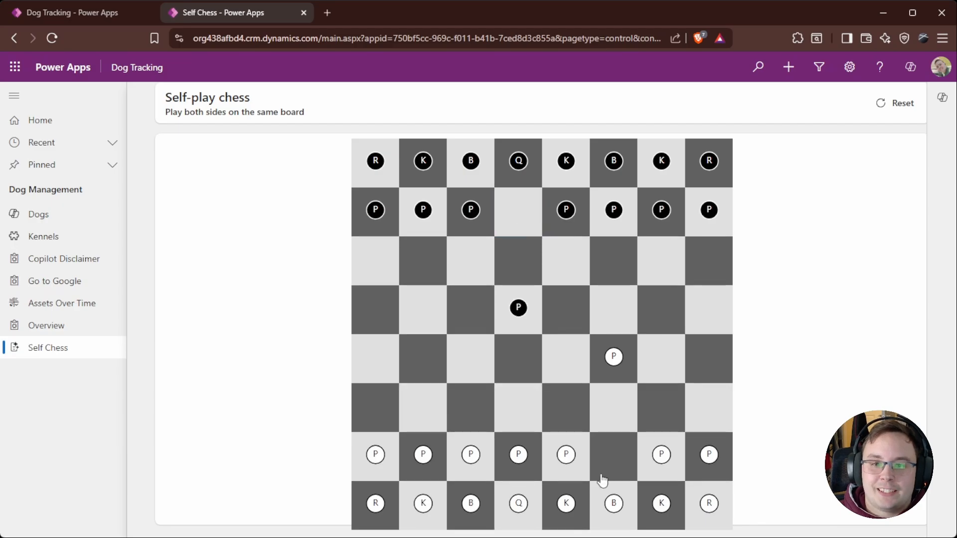
left_click(663, 506)
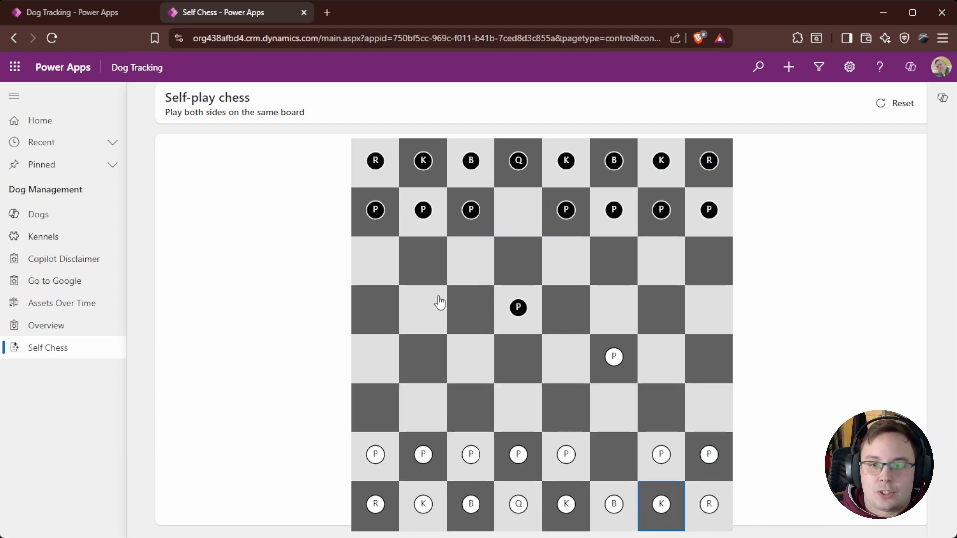
left_click(474, 316)
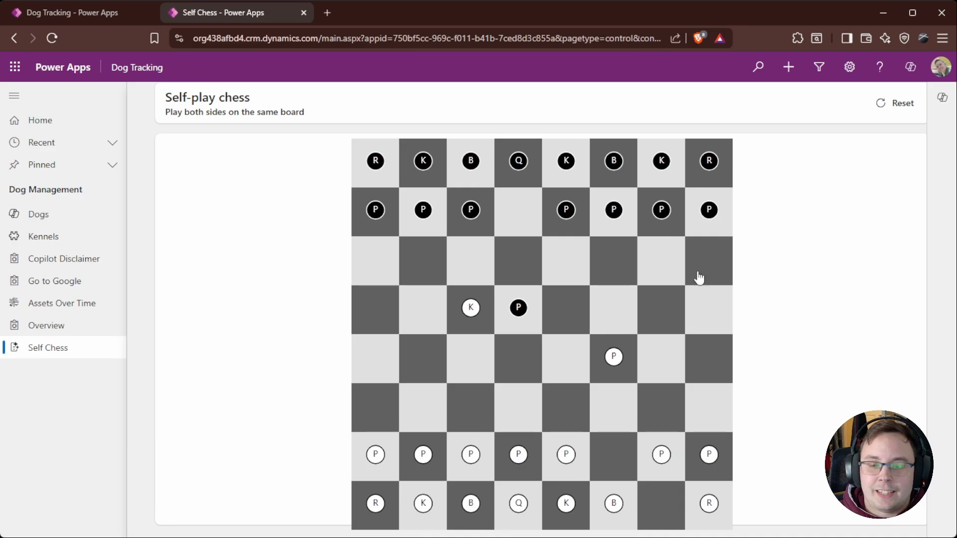
left_click(567, 164)
left_click(567, 164)
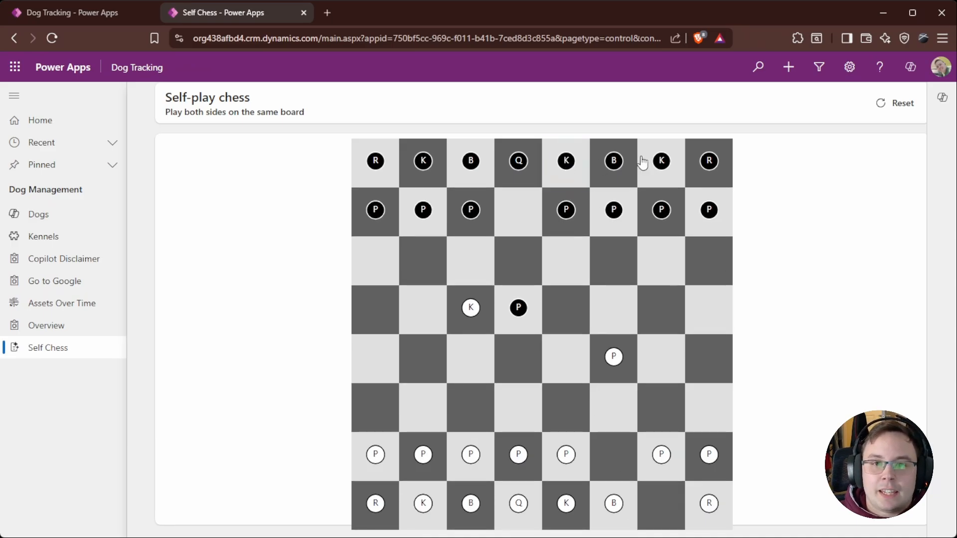
Step: Move the black rook on the chess board, then reset the board
left_click(728, 175)
left_click(715, 280)
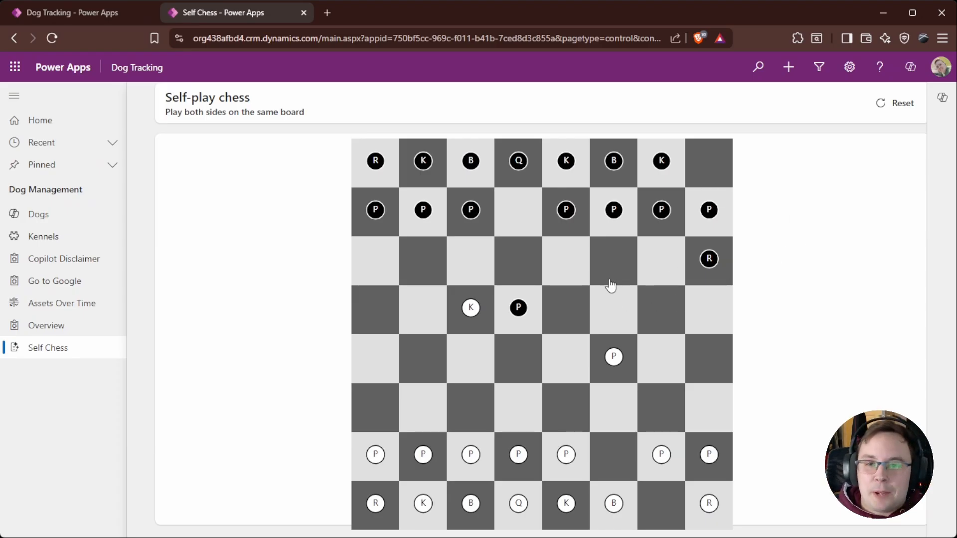
left_click(892, 103)
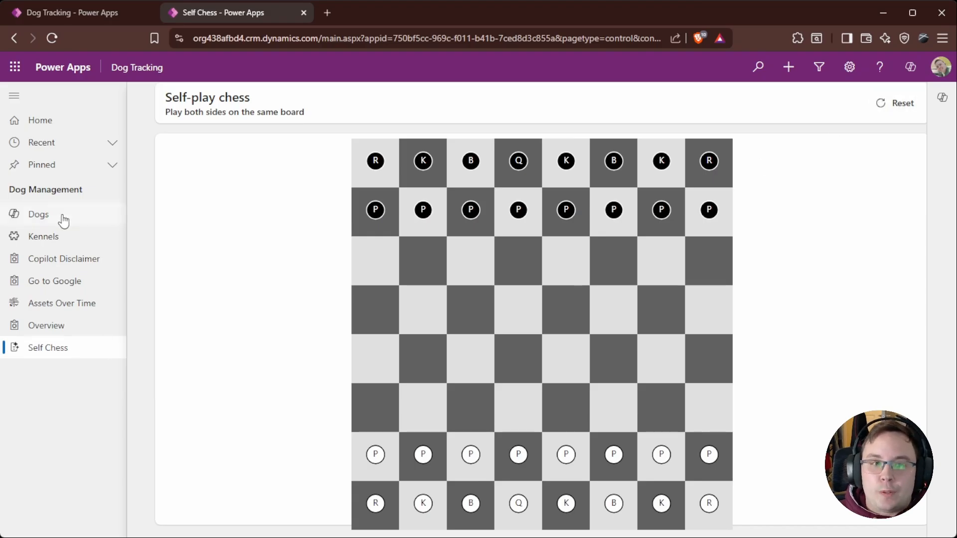
Step: Review the Self Chess page's preview and generated code, and the app's page list in the designer
left_click(302, 13)
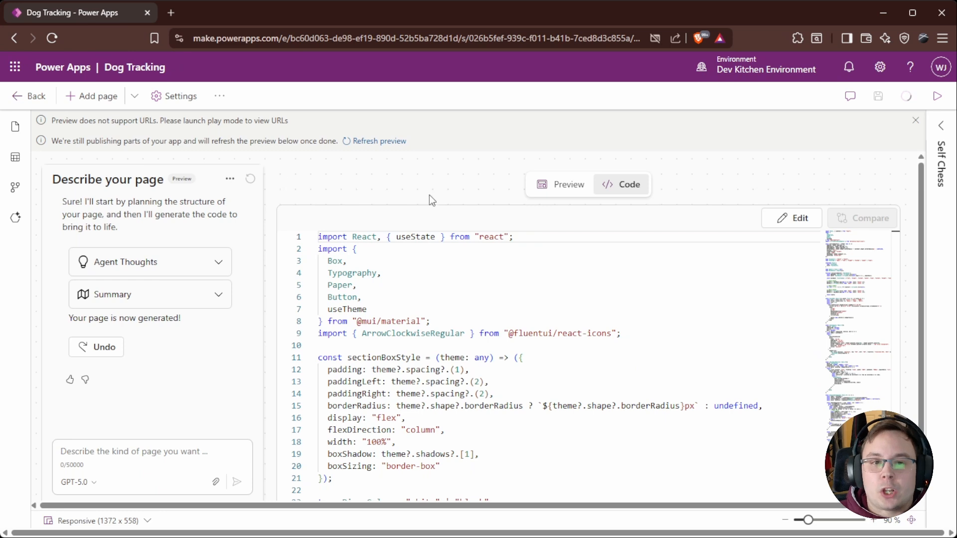
left_click(559, 186)
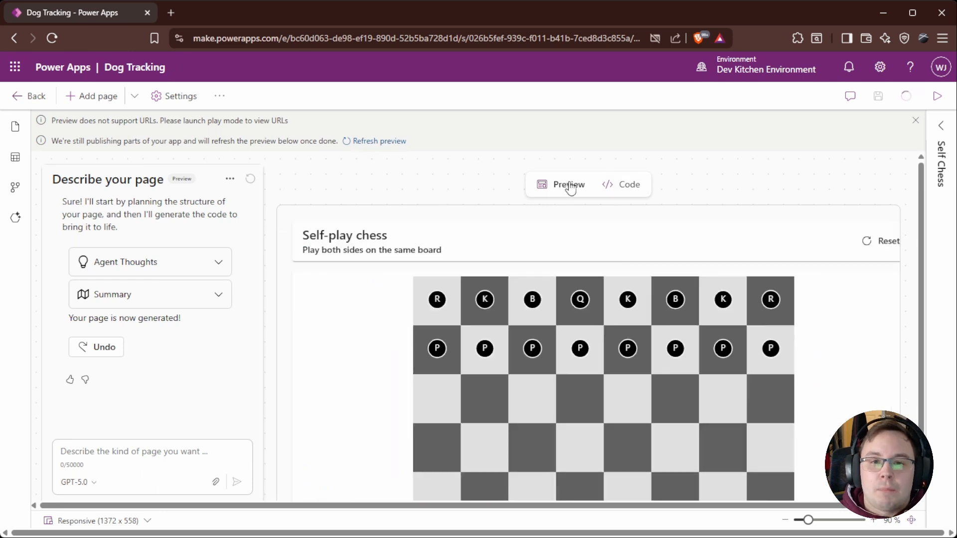
scroll(616, 229, "down", 1)
scroll(624, 190, "up", 1)
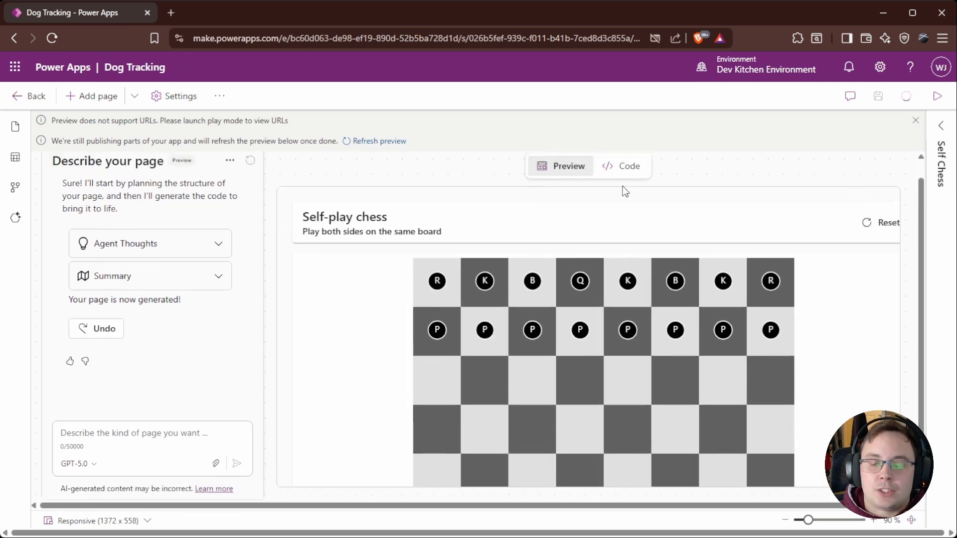
left_click(628, 186)
scroll(500, 242, "down", 1)
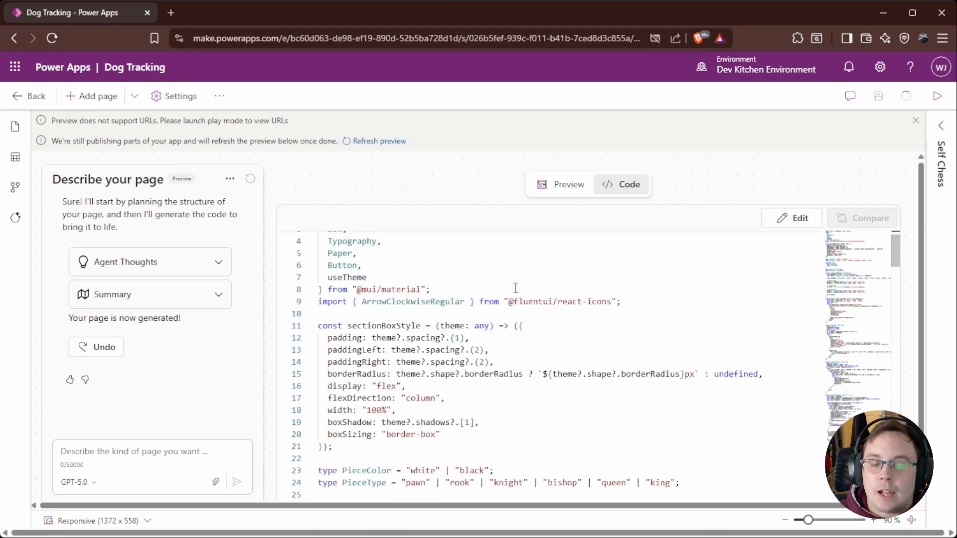
scroll(519, 289, "up", 1)
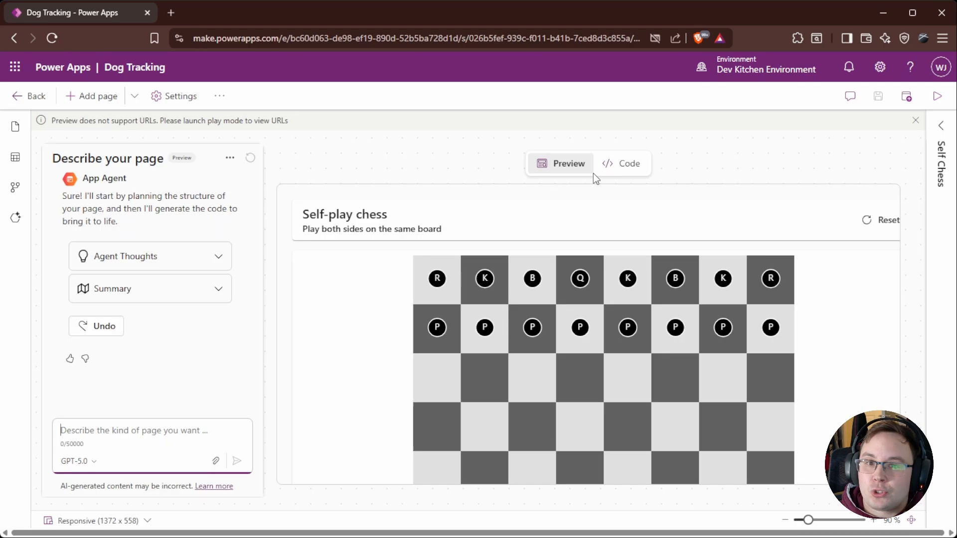
left_click(629, 167)
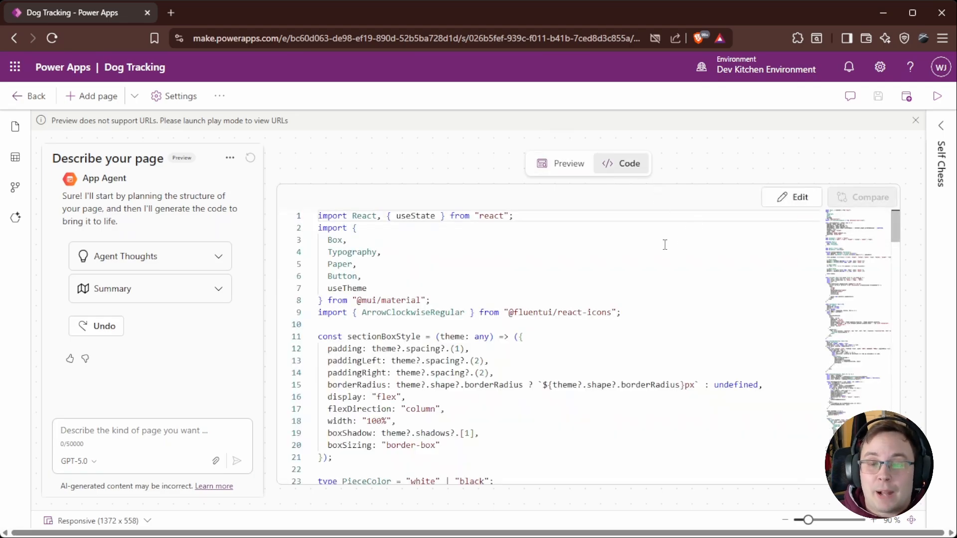
scroll(665, 244, "down", 5)
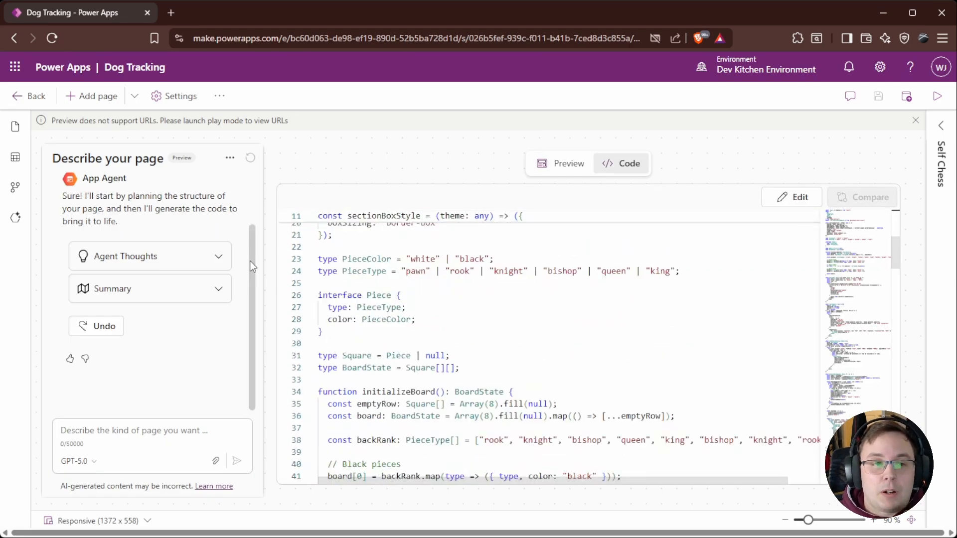
left_click(24, 131)
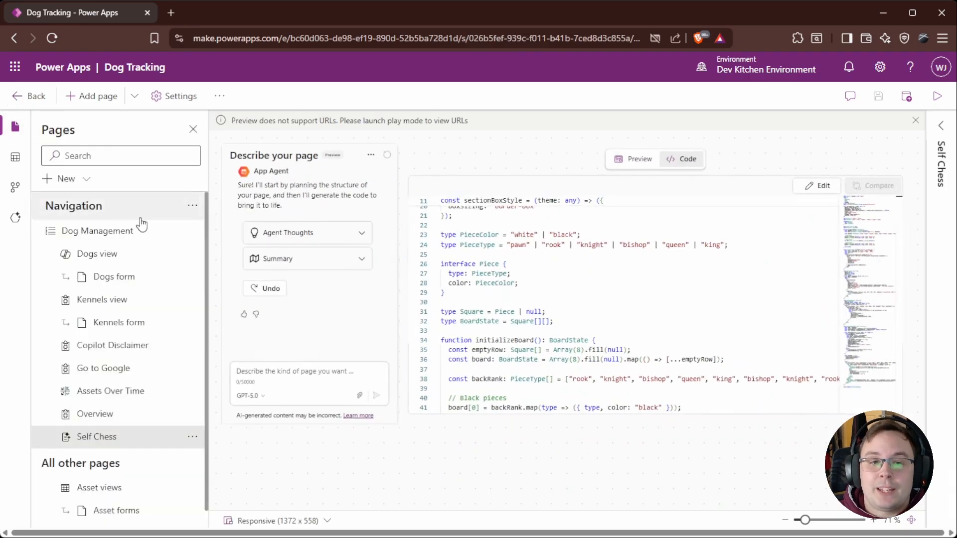
scroll(139, 299, "down", 1)
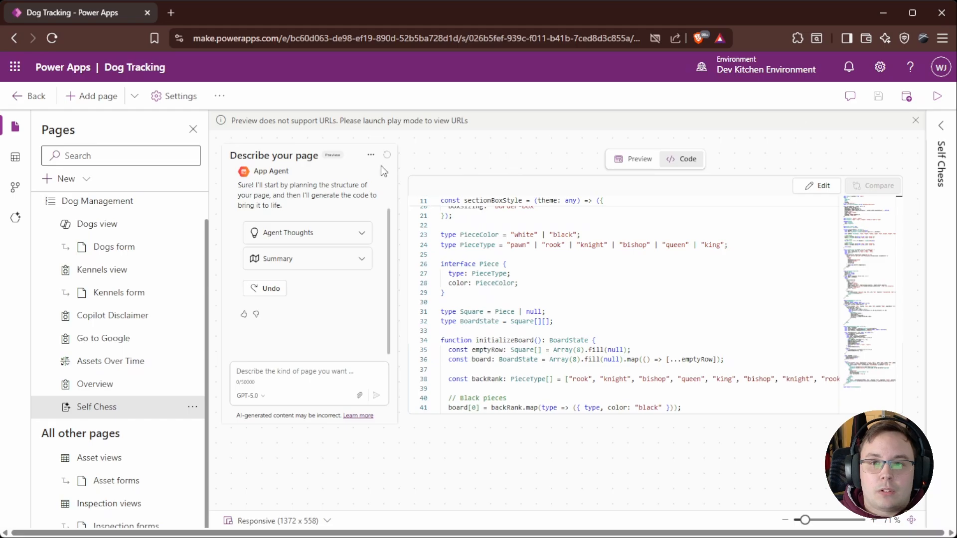
Step: Play the Dog Tracking app from the designer
left_click(932, 96)
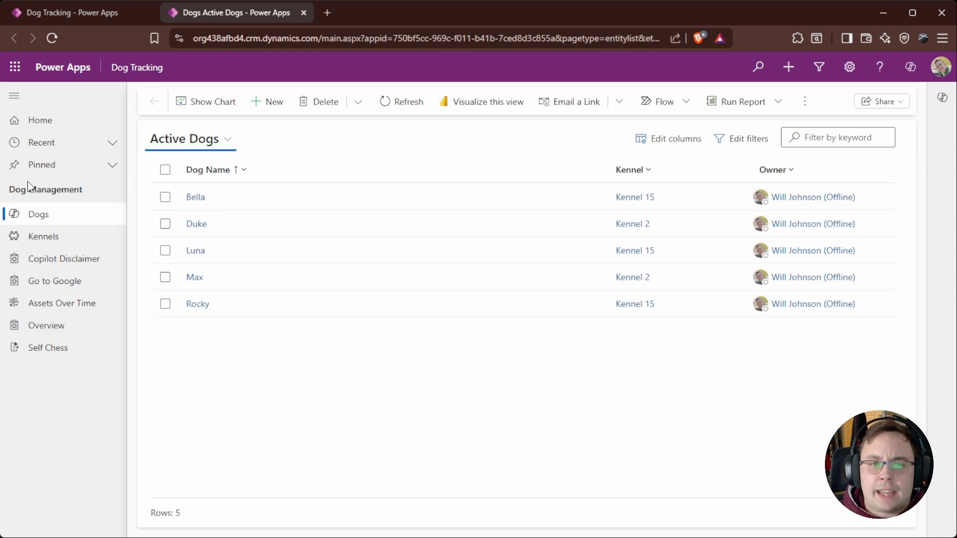
left_click(81, 146)
left_click(109, 149)
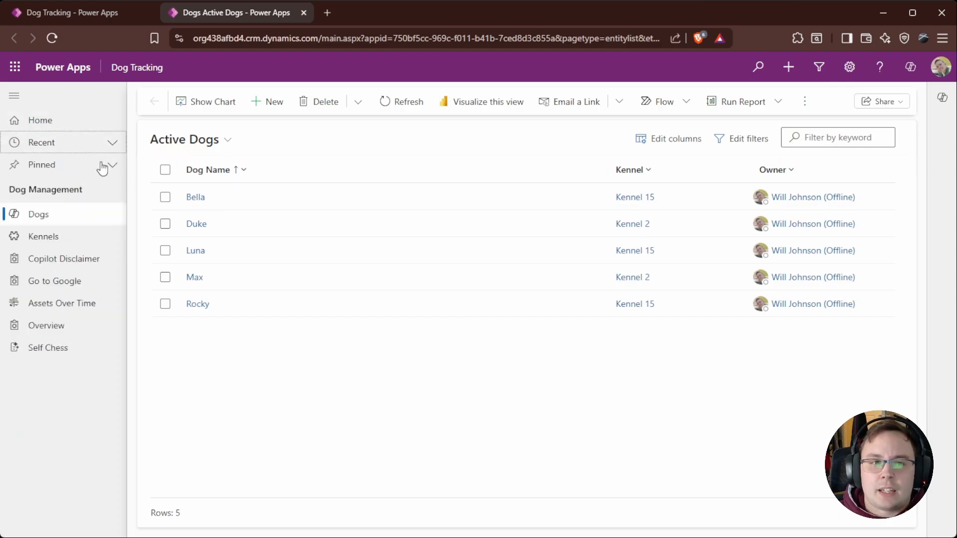
Step: Open the Dog Adoption Tracking app for editing from the Dog Adoption Tracking solution
left_click(95, 13)
left_click(27, 97)
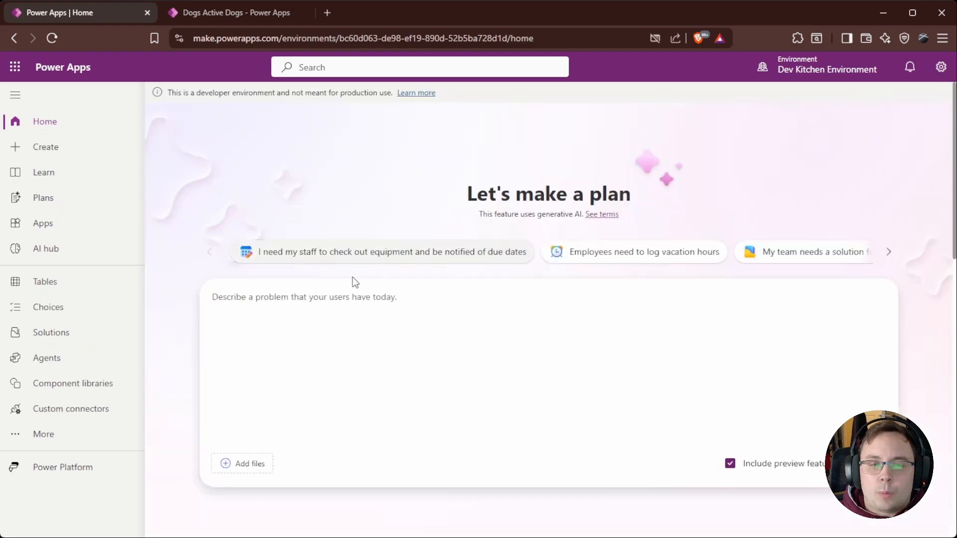
left_click(94, 337)
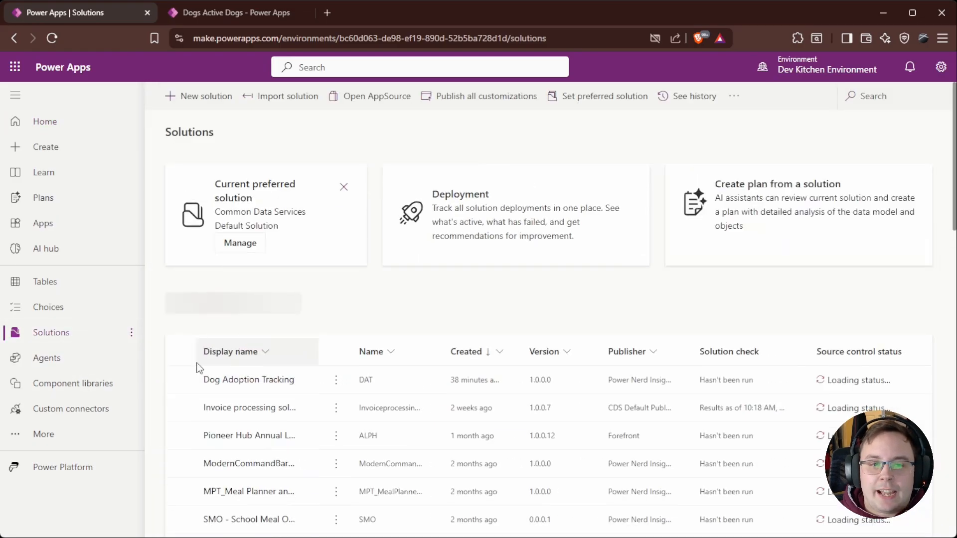
left_click(267, 373)
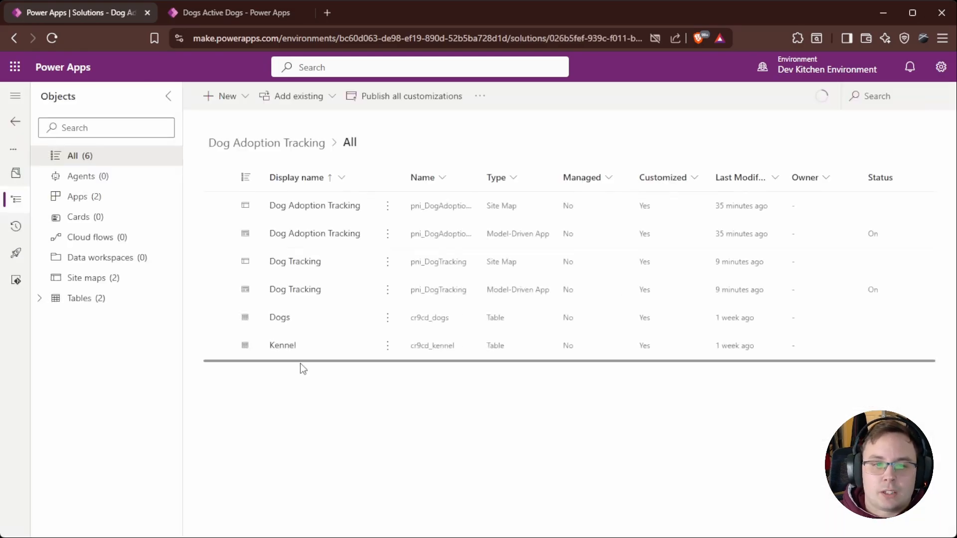
left_click(219, 234)
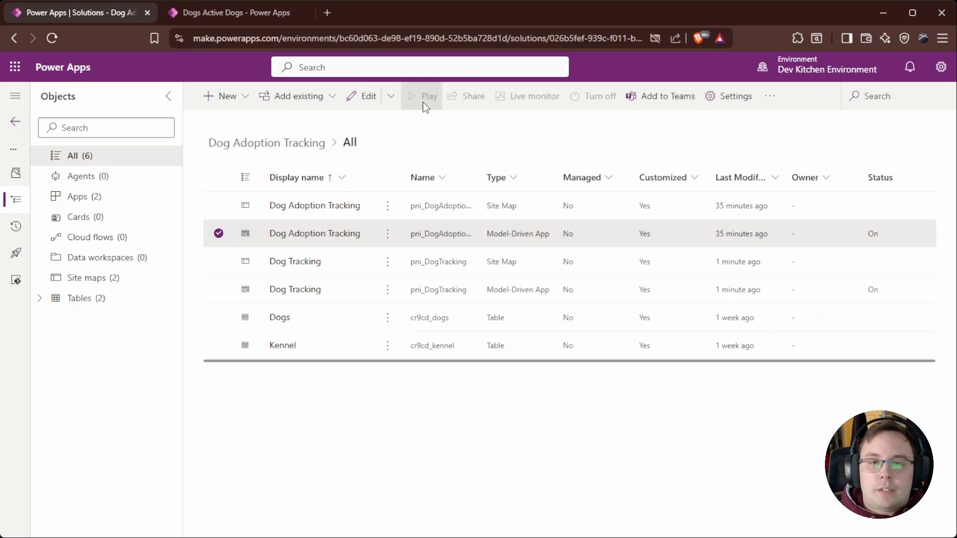
left_click(357, 96)
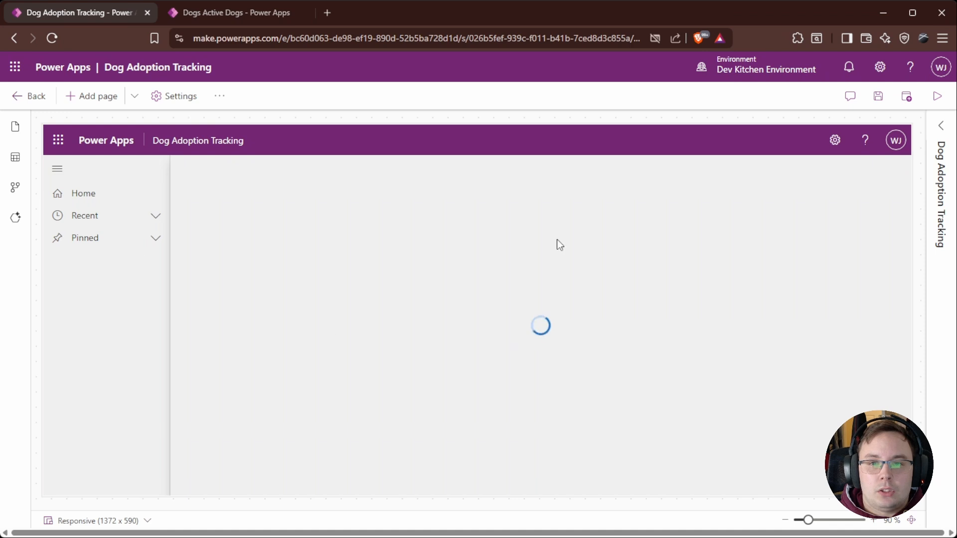
Step: Save, publish and play the Dog Adoption Tracking app
left_click(23, 130)
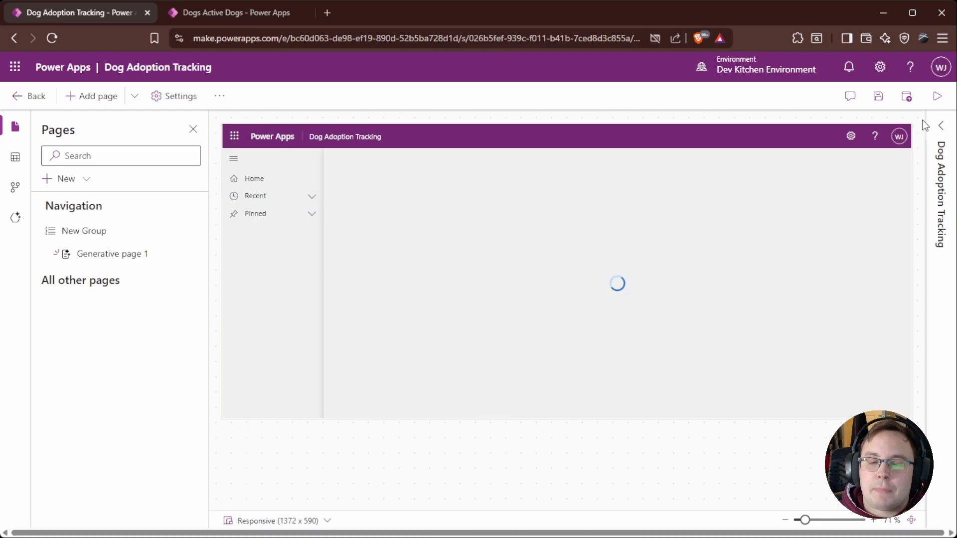
left_click(937, 95)
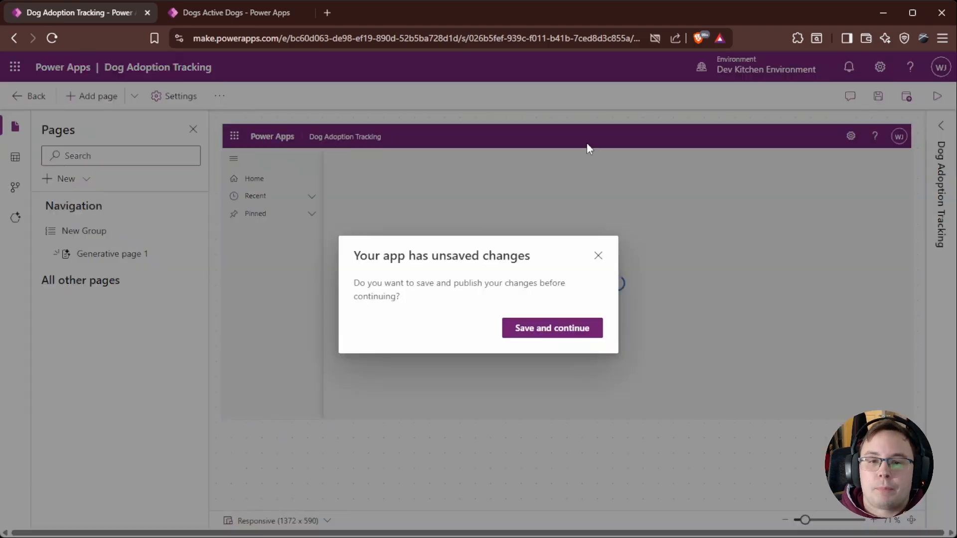
left_click(564, 335)
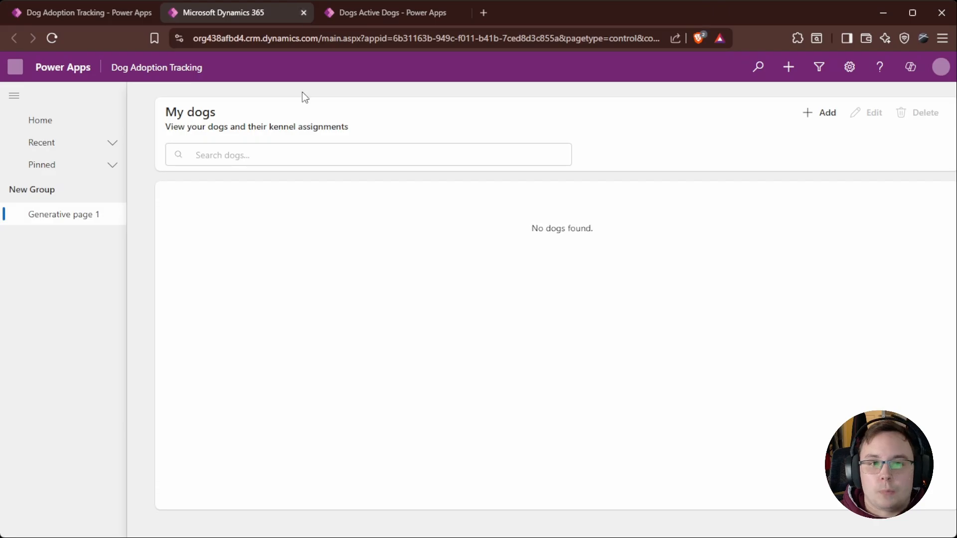
Step: Close the play tabs and open the Dog Tracking app for editing from the solution
left_click(303, 12)
left_click(273, 14)
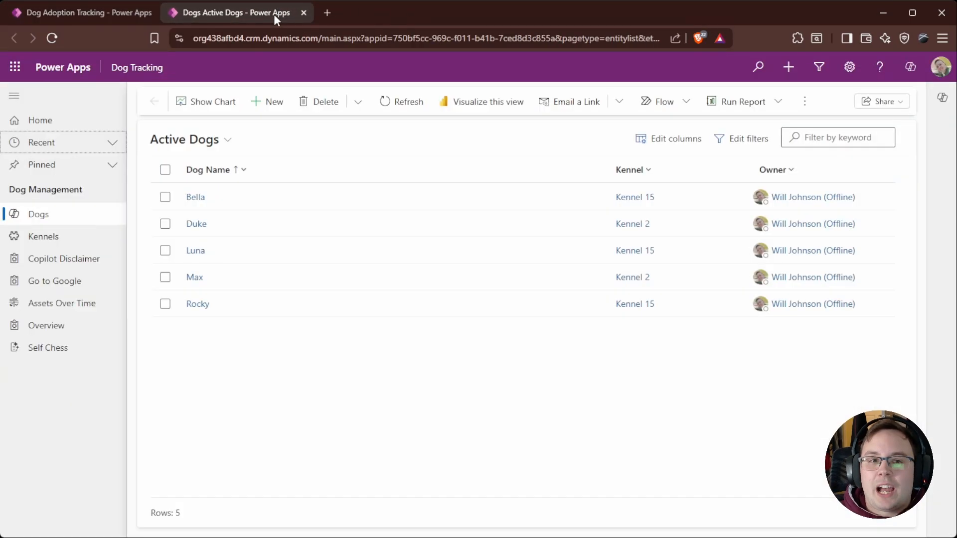
left_click(303, 12)
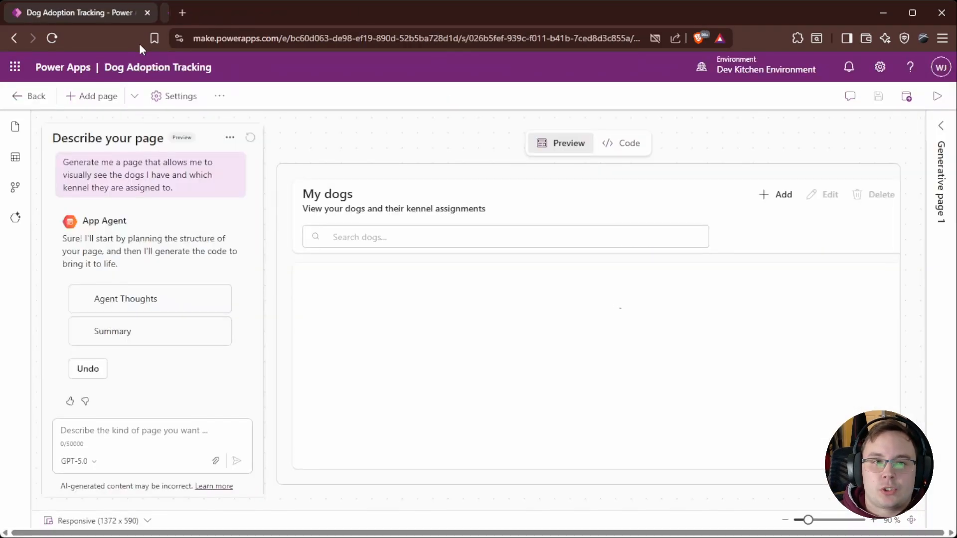
left_click(28, 102)
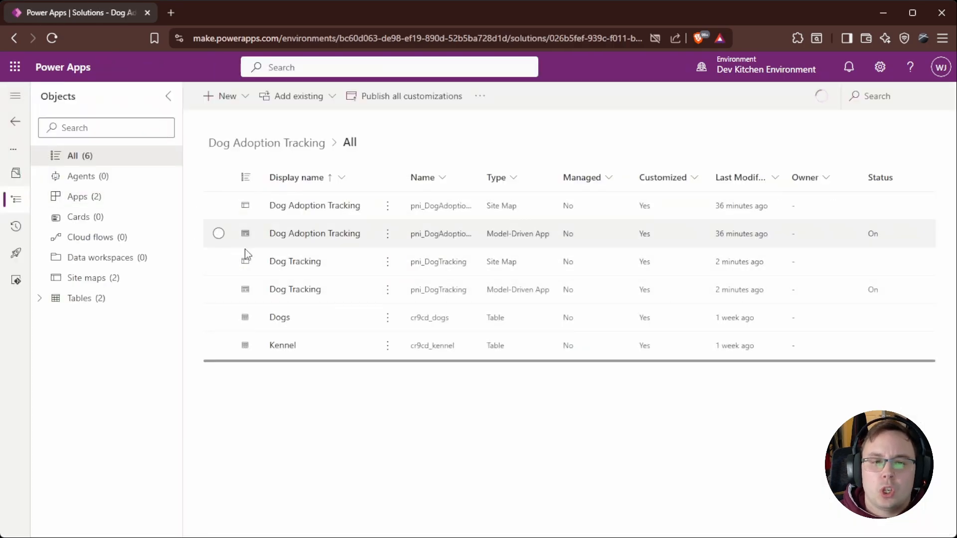
left_click(224, 288)
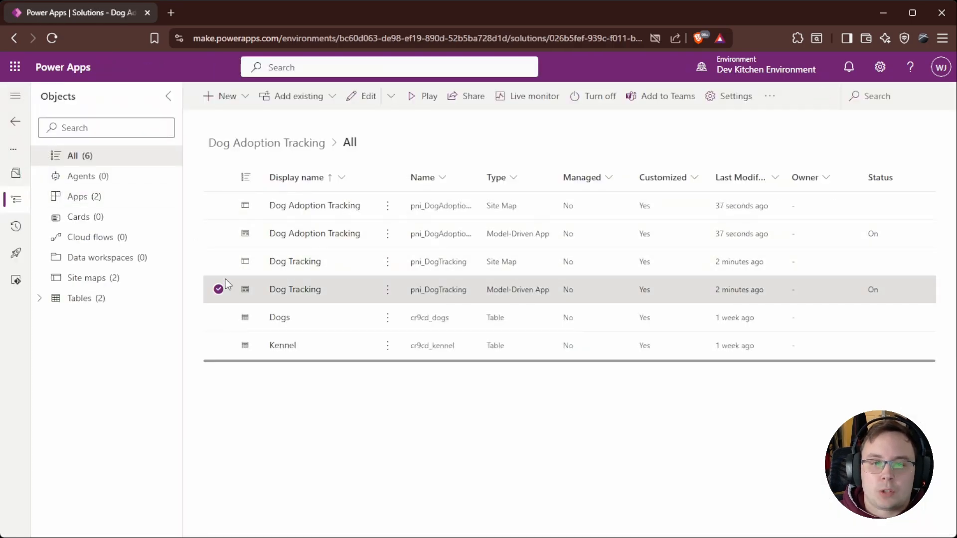
left_click(367, 97)
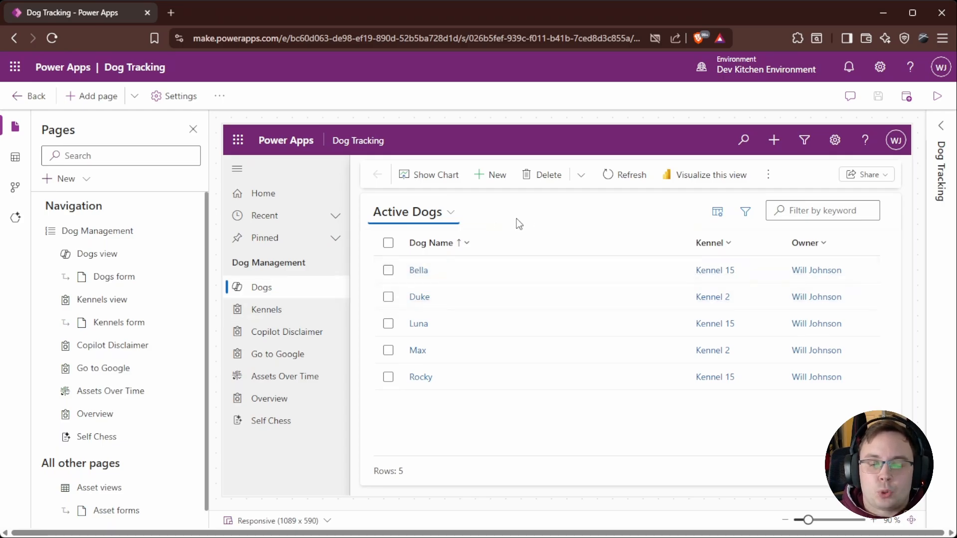
Step: Preview the Bella dog record, then open the Dogs view editor and return to the app designer
left_click(504, 243)
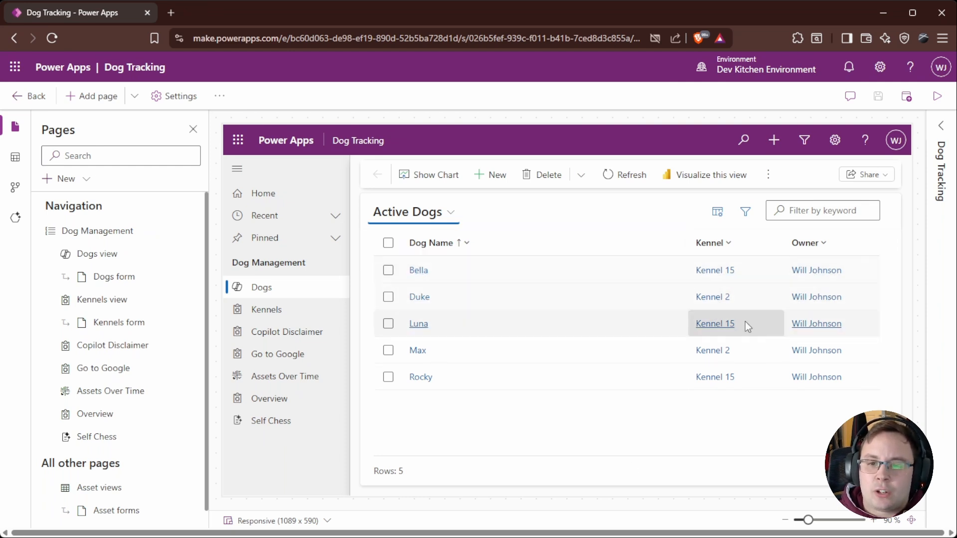
left_click(419, 271)
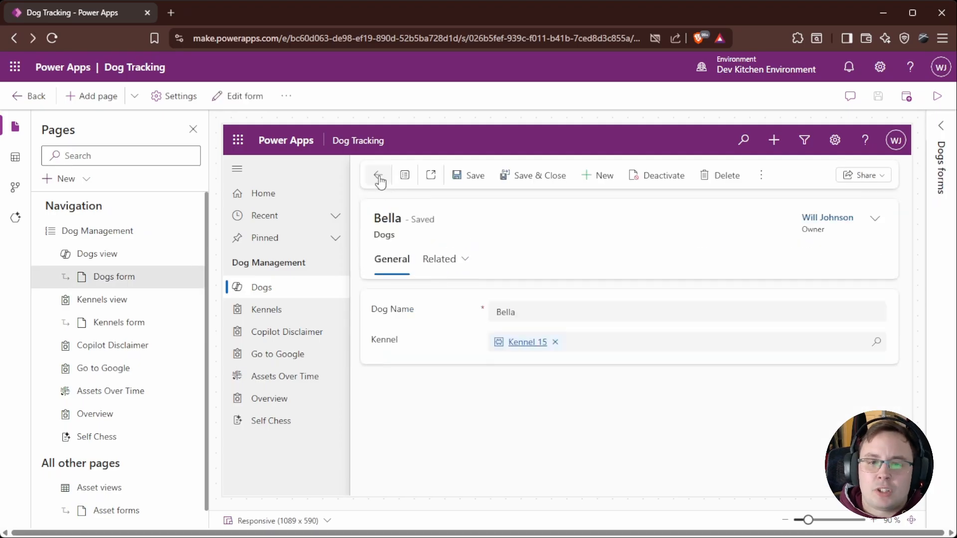
left_click(379, 180)
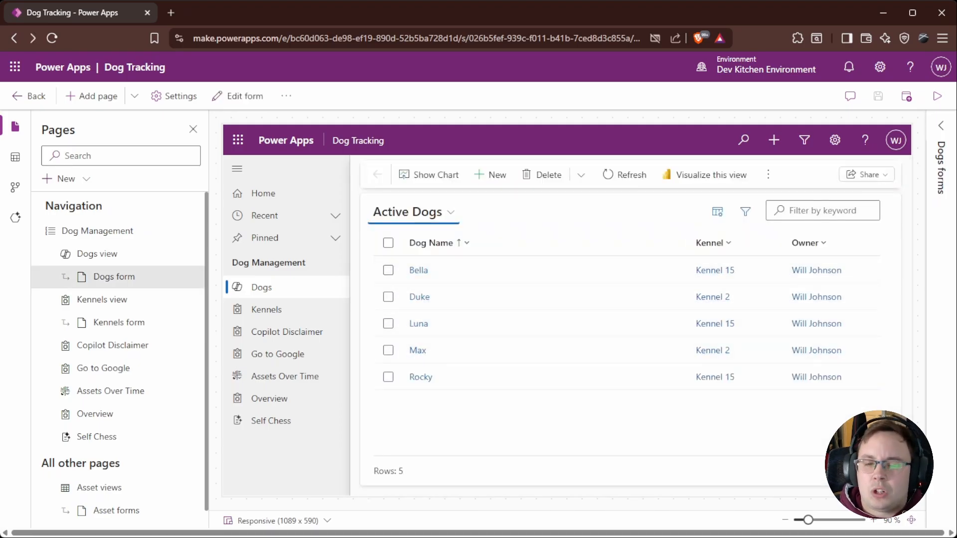
left_click(119, 257)
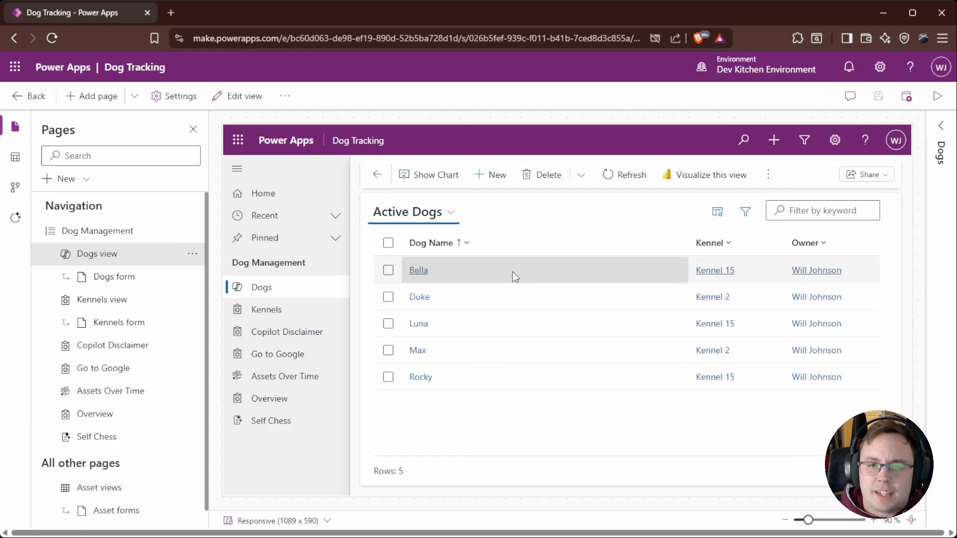
left_click(174, 255)
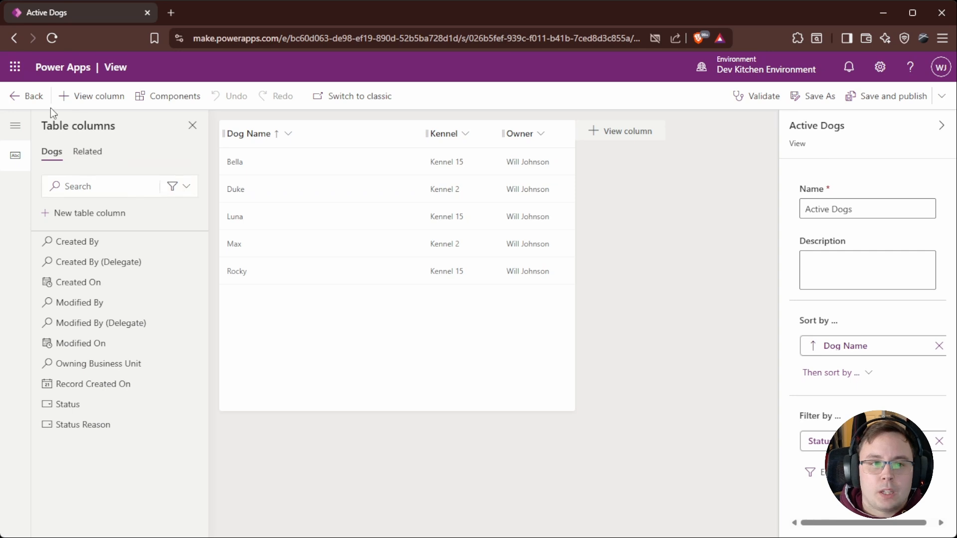
left_click(36, 100)
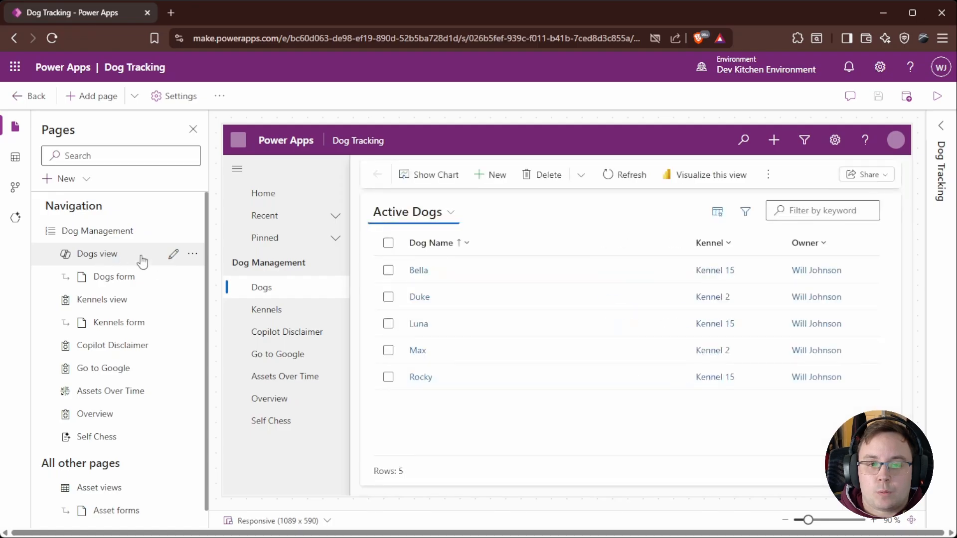
Step: Try to add the Power Apps grid control from the more-components catalogue to the Dogs view
left_click(170, 256)
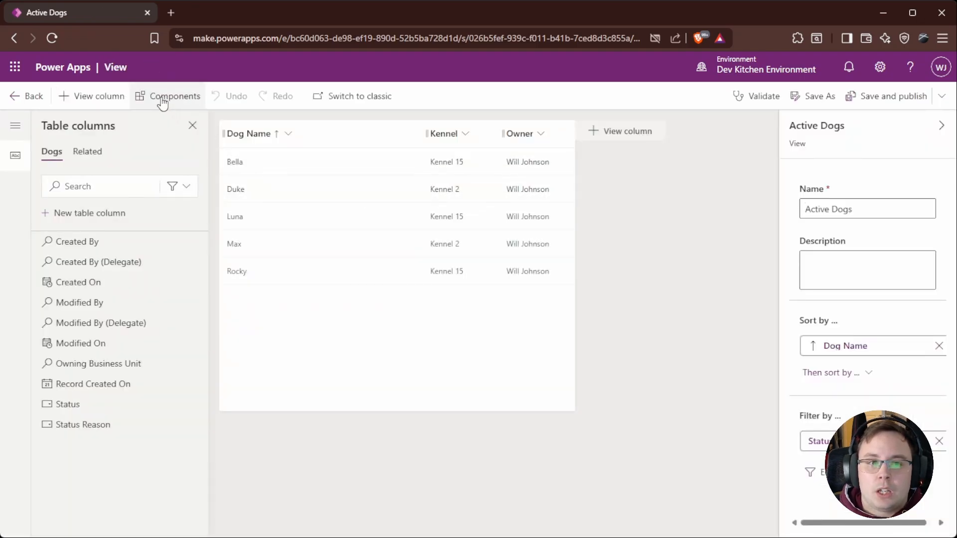
left_click(162, 103)
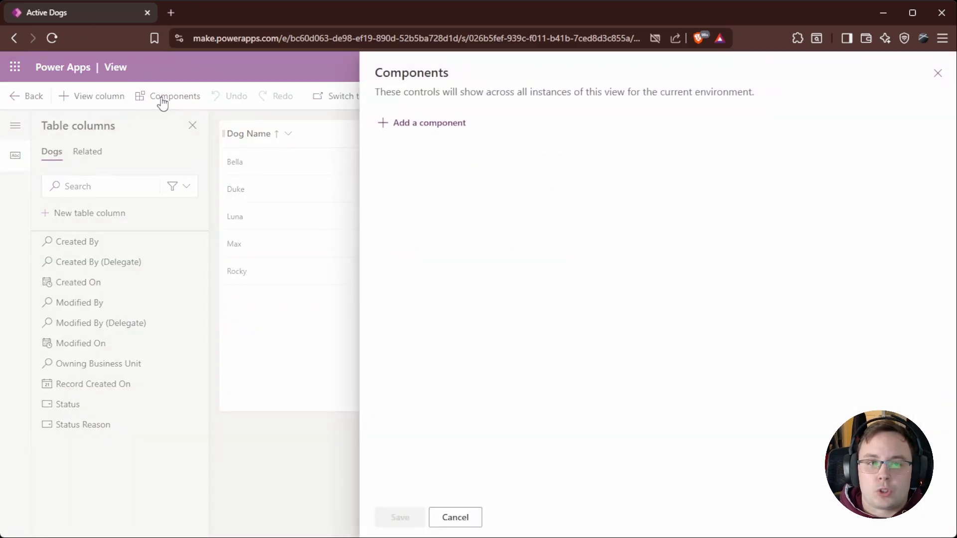
left_click(429, 128)
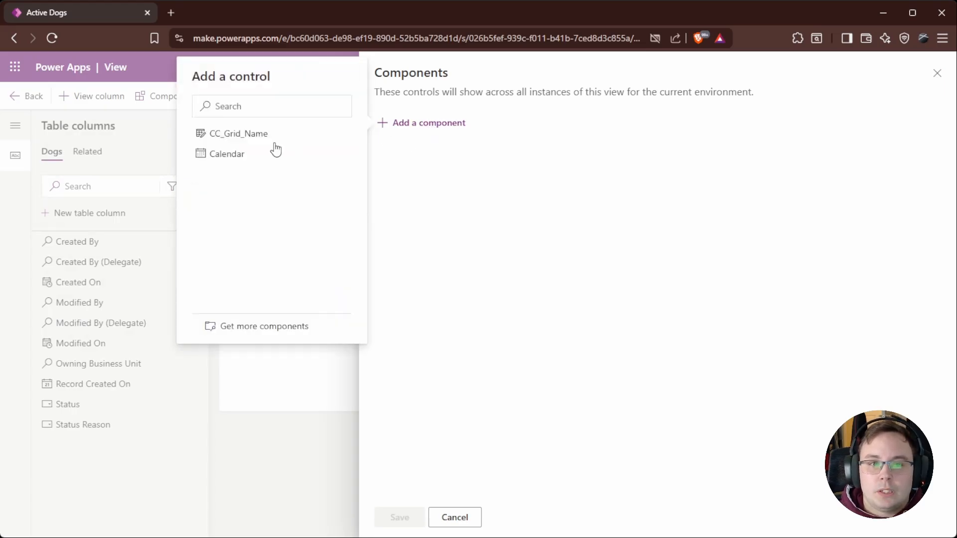
mouse_move(251, 141)
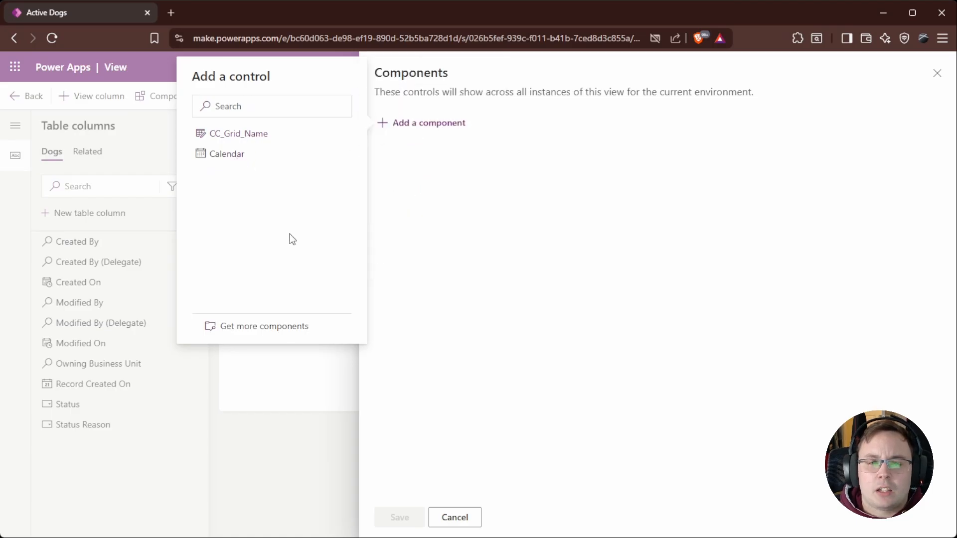
left_click(272, 327)
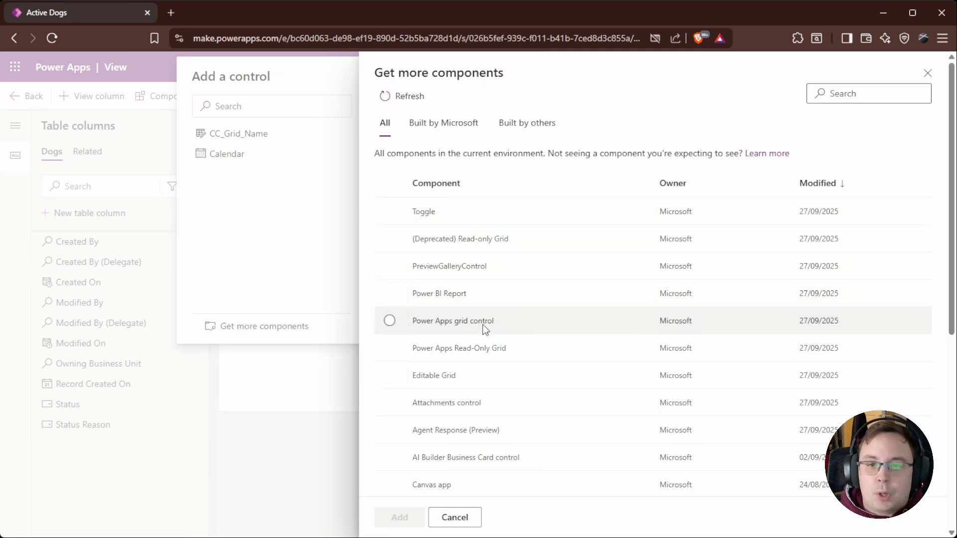
mouse_move(482, 324)
left_click(415, 319)
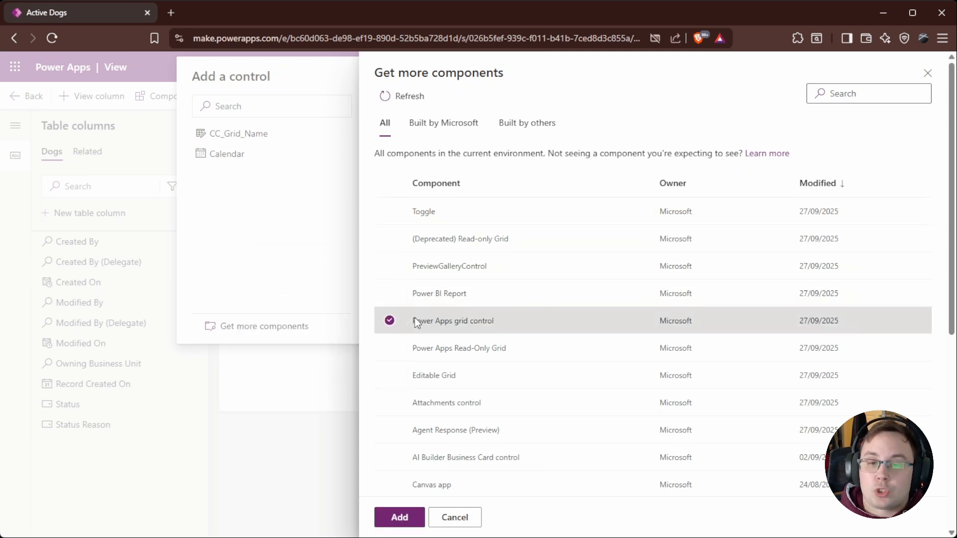
left_click(406, 518)
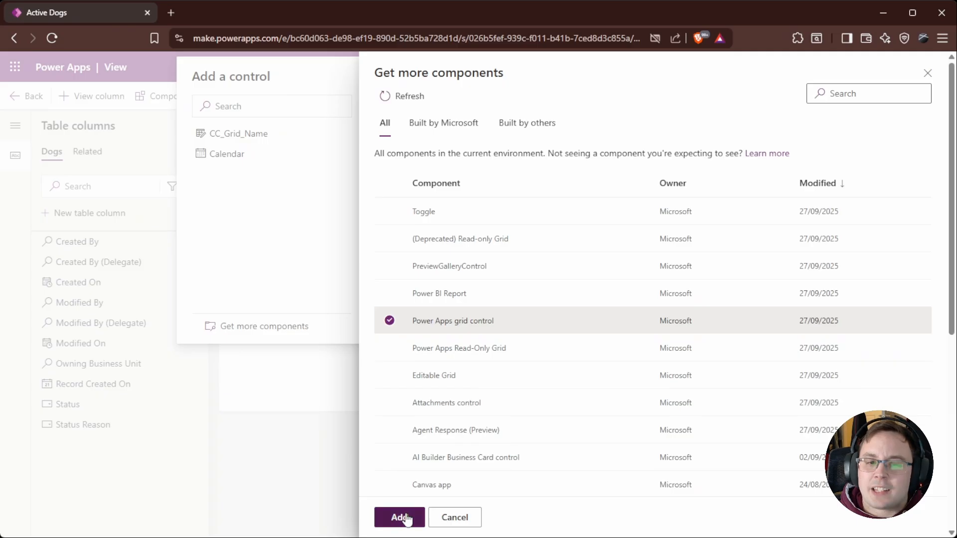
Step: Start configuring the Power Apps grid control, choosing Kennels as the child items table
mouse_move(289, 182)
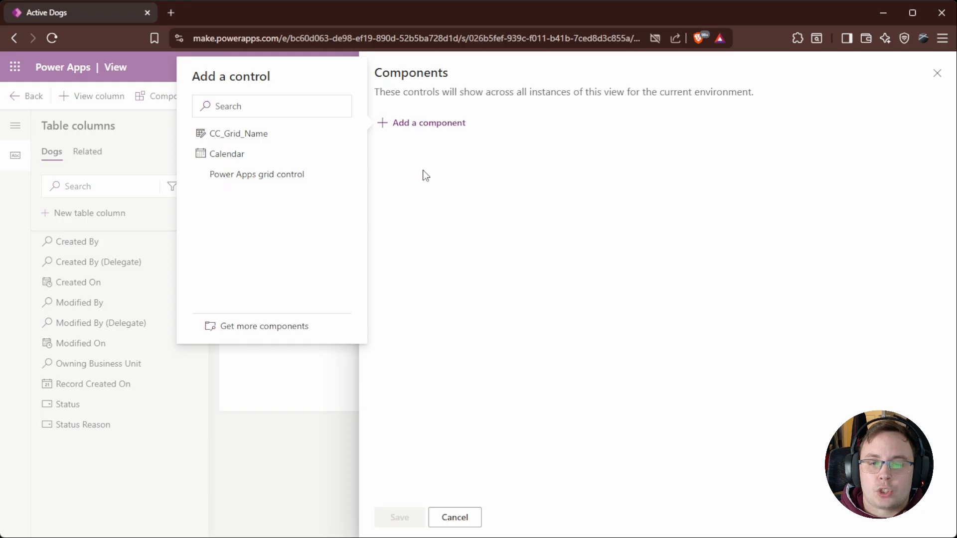
left_click(285, 174)
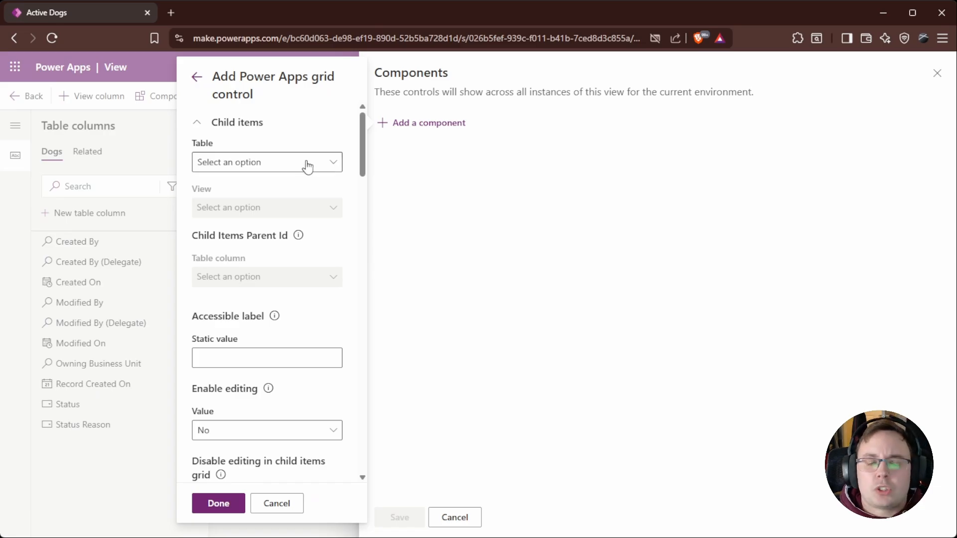
scroll(269, 137, "down", 2)
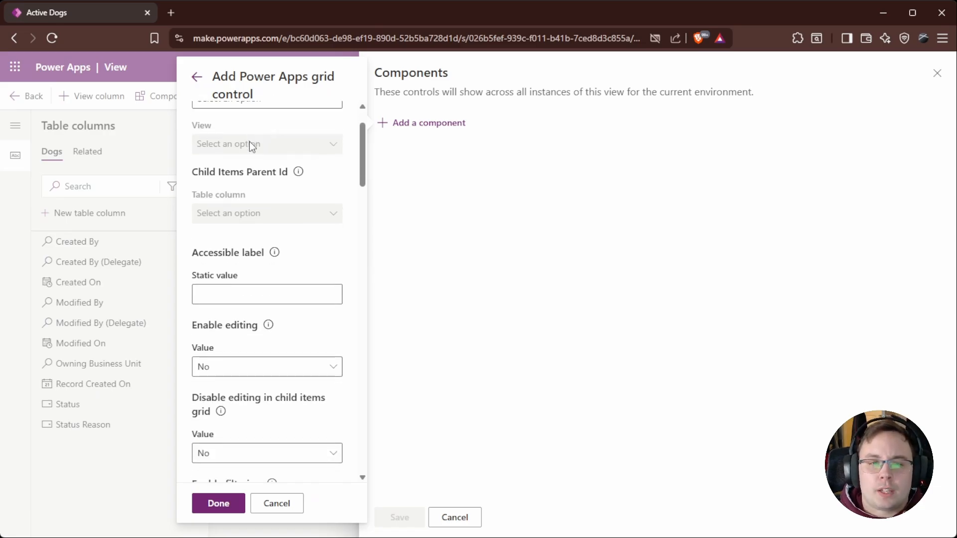
scroll(249, 145, "up", 2)
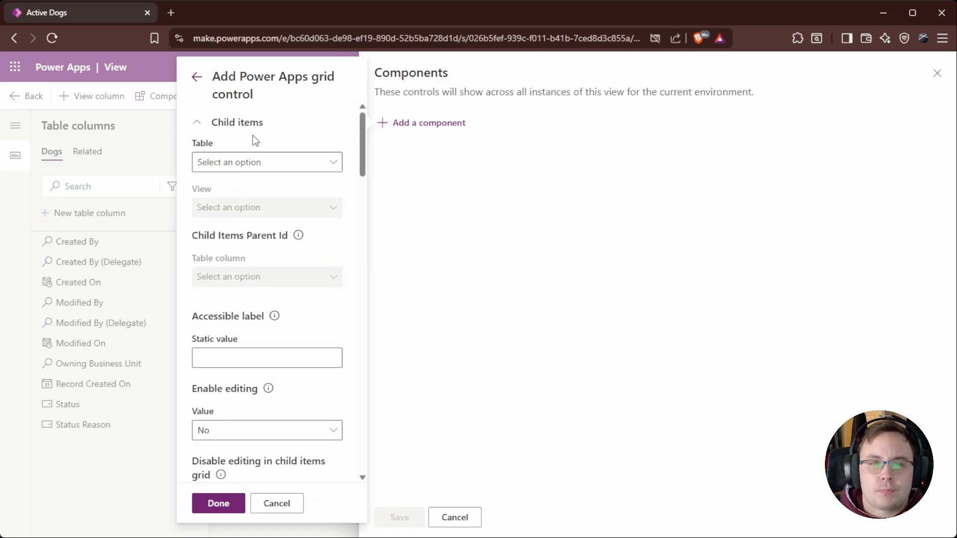
left_click(323, 165)
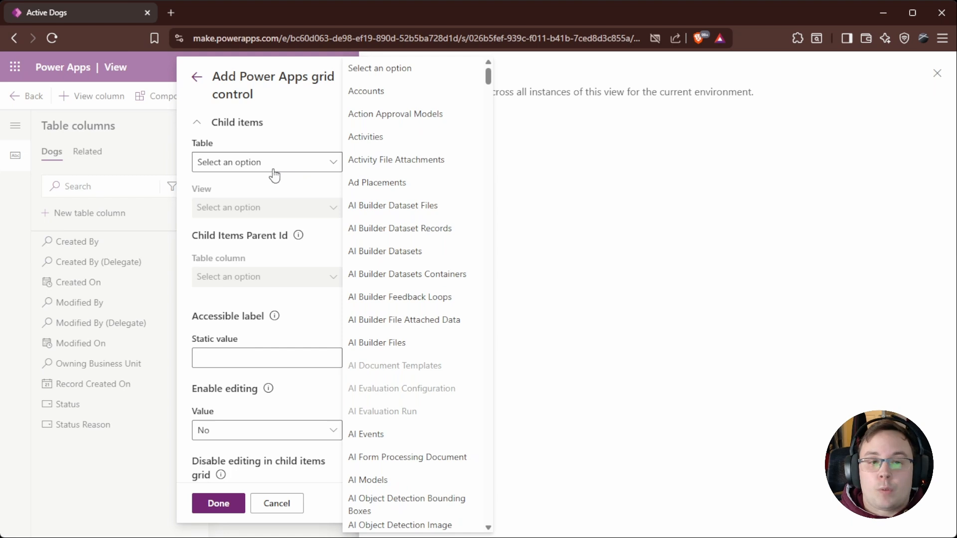
scroll(448, 299, "down", 14)
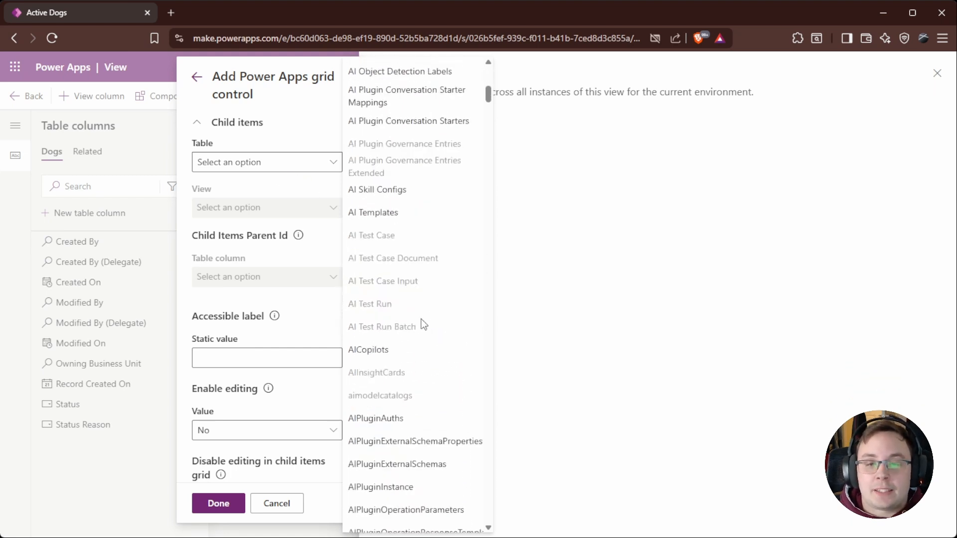
scroll(420, 313, "up", 14)
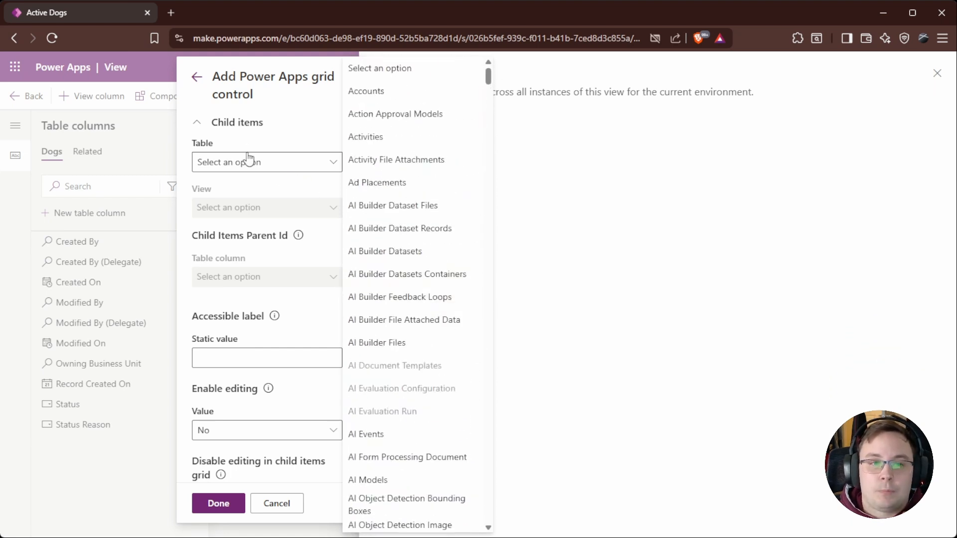
scroll(414, 354, "down", 20)
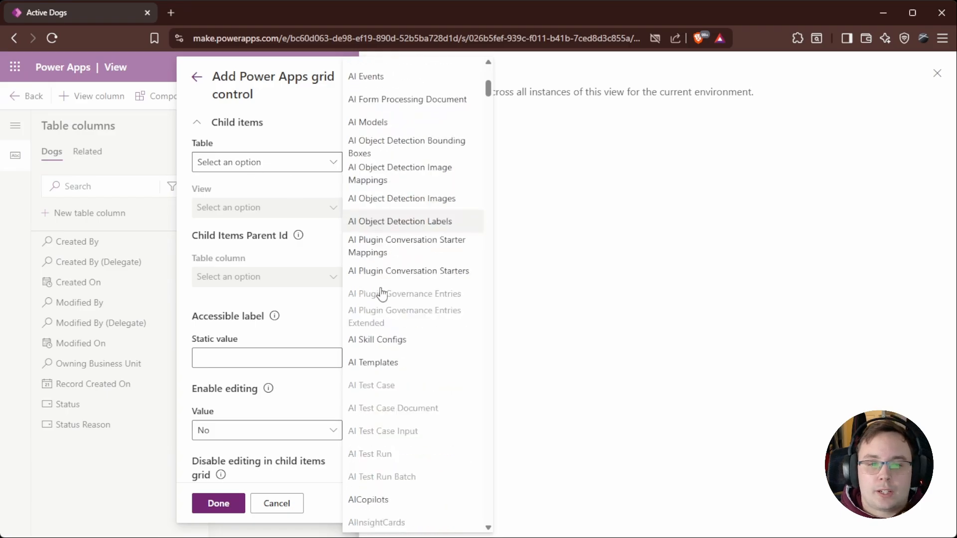
scroll(420, 355, "down", 20)
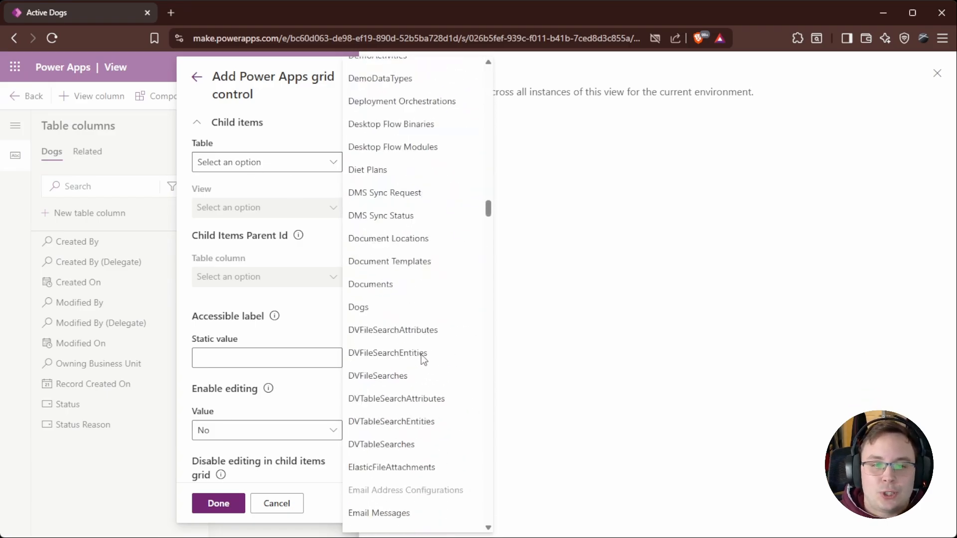
scroll(423, 364, "down", 9)
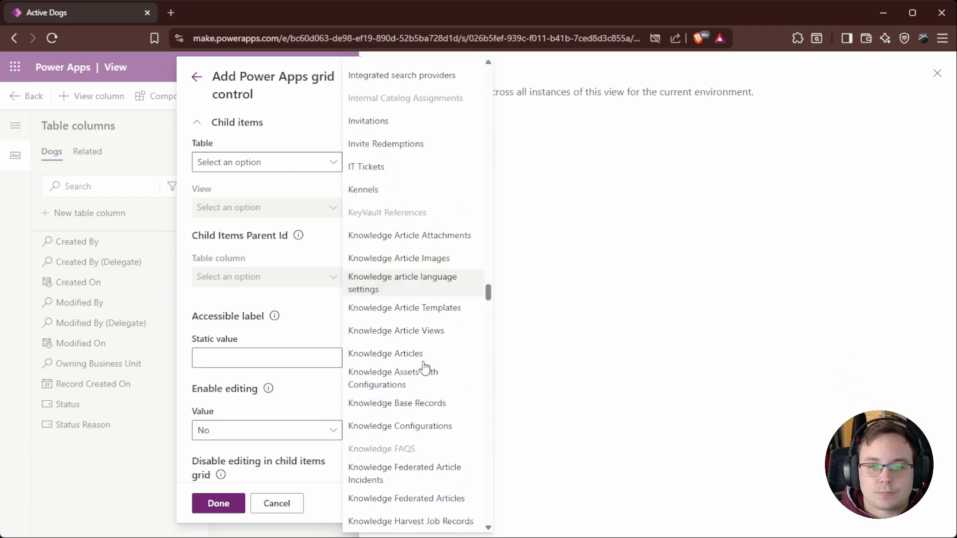
scroll(408, 279, "up", 2)
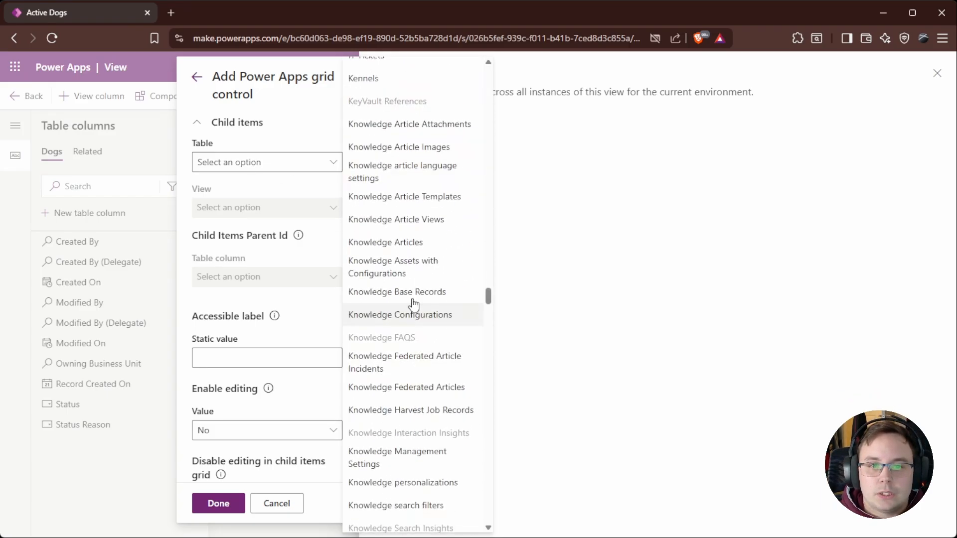
left_click(364, 78)
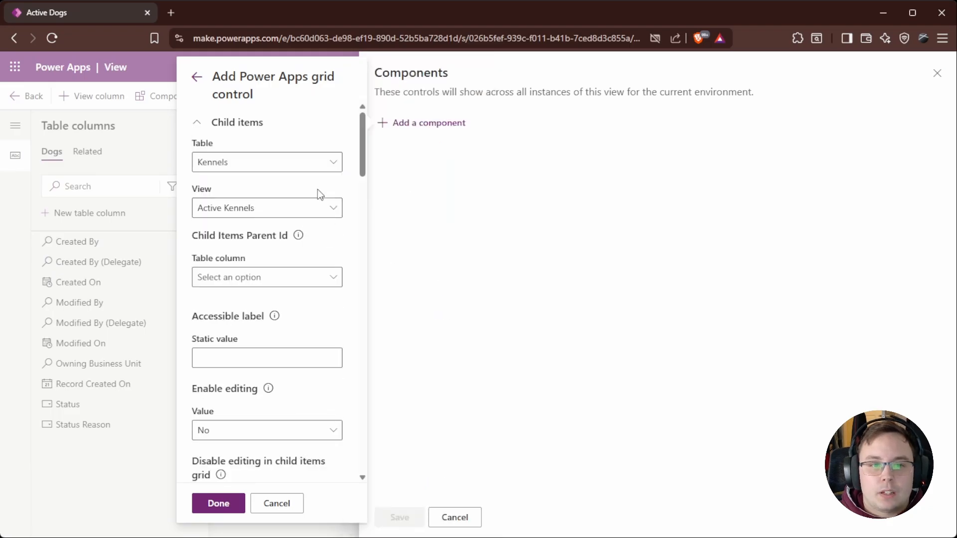
Step: Check the child items view and parent ID column options, then cancel the component changes
left_click(313, 216)
left_click(312, 215)
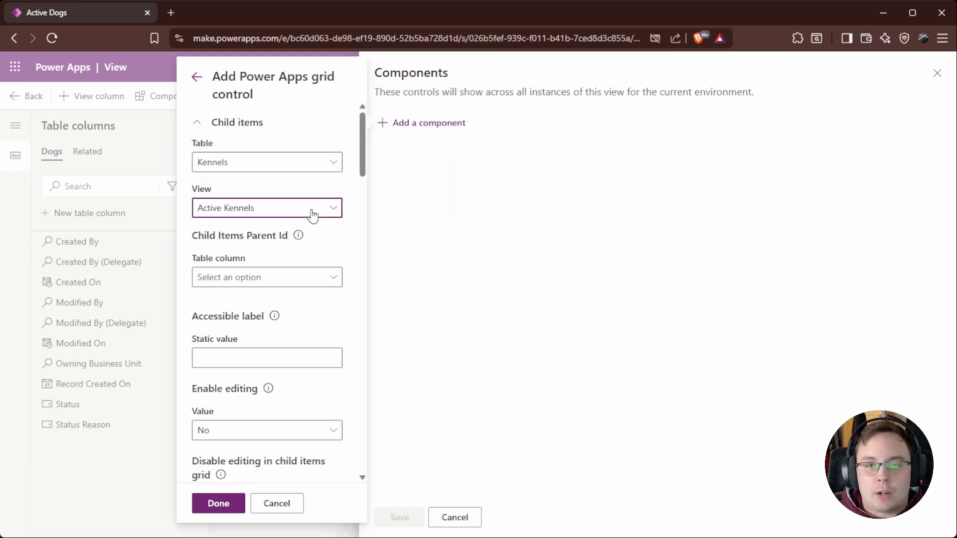
scroll(332, 244, "down", 1)
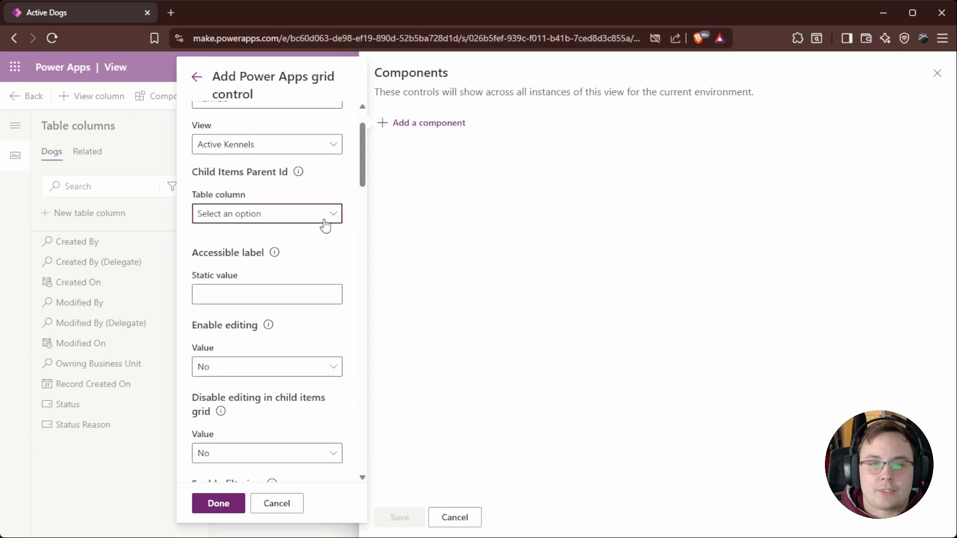
left_click(325, 220)
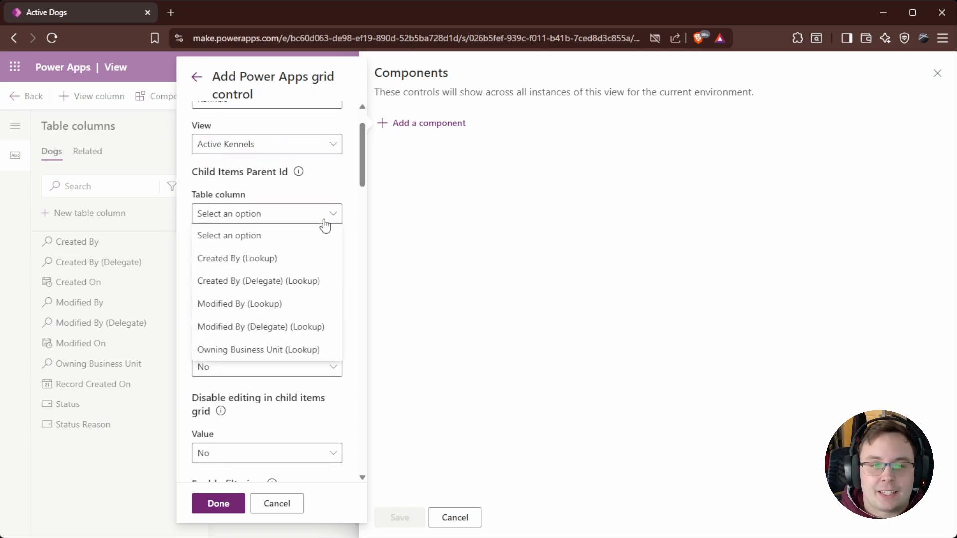
left_click(325, 222)
scroll(300, 193, "up", 1)
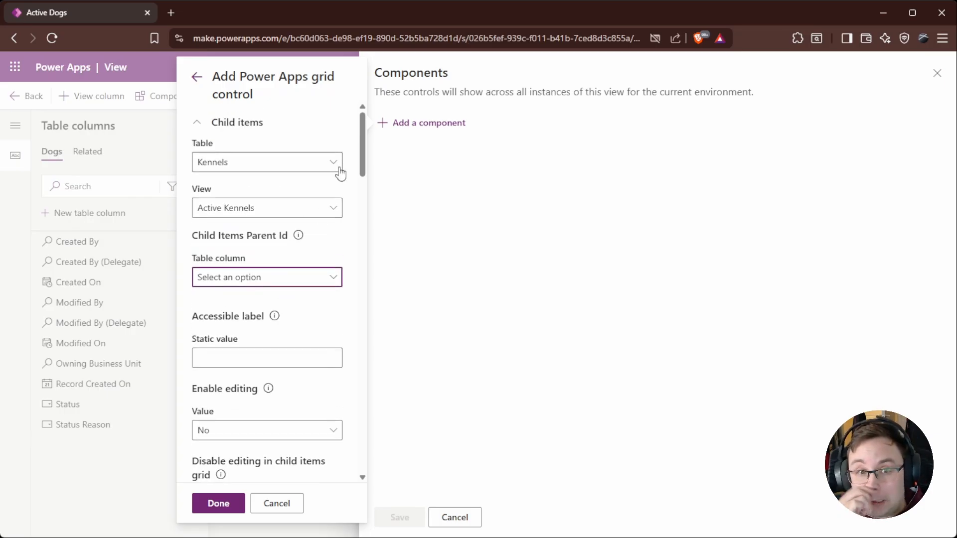
left_click(463, 518)
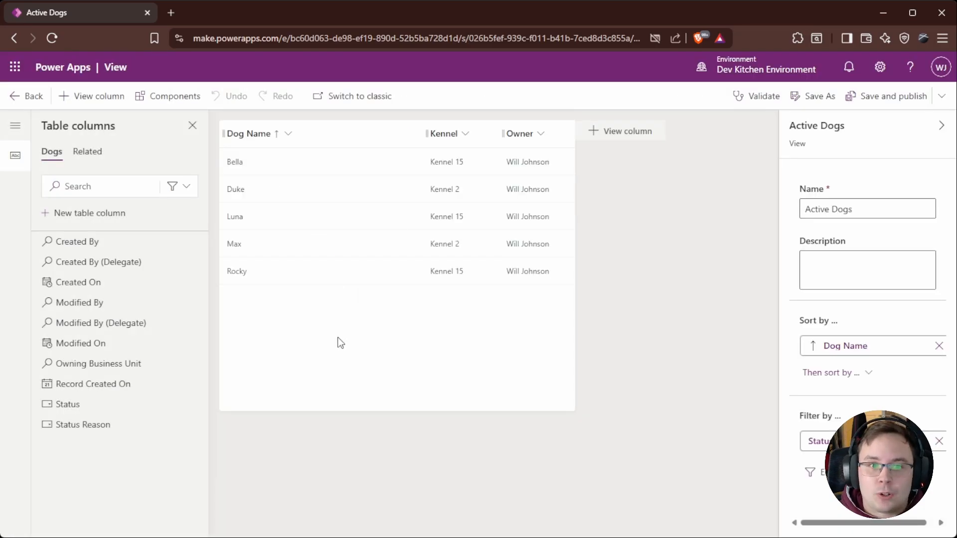
Step: Open the Kennels view editor and add the Microsoft-built Power Apps grid control from more components
left_click(29, 97)
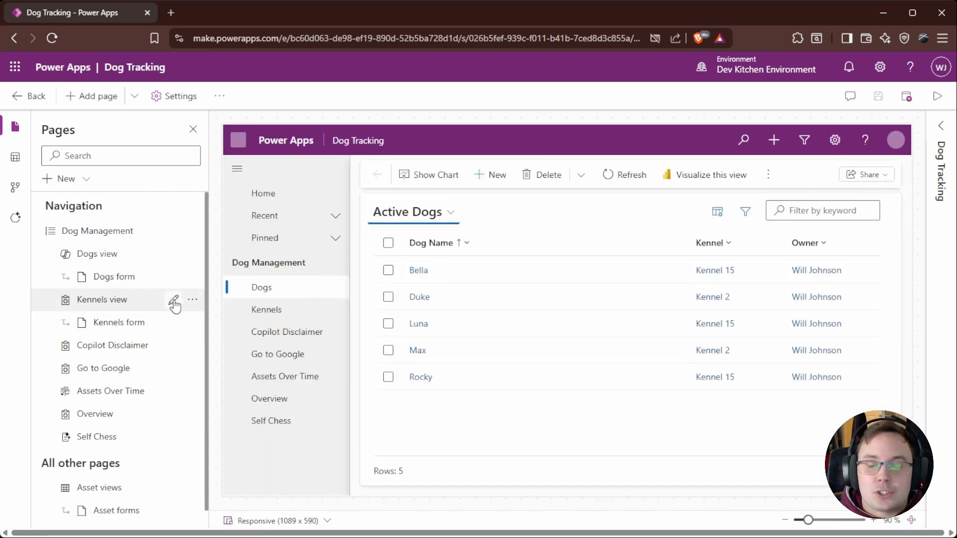
left_click(174, 301)
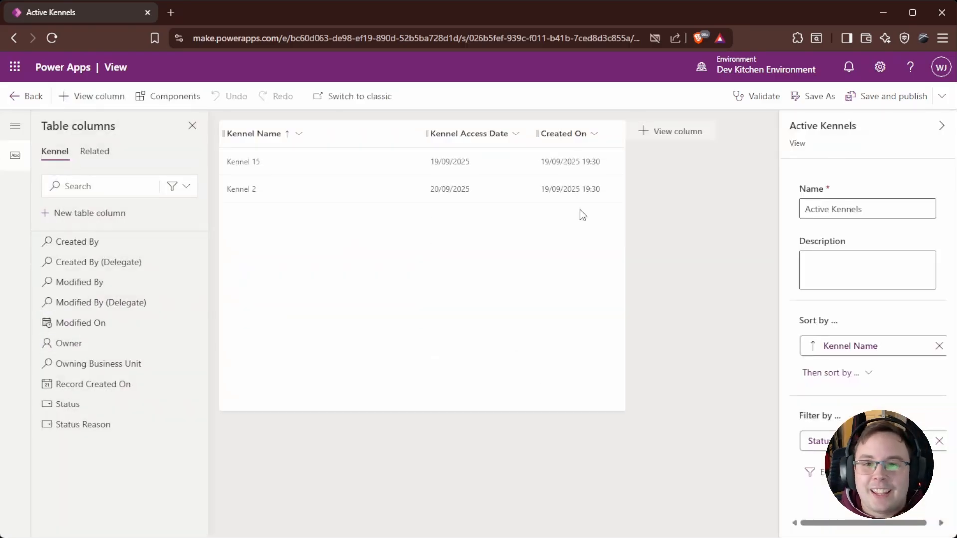
left_click(158, 95)
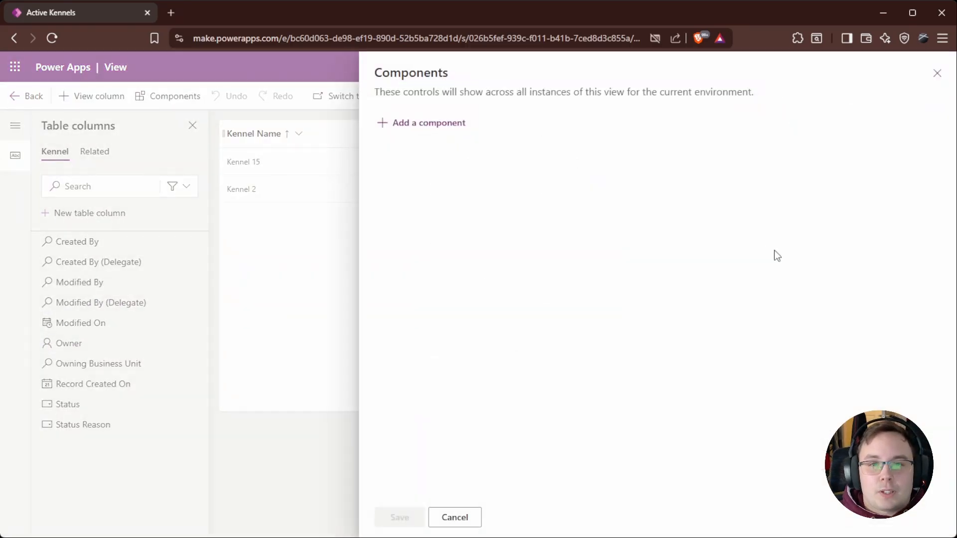
left_click(433, 124)
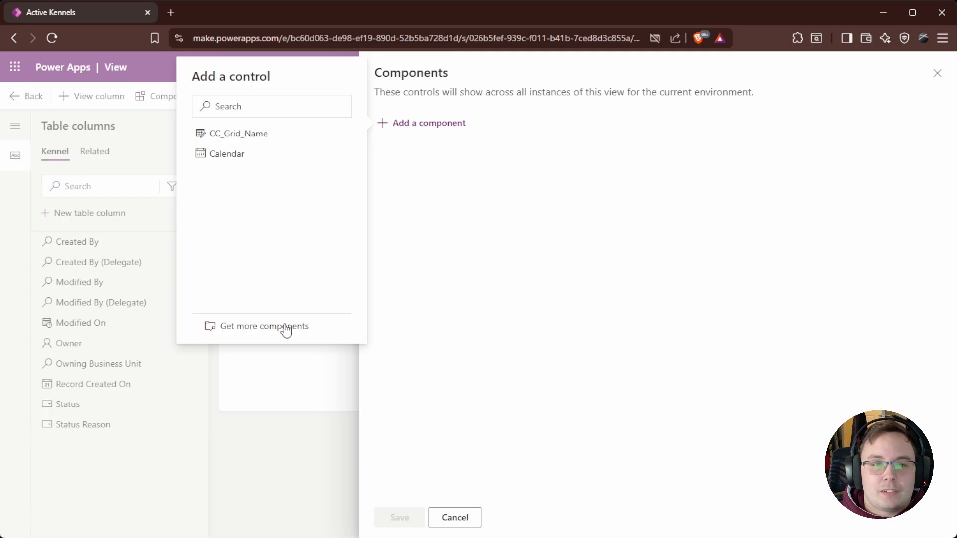
left_click(285, 330)
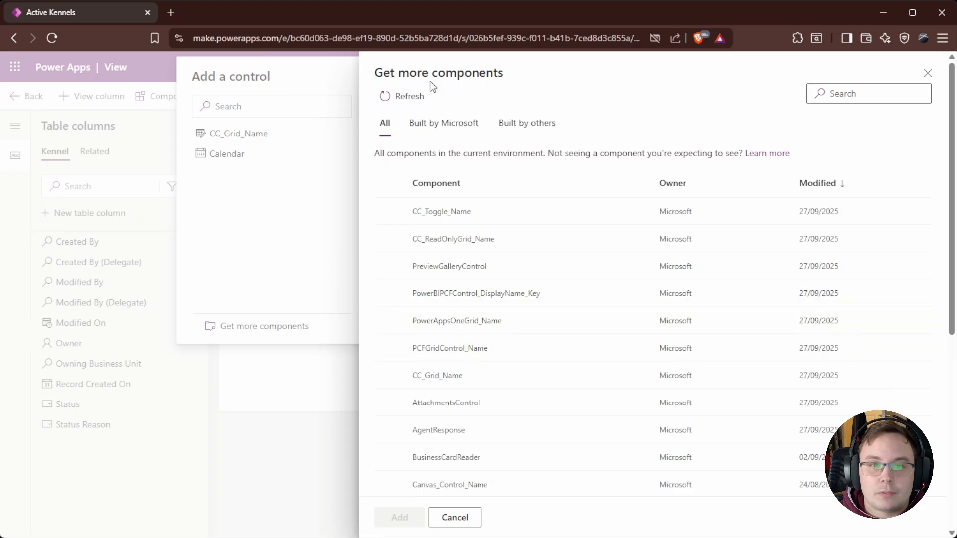
left_click(443, 122)
left_click(496, 320)
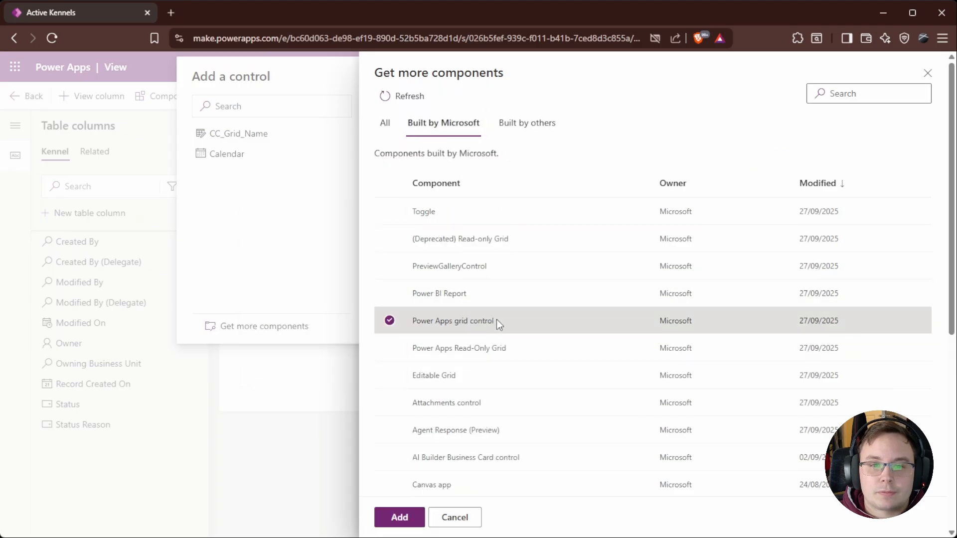
left_click(398, 520)
Step: Add the Power Apps grid control and choose Dogs as its child items table
left_click(266, 175)
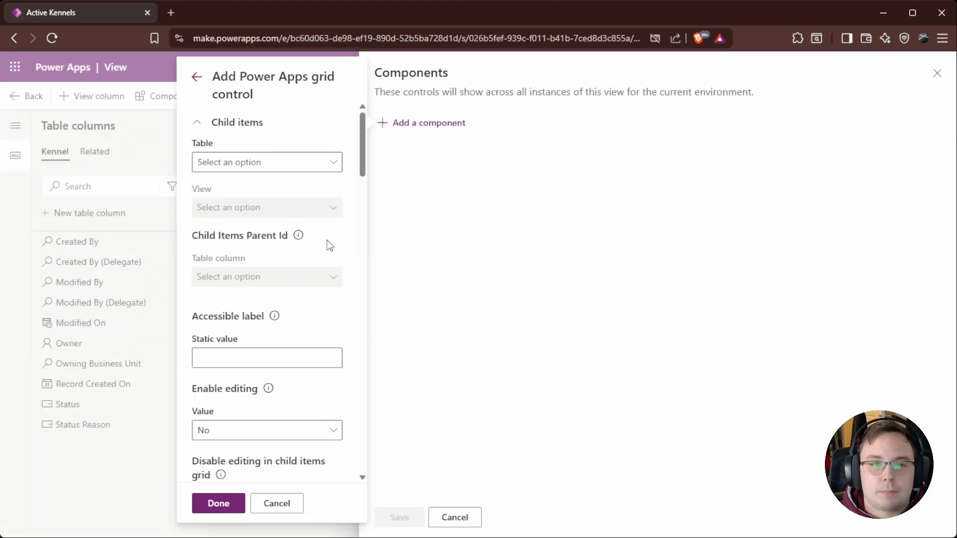
left_click(324, 164)
scroll(443, 299, "down", 20)
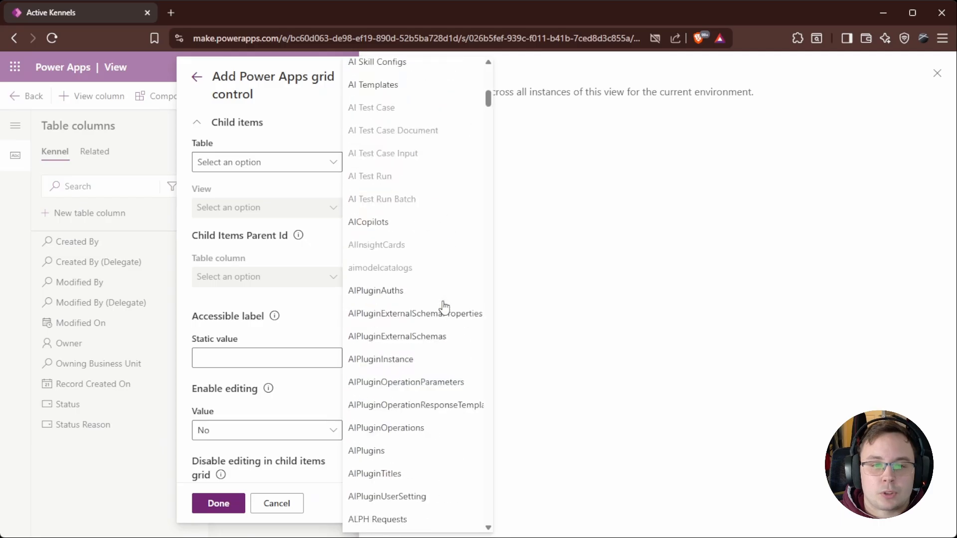
scroll(433, 291, "down", 20)
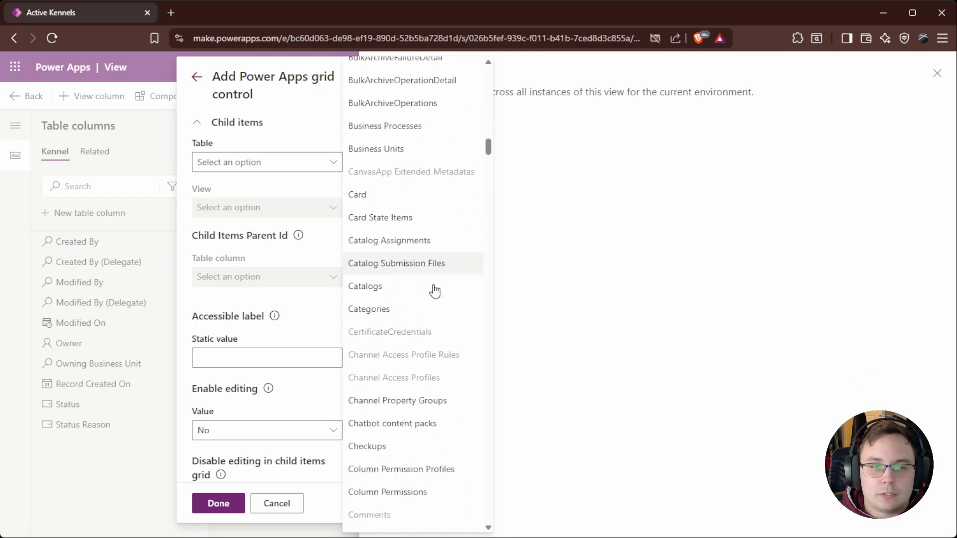
scroll(418, 273, "down", 12)
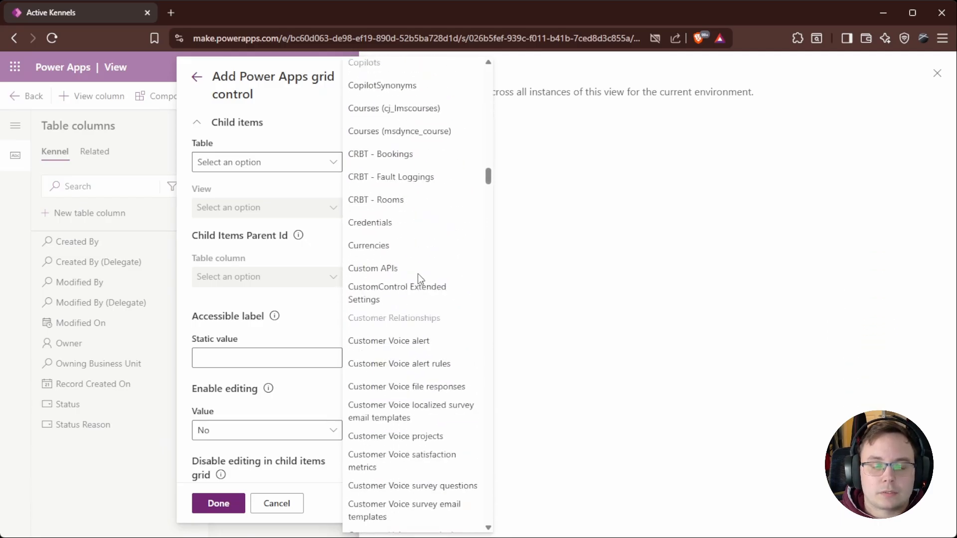
scroll(413, 214, "down", 15)
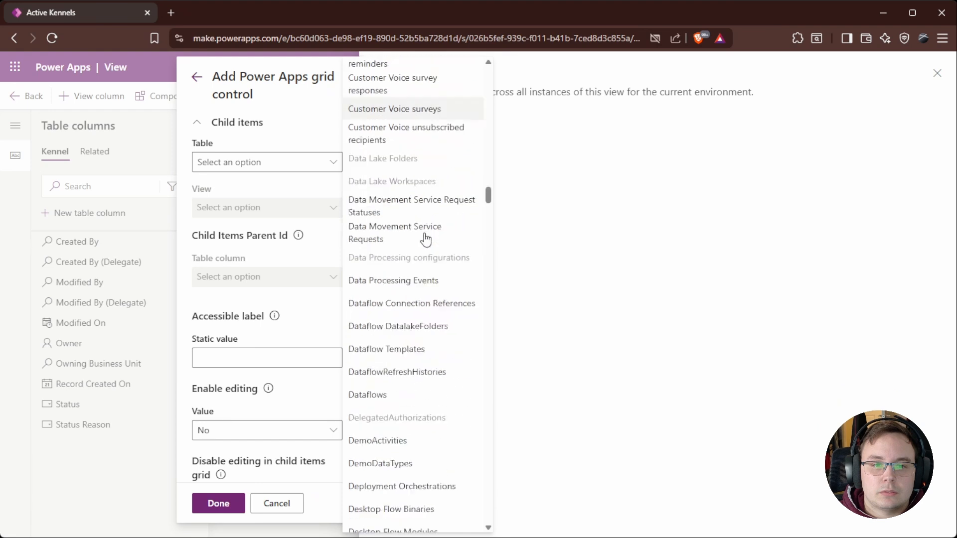
scroll(403, 319, "down", 10)
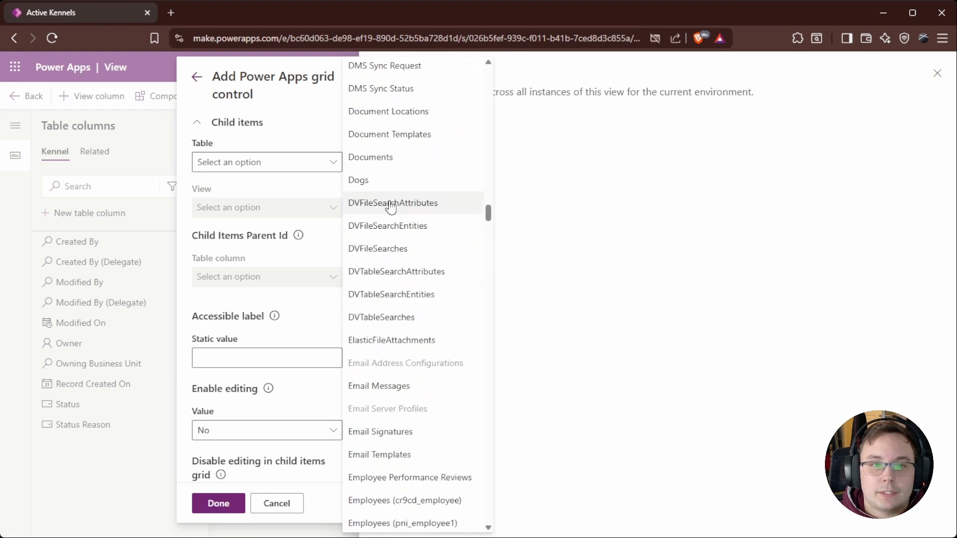
left_click(258, 181)
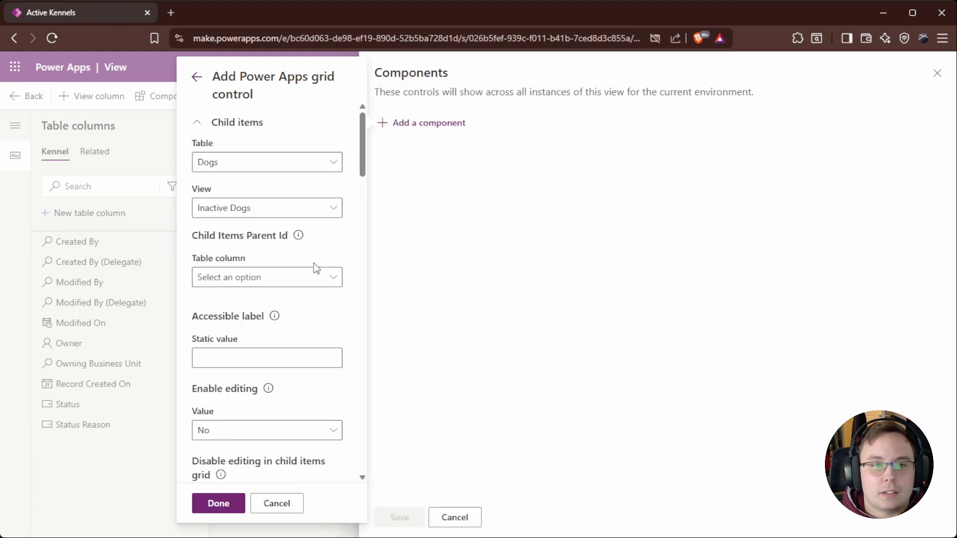
Step: Set the child items view to Active Dogs and the child items parent ID column to Kennel (Lookup)
left_click(325, 212)
left_click(282, 249)
left_click(332, 282)
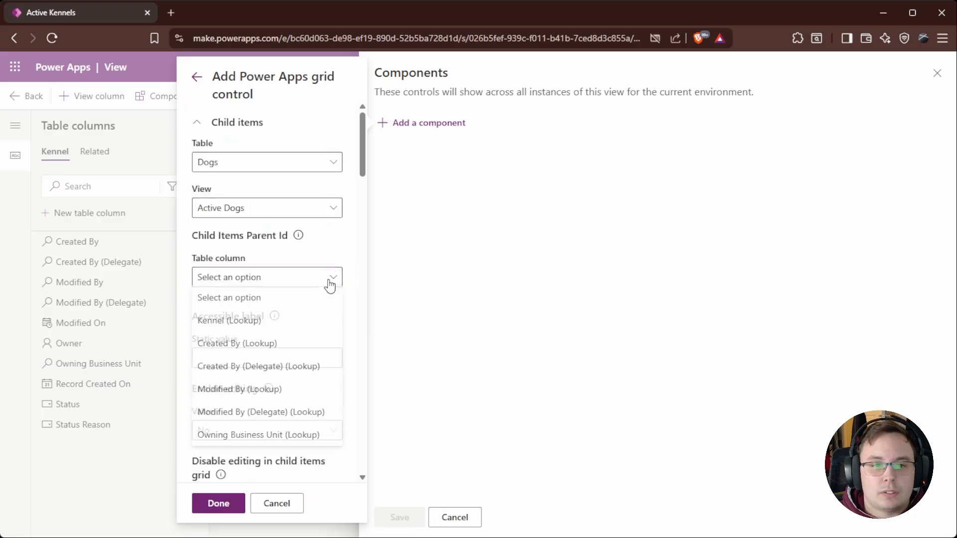
left_click(266, 323)
Step: Set both Enable editing and Disable editing in child items grid to Yes
scroll(291, 288, "down", 3)
scroll(299, 288, "up", 3)
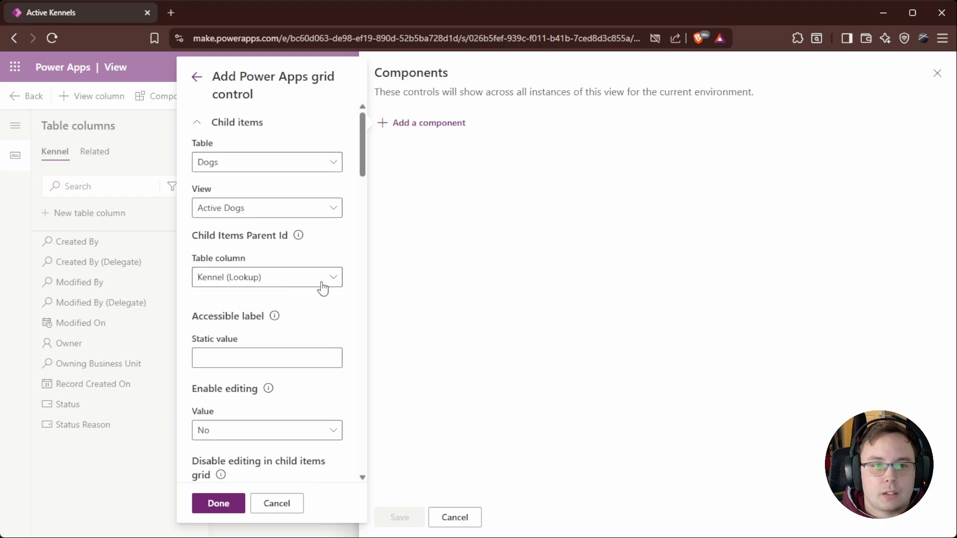
scroll(323, 288, "down", 4)
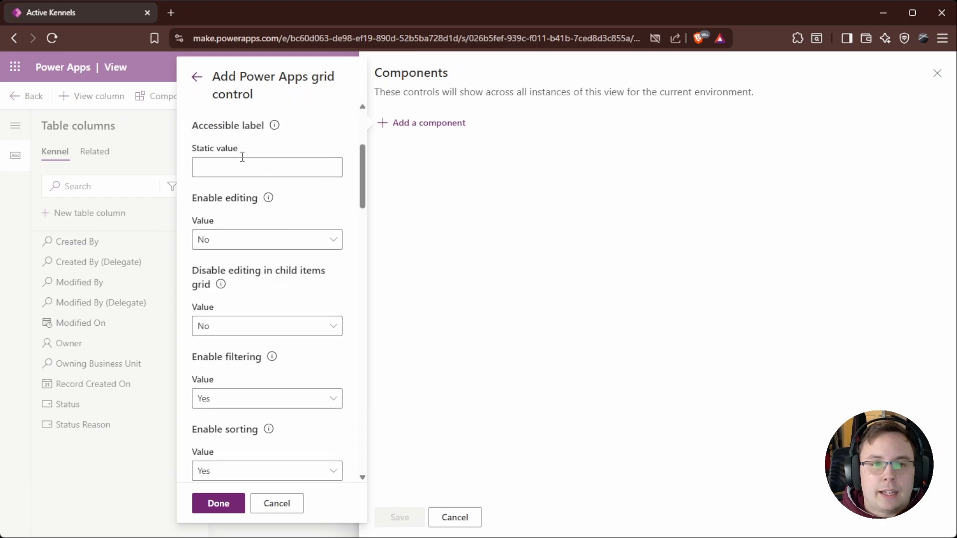
scroll(274, 200, "down", 1)
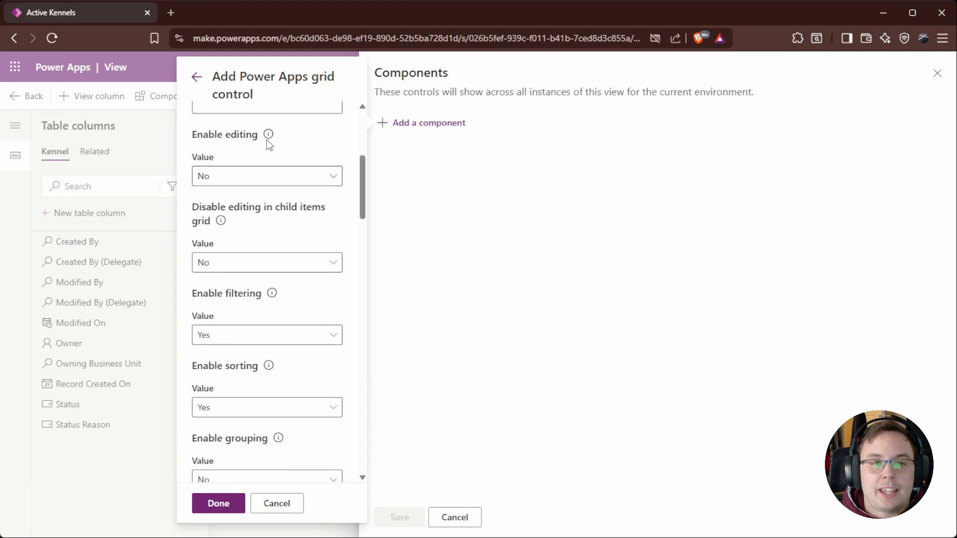
mouse_move(270, 138)
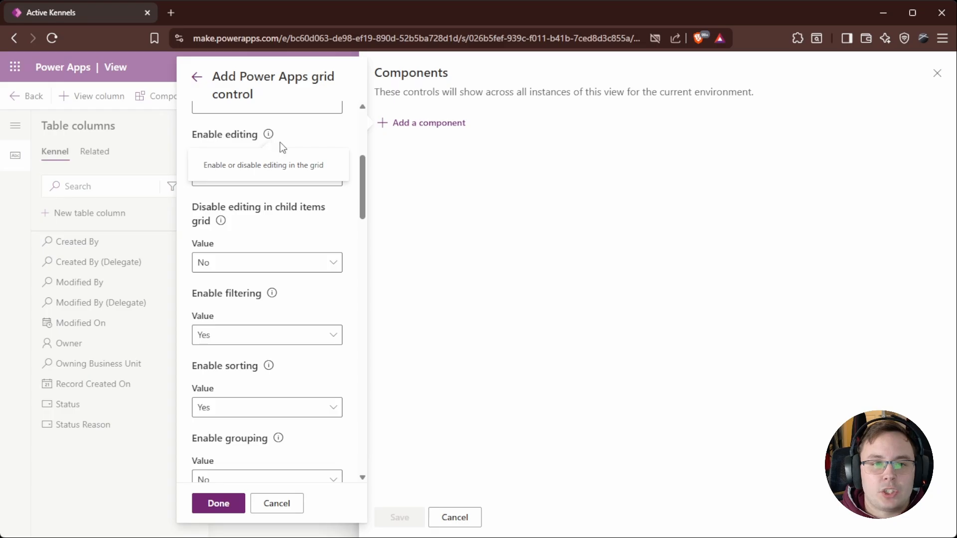
left_click(335, 178)
left_click(233, 199)
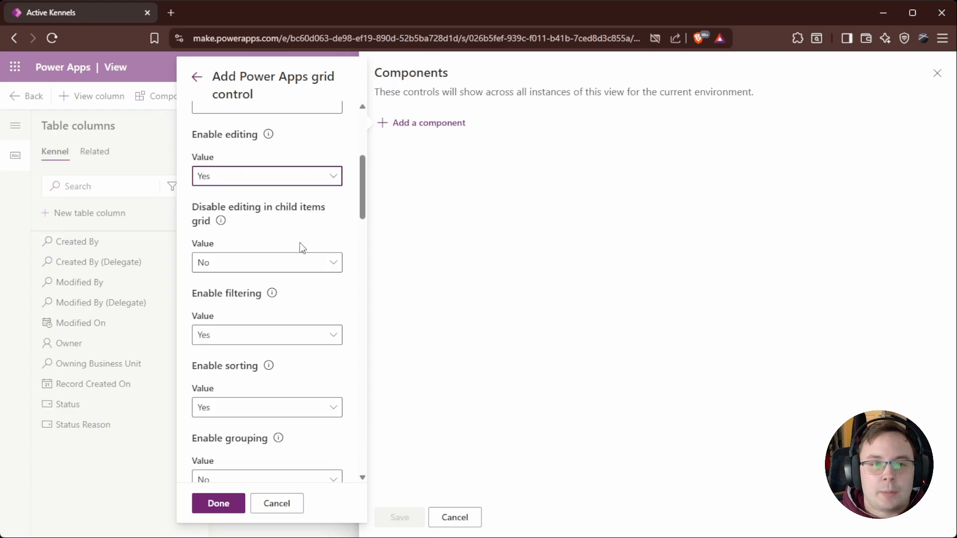
scroll(300, 243, "down", 2)
left_click(324, 134)
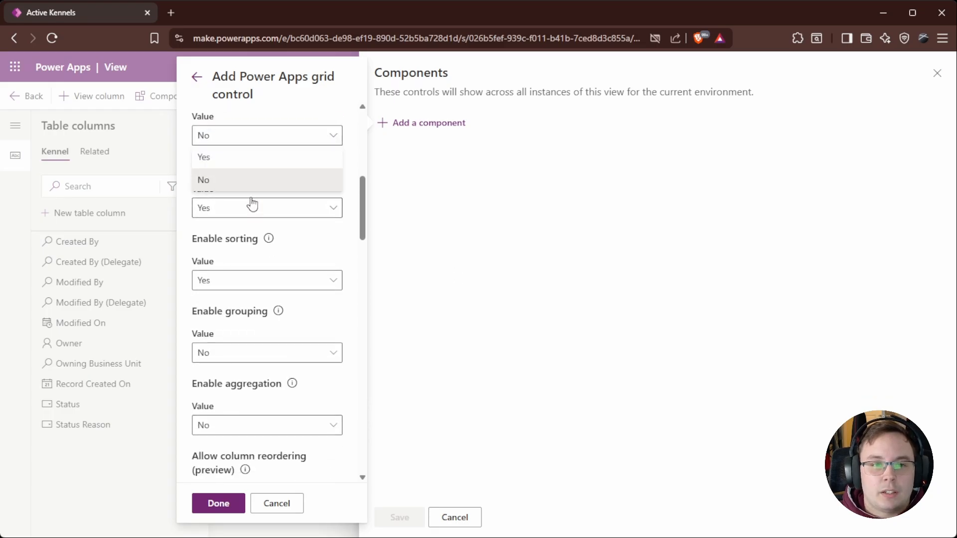
left_click(224, 159)
Step: Set Enable grouping to Yes for the grid control
scroll(253, 177, "up", 2)
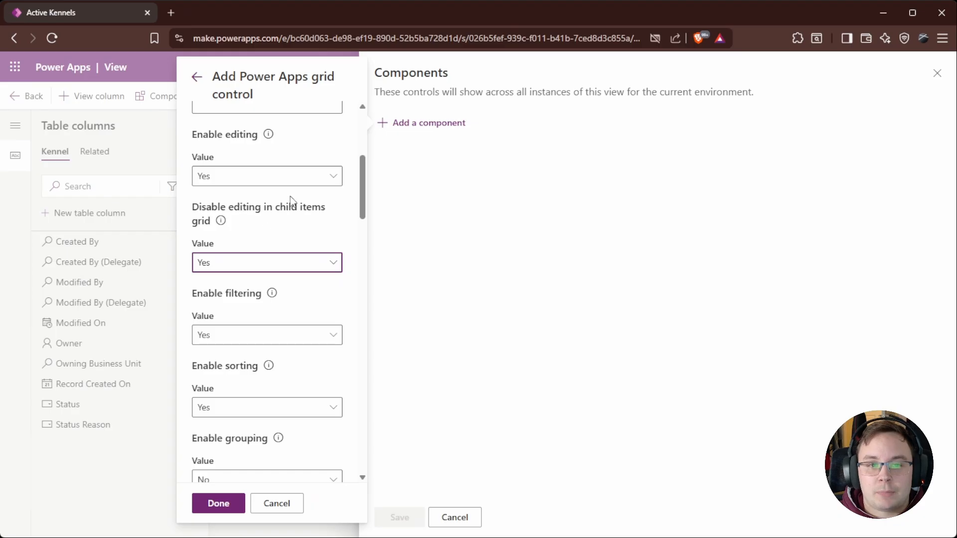
scroll(291, 203, "up", 4)
scroll(320, 241, "down", 4)
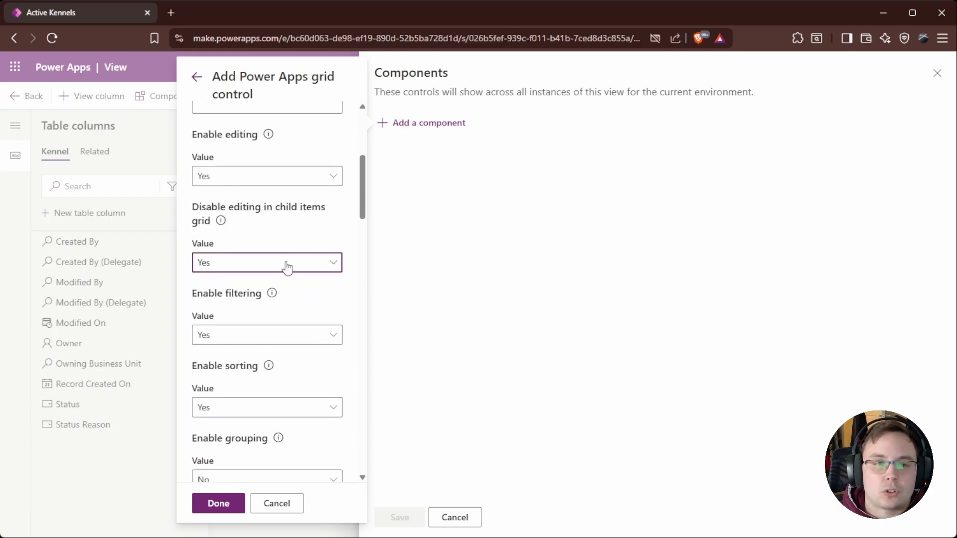
scroll(287, 267, "down", 3)
scroll(250, 186, "up", 2)
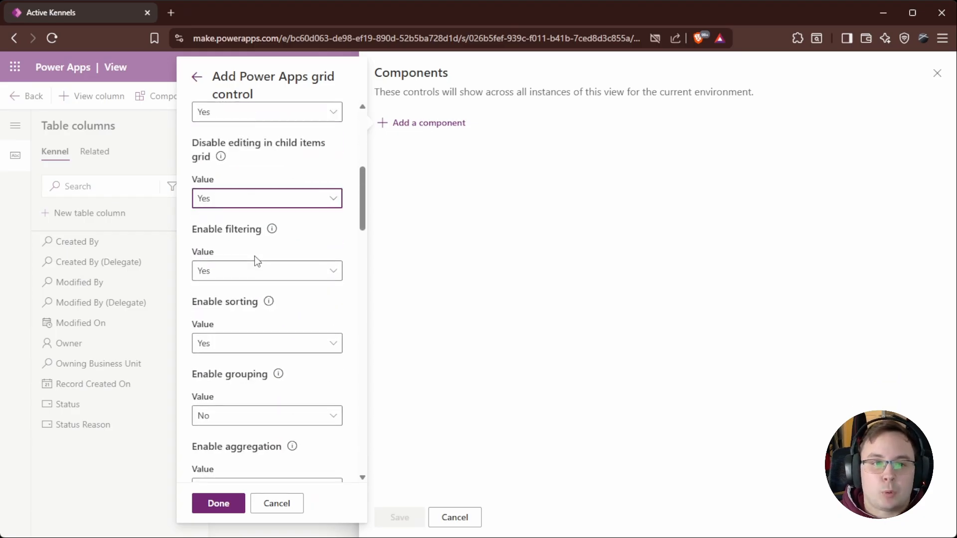
scroll(256, 260, "down", 3)
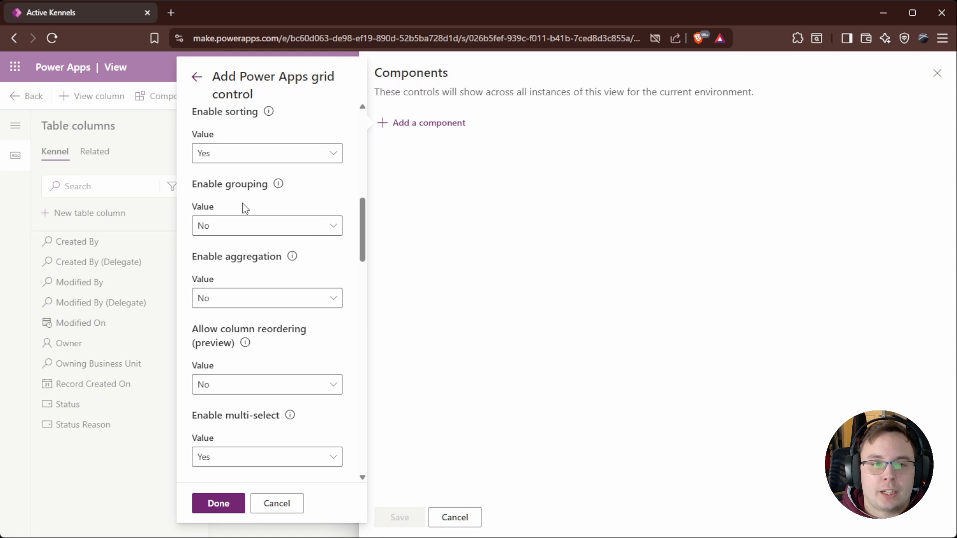
left_click(301, 232)
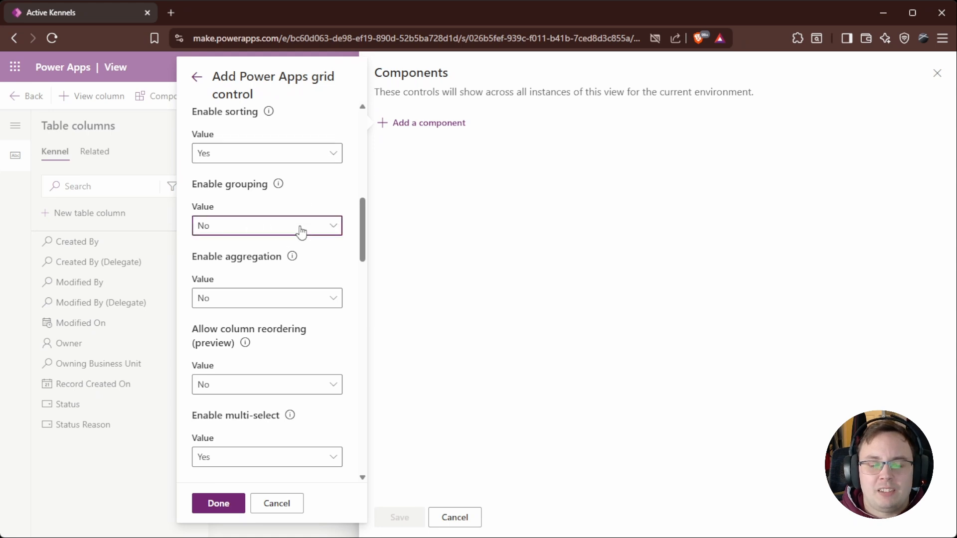
left_click(231, 248)
Step: Finish the grid control setup, save the view's components, and save and publish the Active Kennels view
scroll(247, 213, "down", 1)
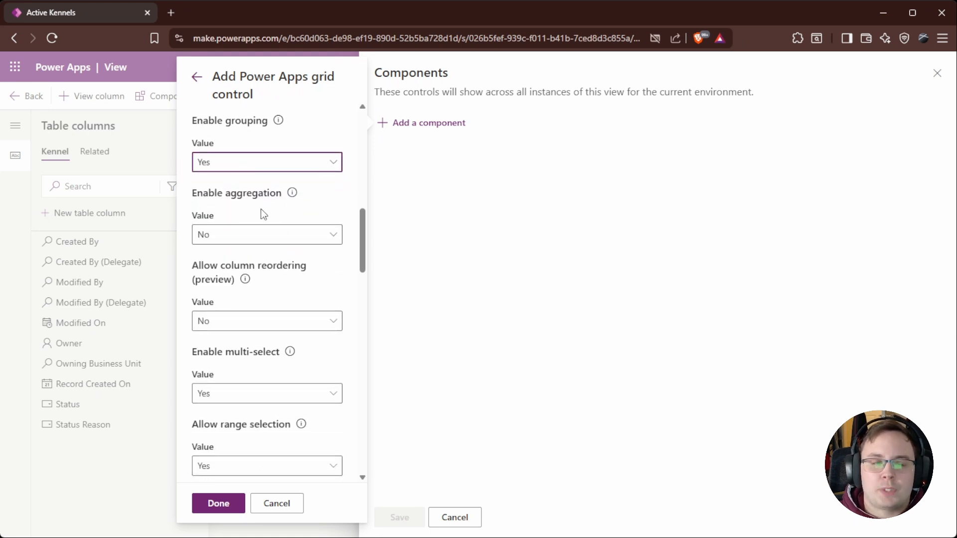
scroll(309, 210, "down", 1)
scroll(311, 230, "down", 1)
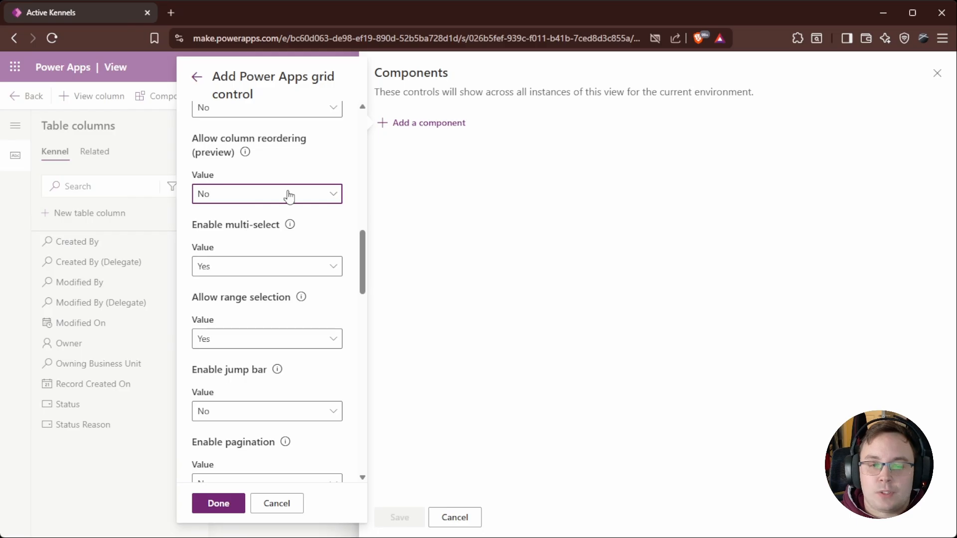
scroll(290, 202, "down", 1)
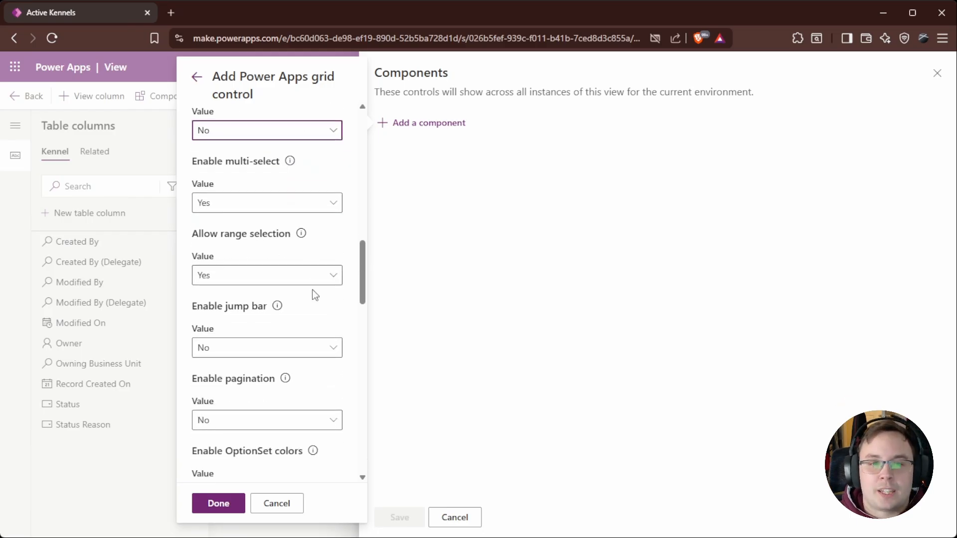
scroll(315, 294, "down", 1)
scroll(293, 234, "down", 1)
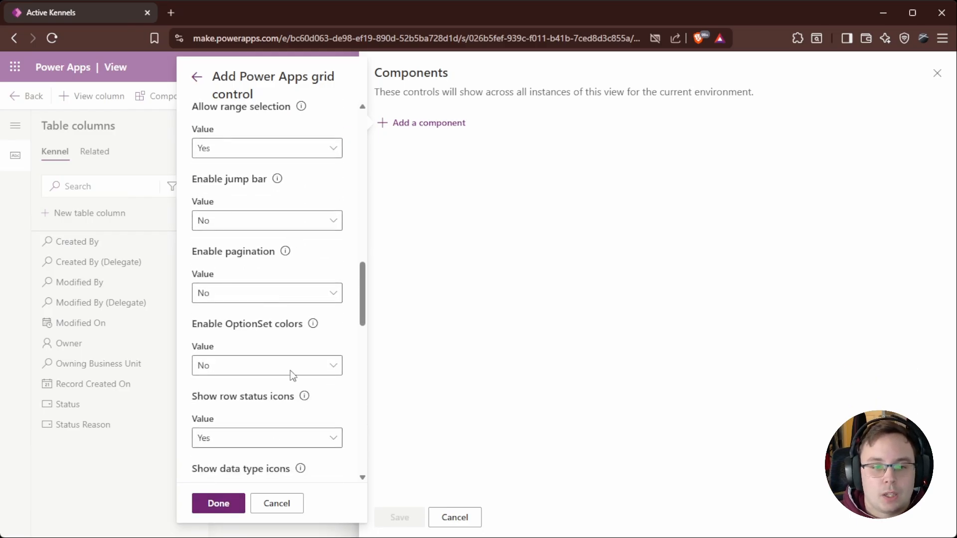
scroll(292, 375, "down", 6)
left_click(224, 507)
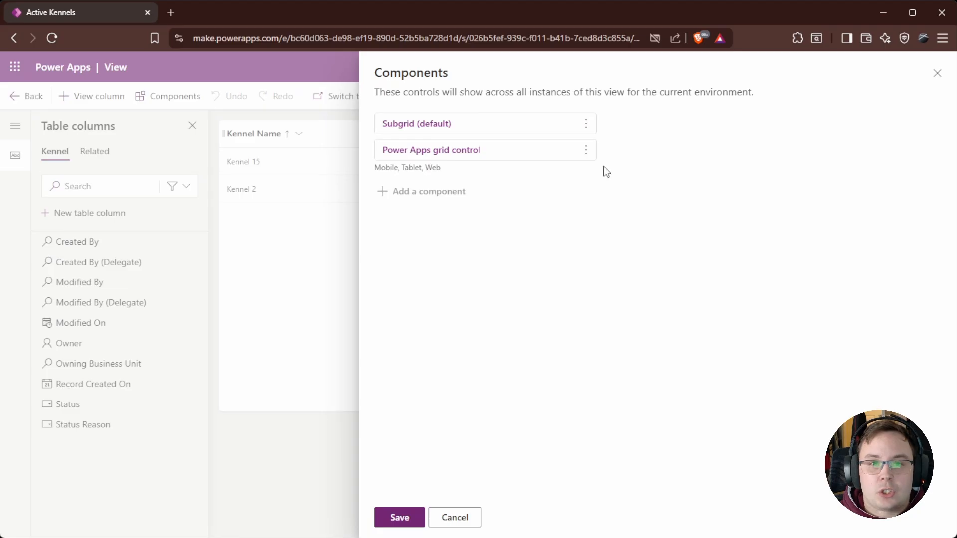
left_click(414, 518)
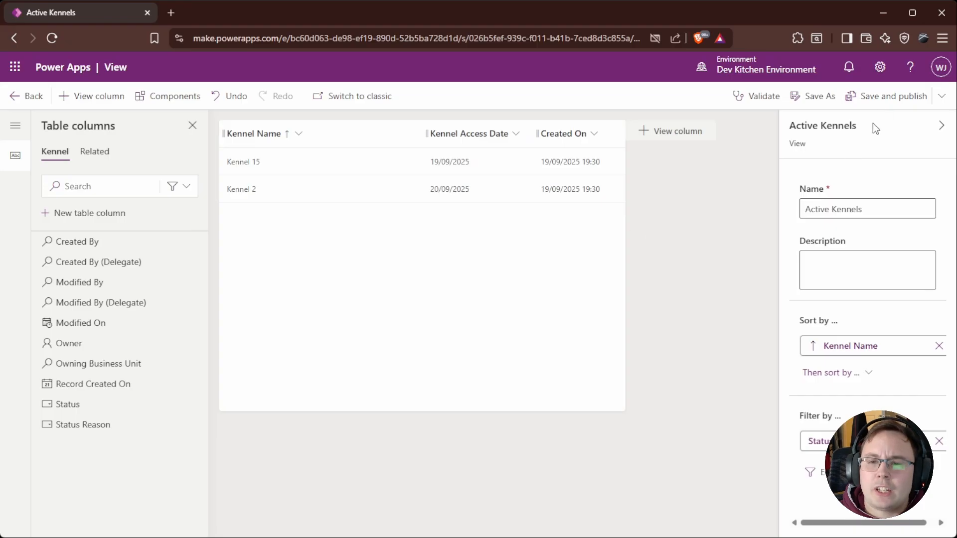
left_click(888, 100)
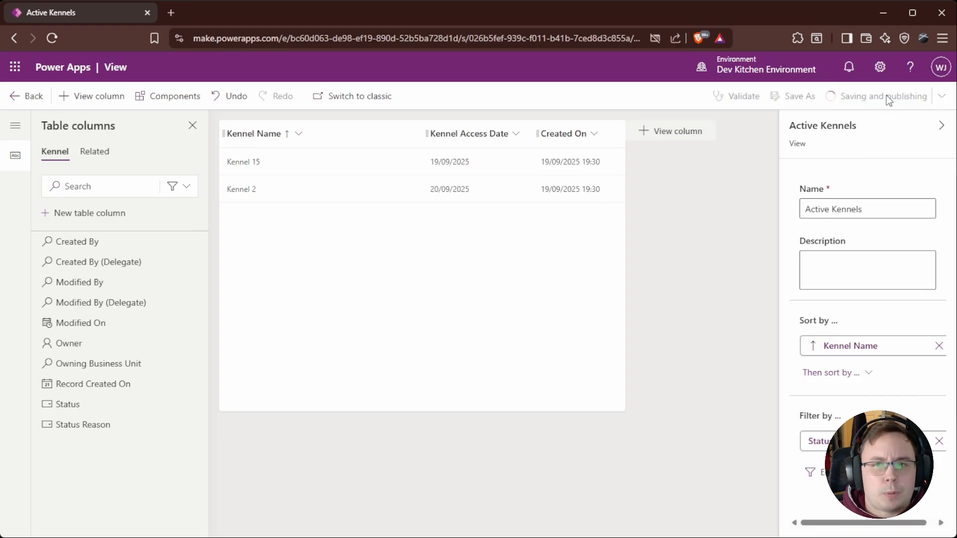
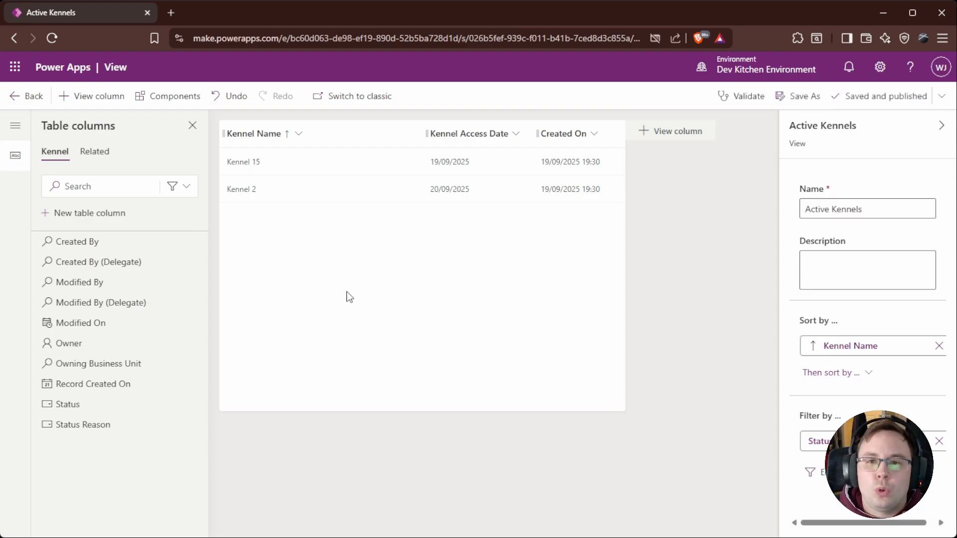
Step: Return to the app designer and preview the Kennels and Dogs pages, expanding Kennel 15 to show its nested dogs
left_click(28, 96)
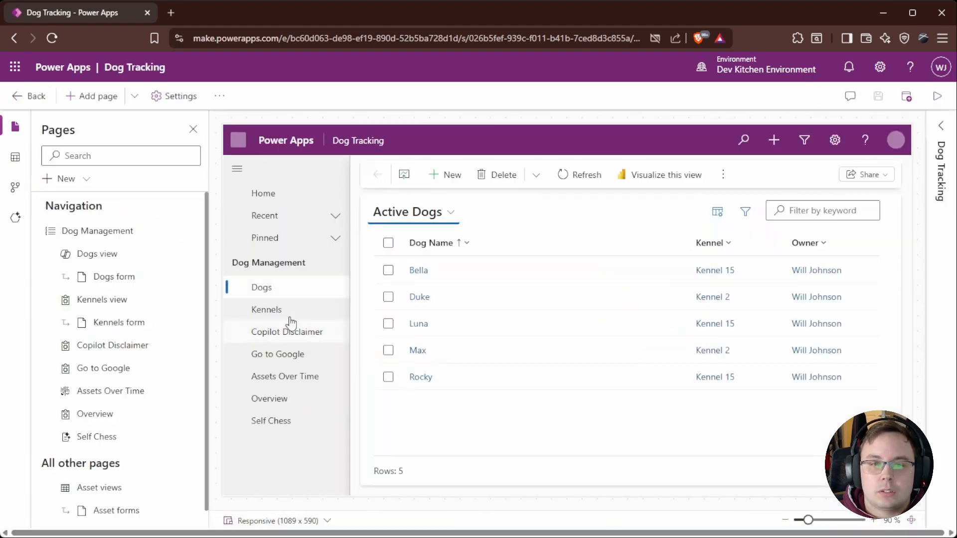
left_click(280, 319)
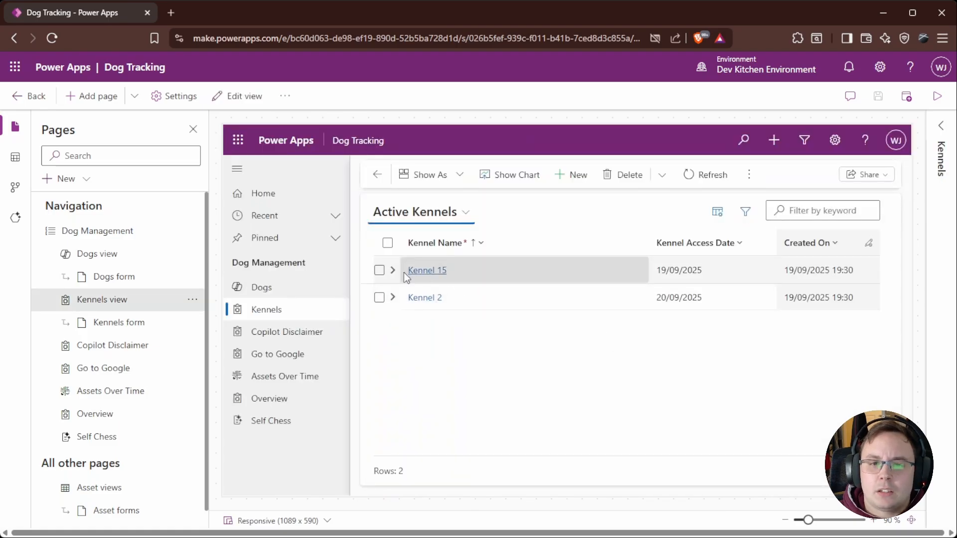
left_click(287, 293)
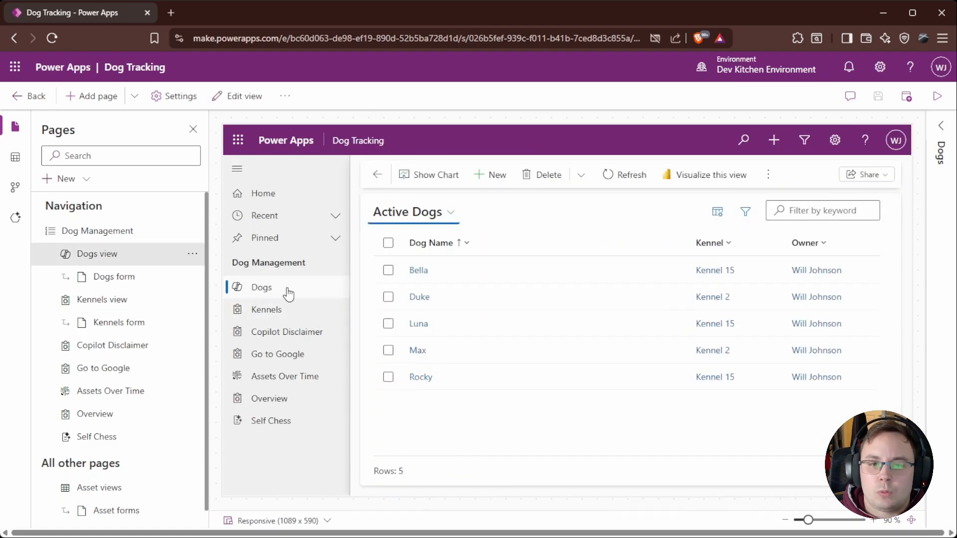
left_click(269, 312)
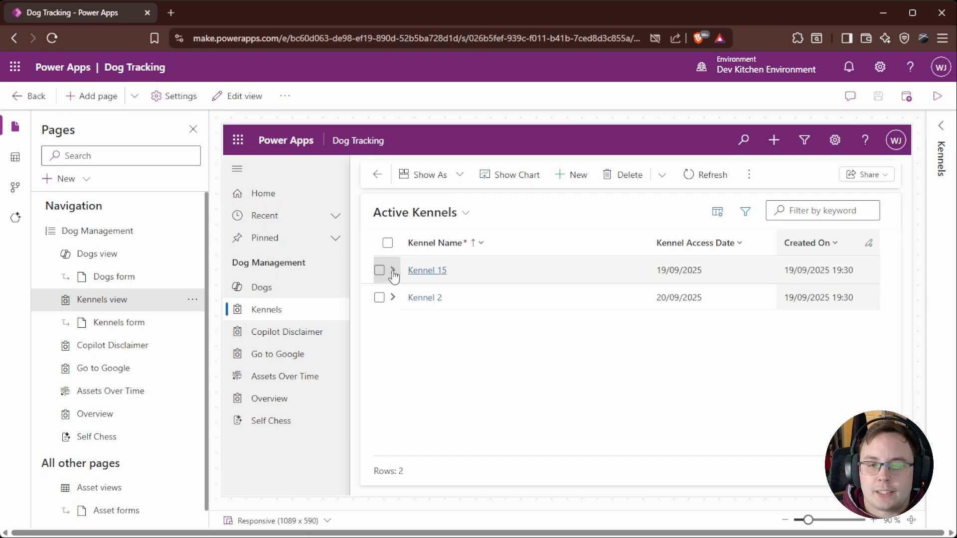
left_click(393, 271)
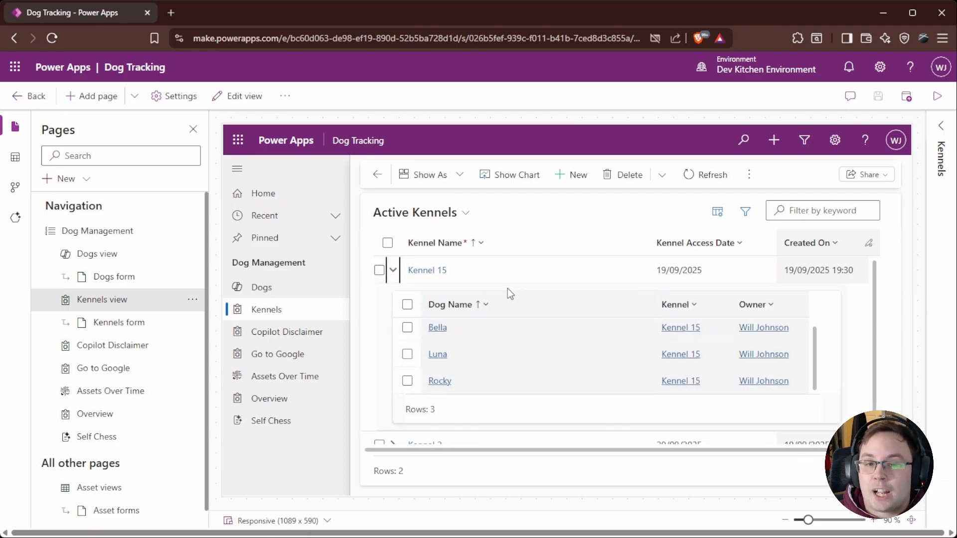
Step: Open the Bella dog record from the nested grid and go back to the expanded kennels list
left_click(495, 327)
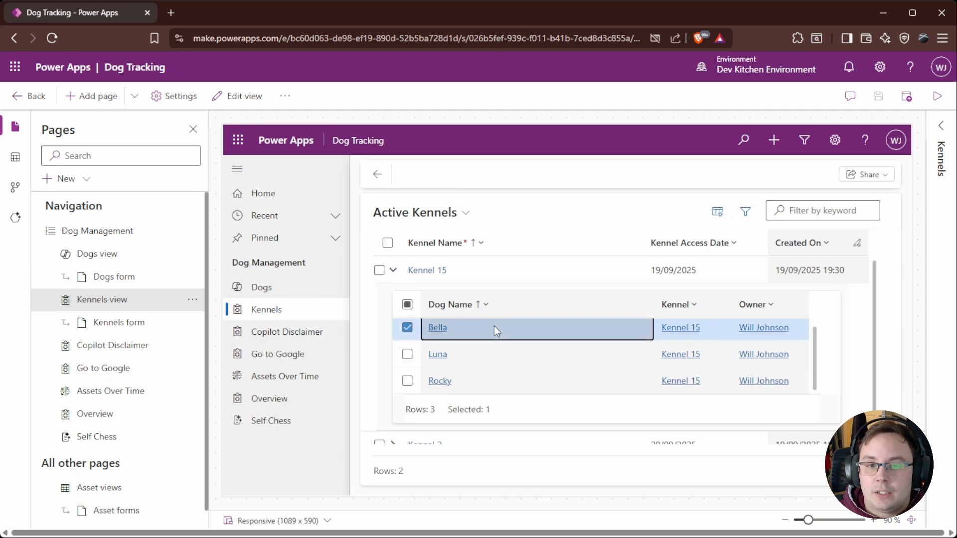
double_click(716, 329)
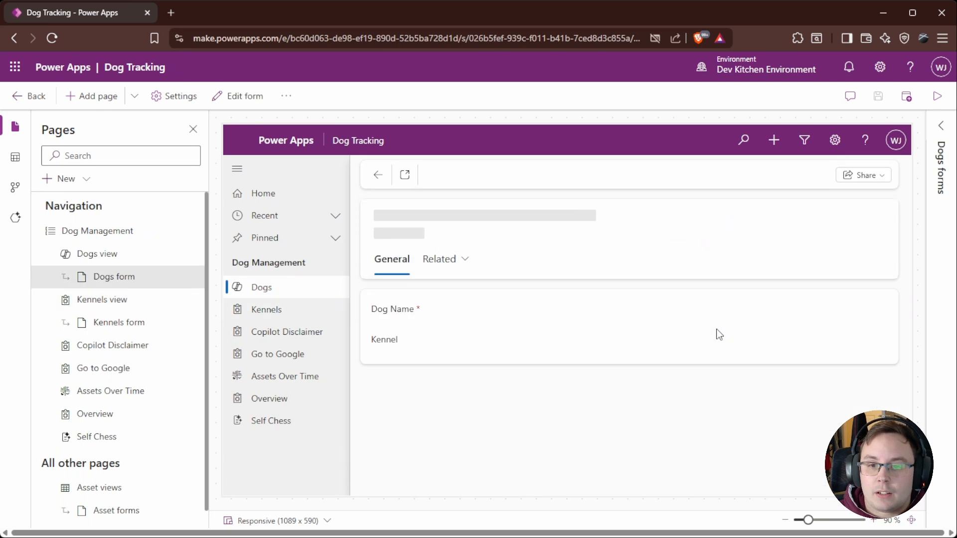
left_click(378, 175)
left_click(394, 270)
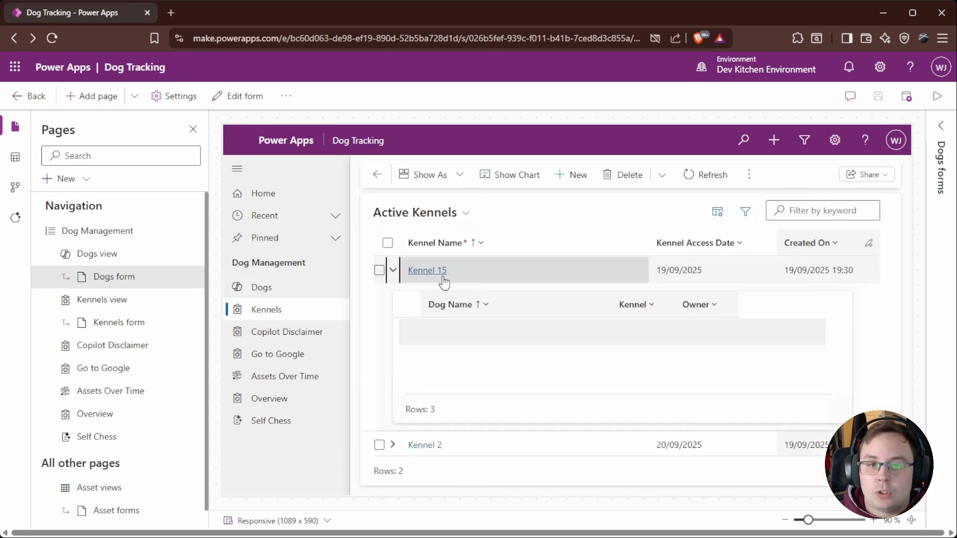
Step: Set Kennel 15's Kennel Access Date to 28/09/2025 directly in the editable grid
left_click(702, 274)
left_click(756, 271)
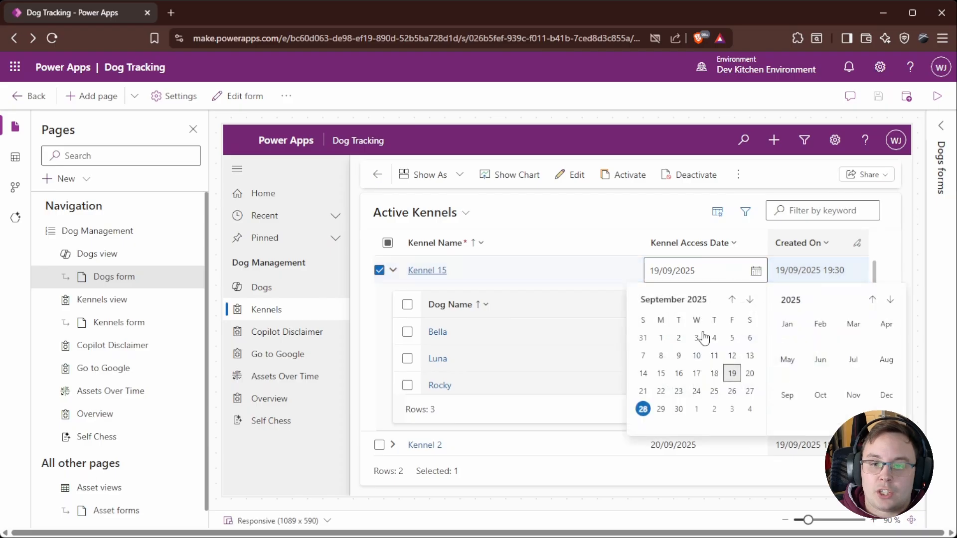
left_click(647, 410)
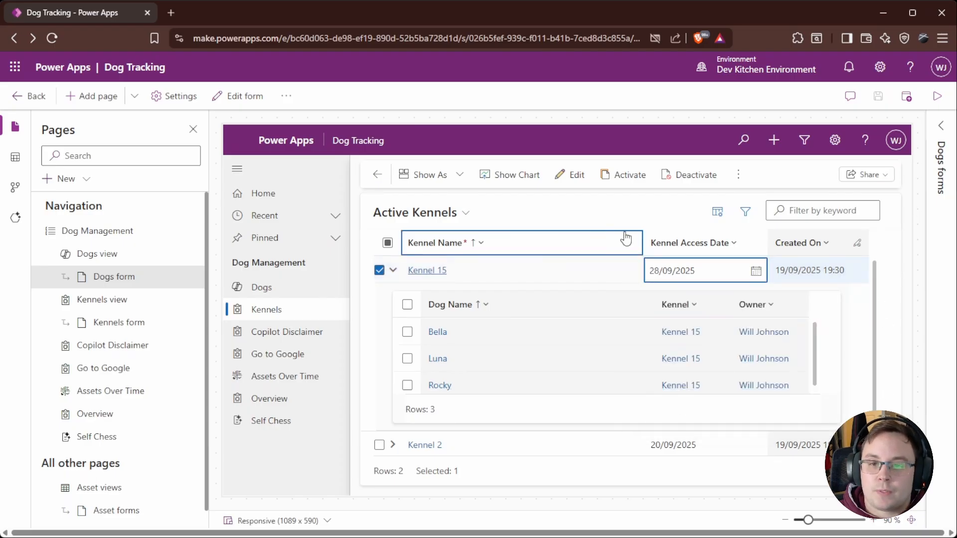
left_click(392, 270)
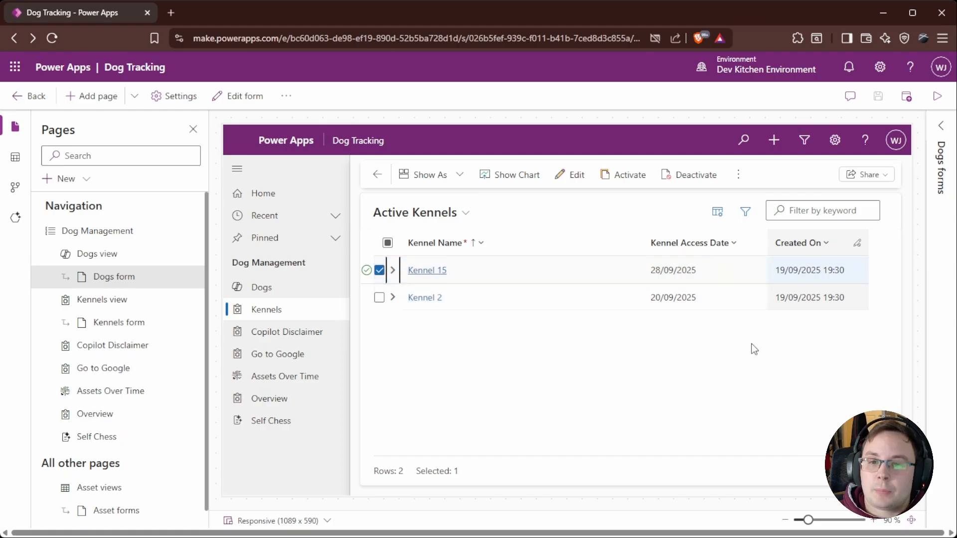
left_click(394, 271)
left_click(393, 272)
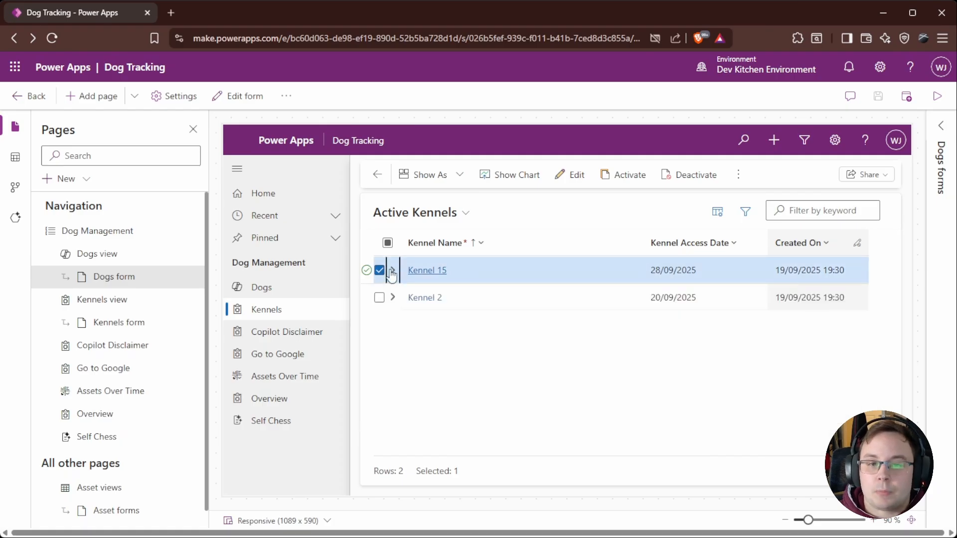
left_click(385, 272)
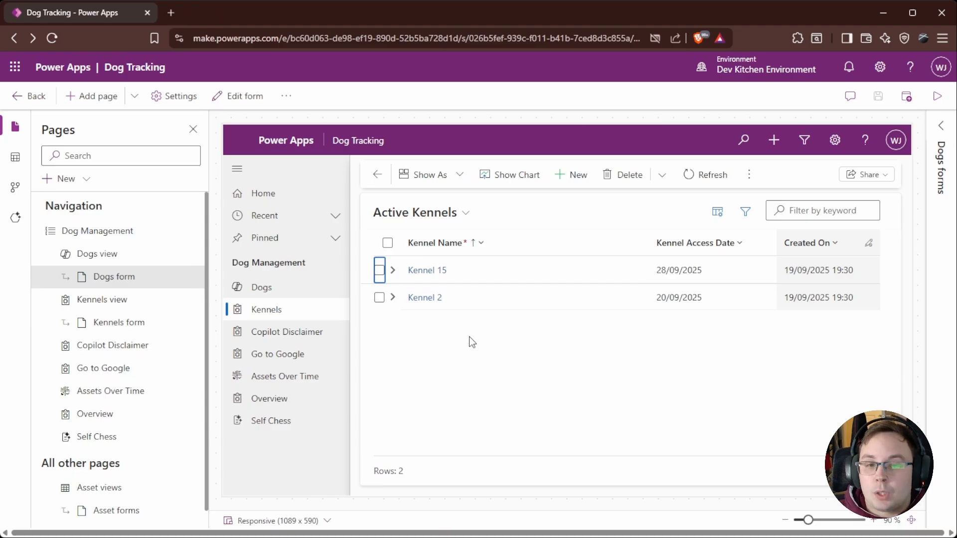
Step: Leave the app designer and open the CRM & Work Management Solution by searching the solutions for CRM
left_click(18, 97)
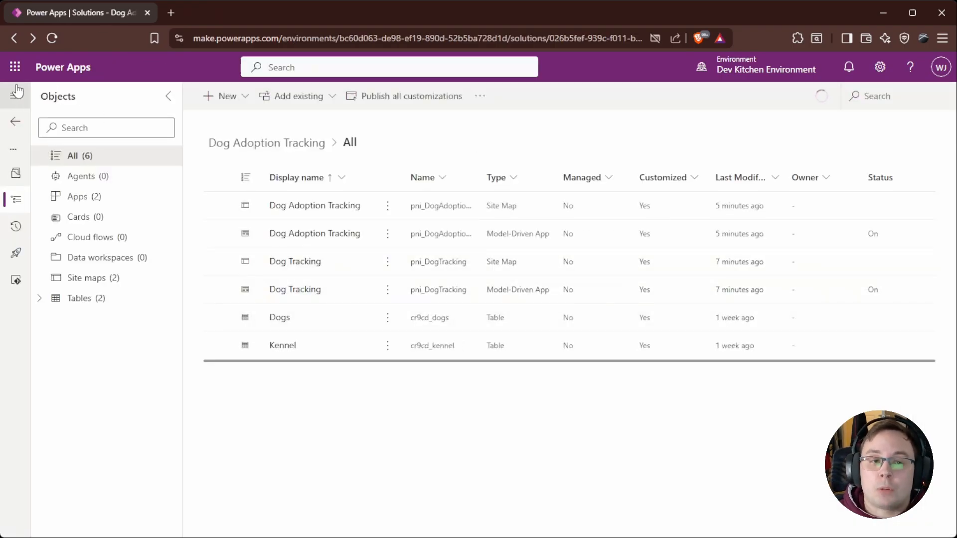
left_click(16, 125)
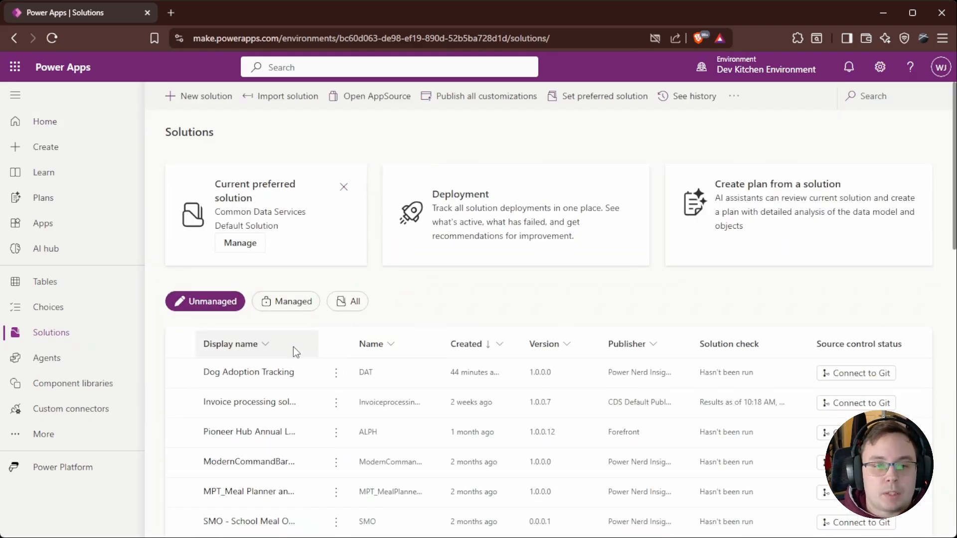
scroll(314, 474, "down", 2)
scroll(314, 474, "down", 2)
left_click(886, 100)
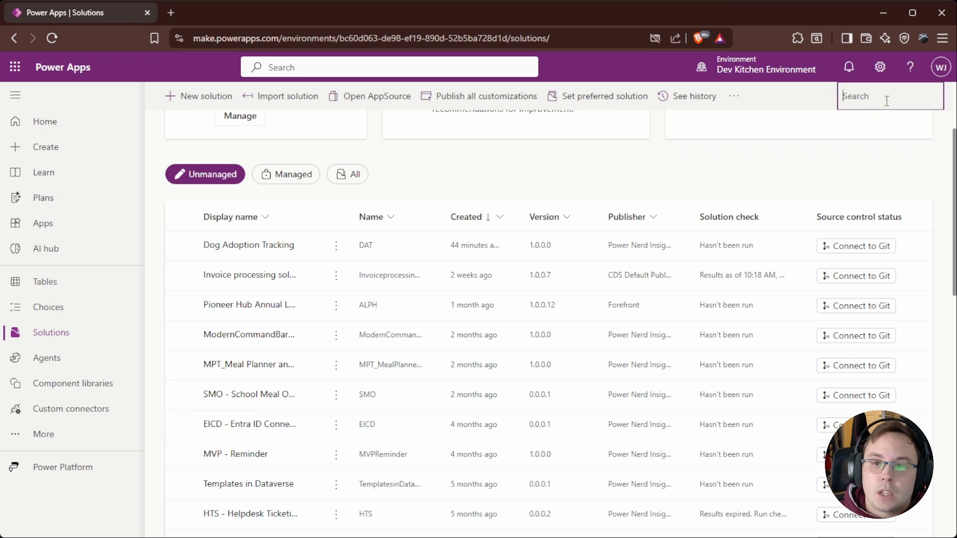
key("Escape")
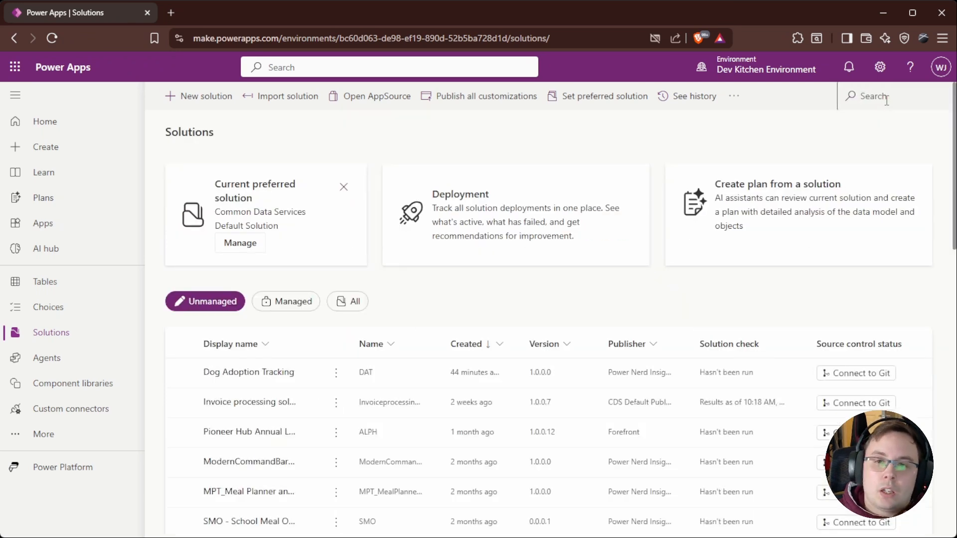
left_click(886, 99)
type("CRM")
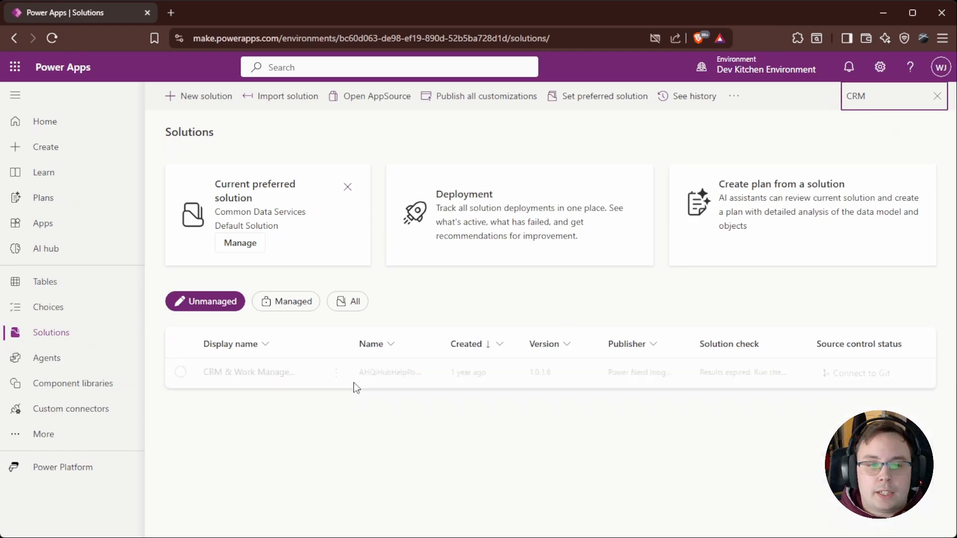
left_click(256, 375)
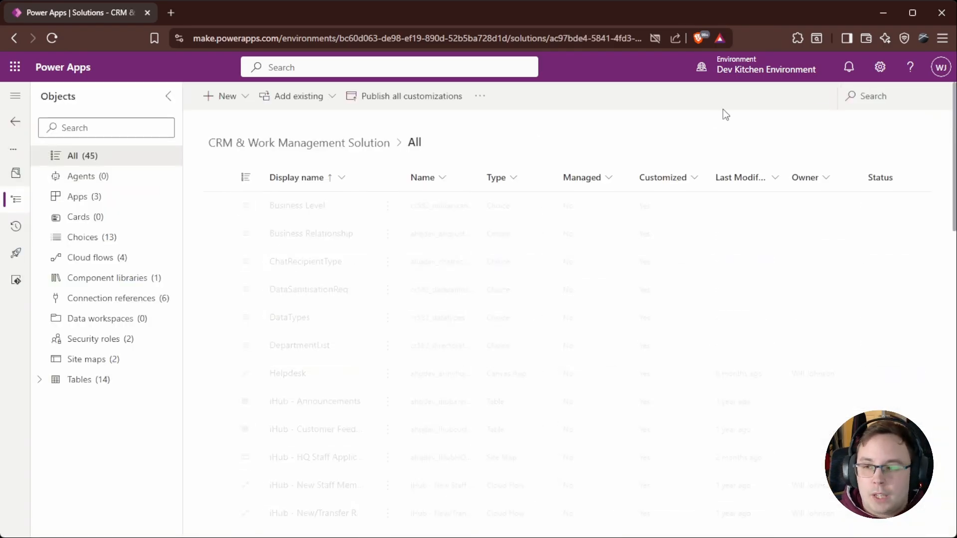
Step: Play the Ticketing System Staff Application from the solution's apps list
left_click(95, 195)
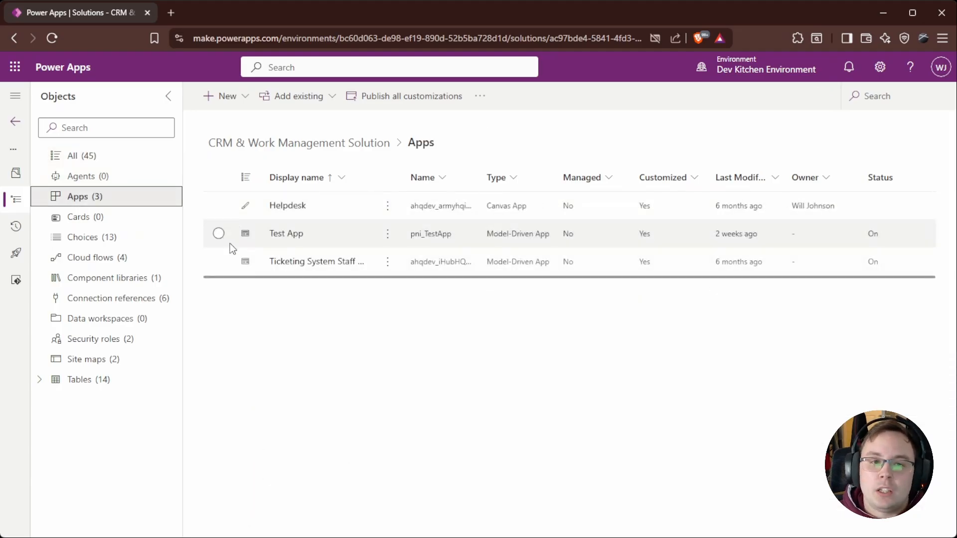
left_click(218, 261)
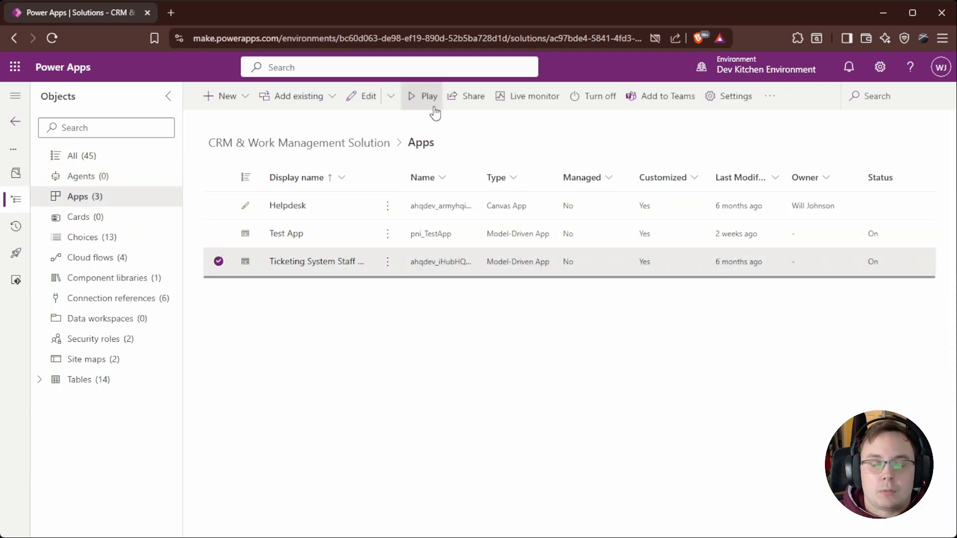
left_click(427, 109)
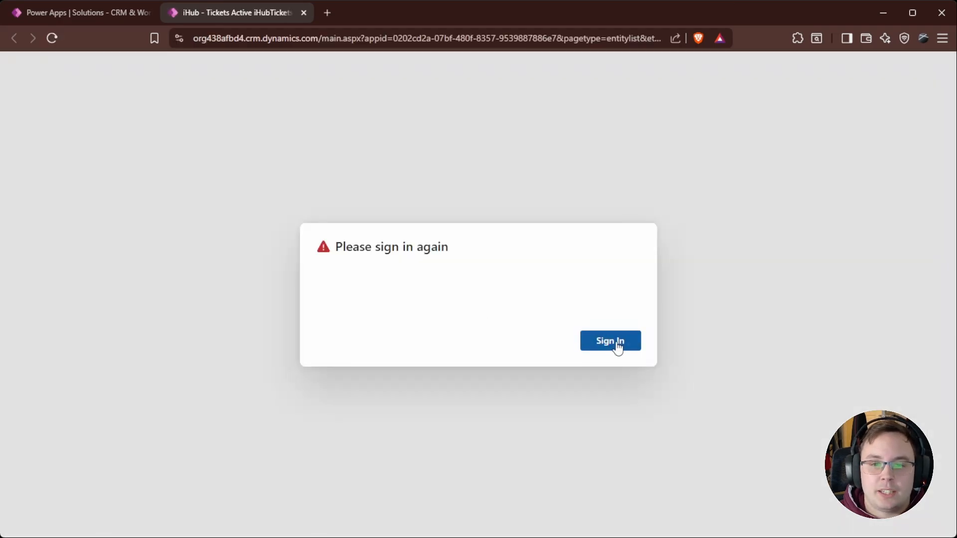
left_click(616, 344)
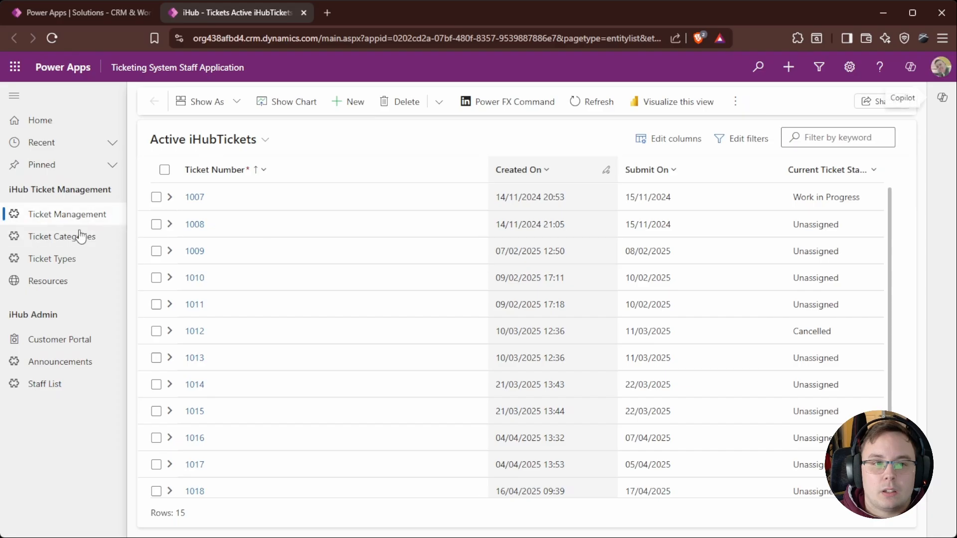
Step: Browse the app's ticket management pages and return to the Active iHubTickets view
left_click(79, 236)
left_click(60, 215)
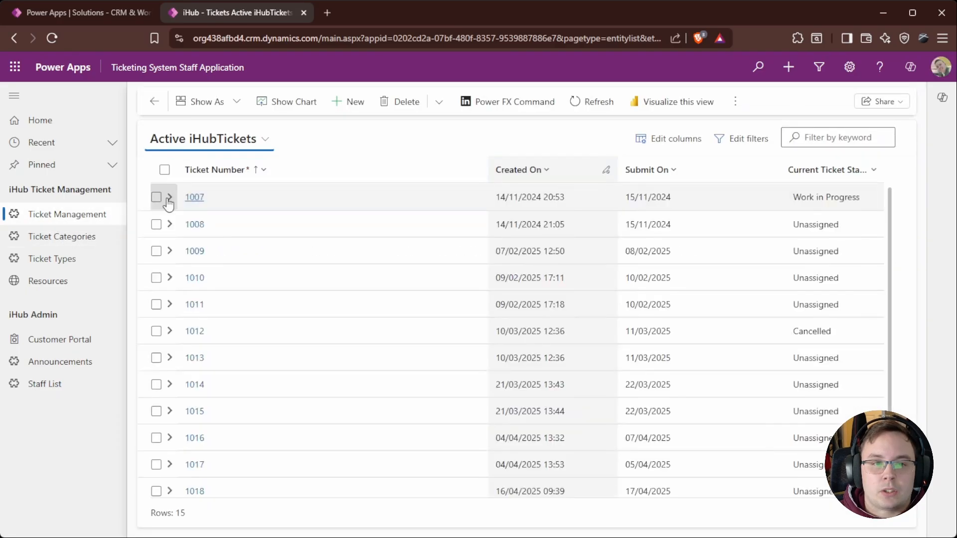
left_click(170, 197)
left_click(170, 198)
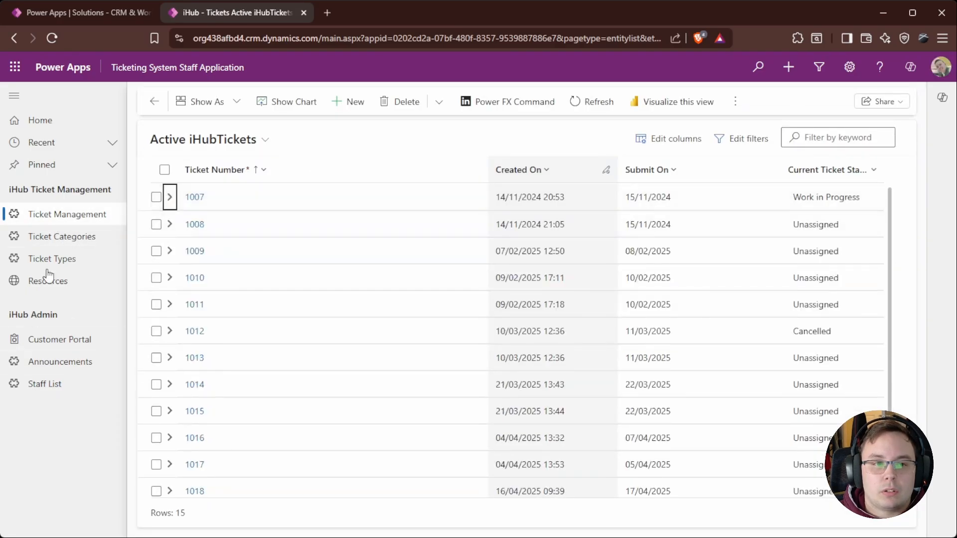
left_click(64, 258)
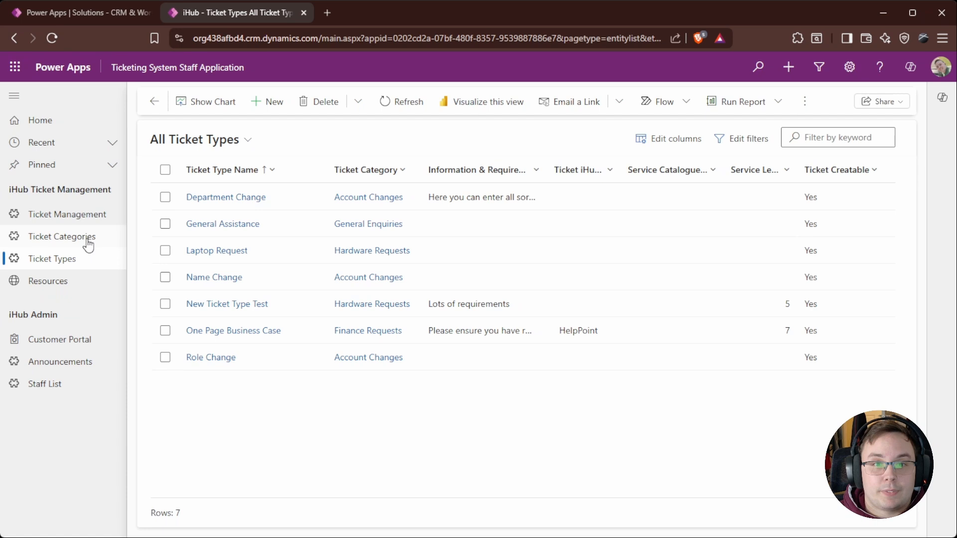
left_click(88, 241)
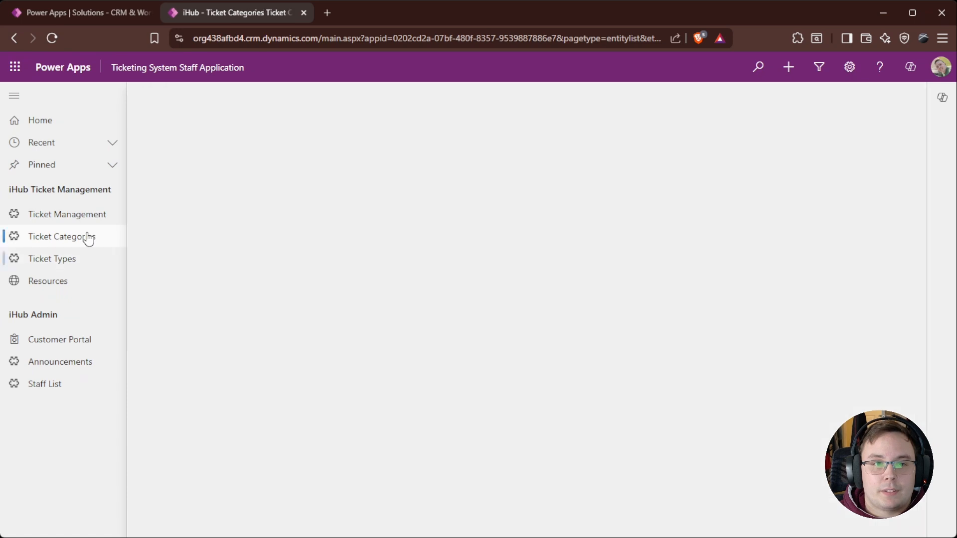
left_click(95, 232)
left_click(96, 220)
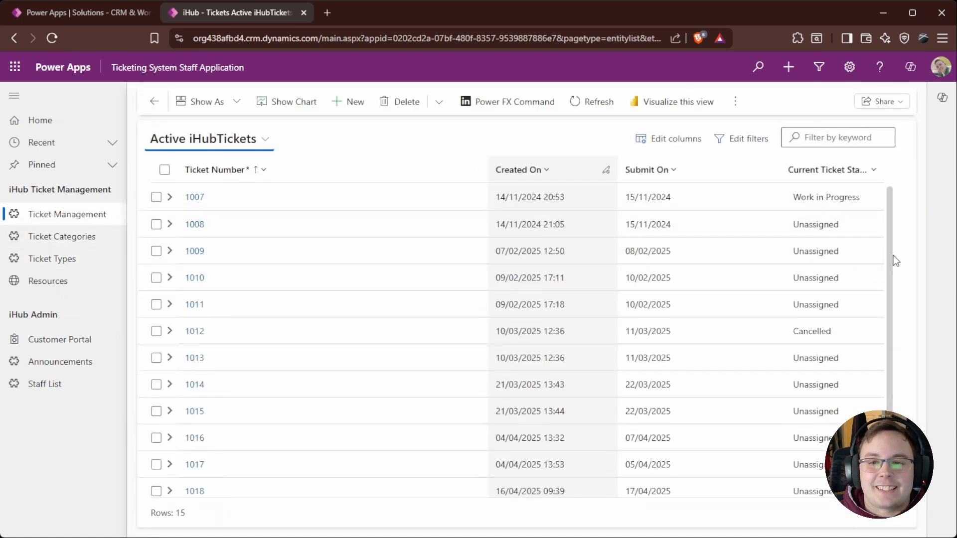
Step: Show the tickets view as Power Apps grid control and open ticket 1007's status choices inline
left_click(228, 106)
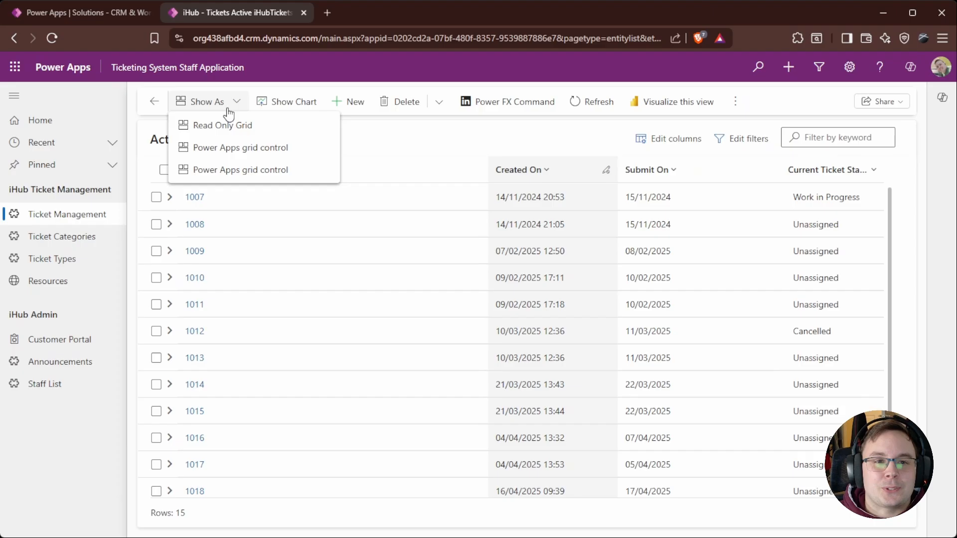
left_click(267, 148)
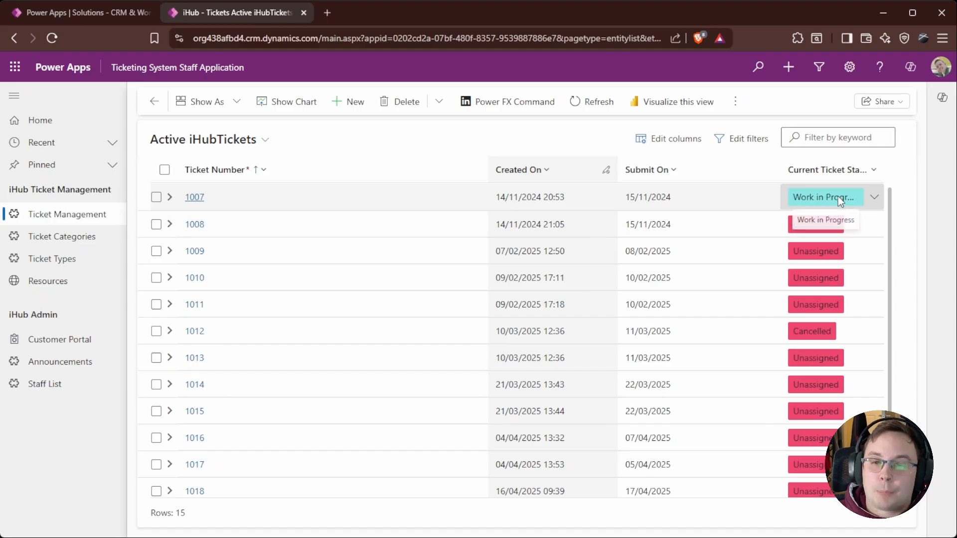
left_click(873, 199)
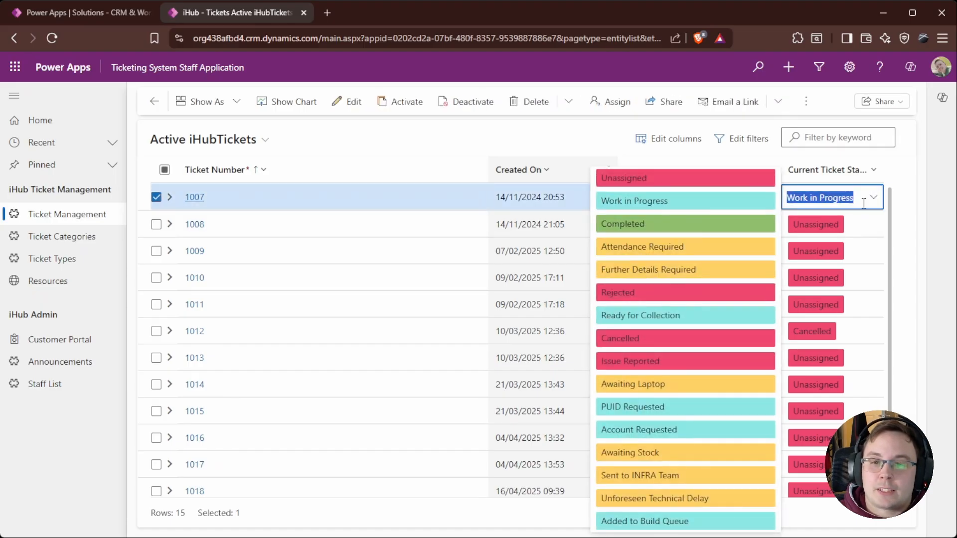
left_click(906, 180)
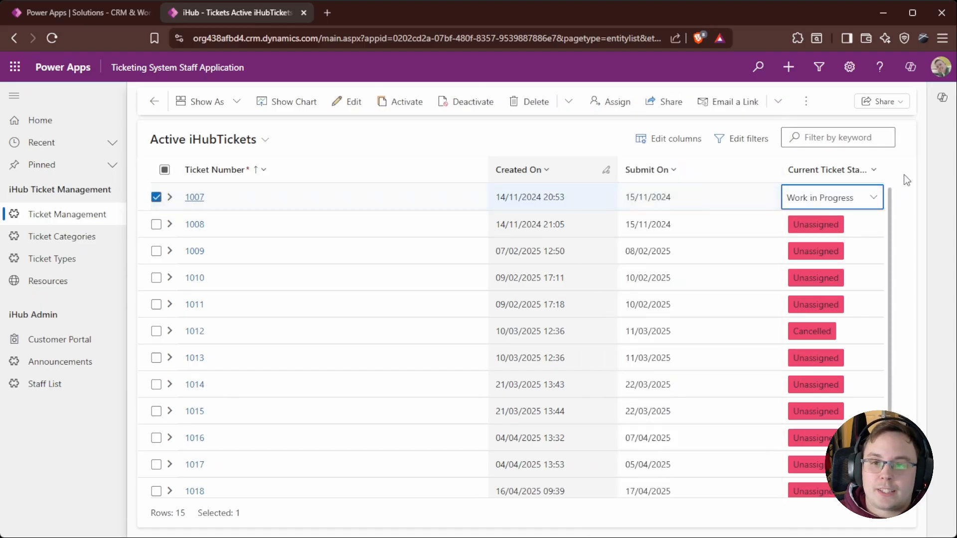
left_click(686, 168)
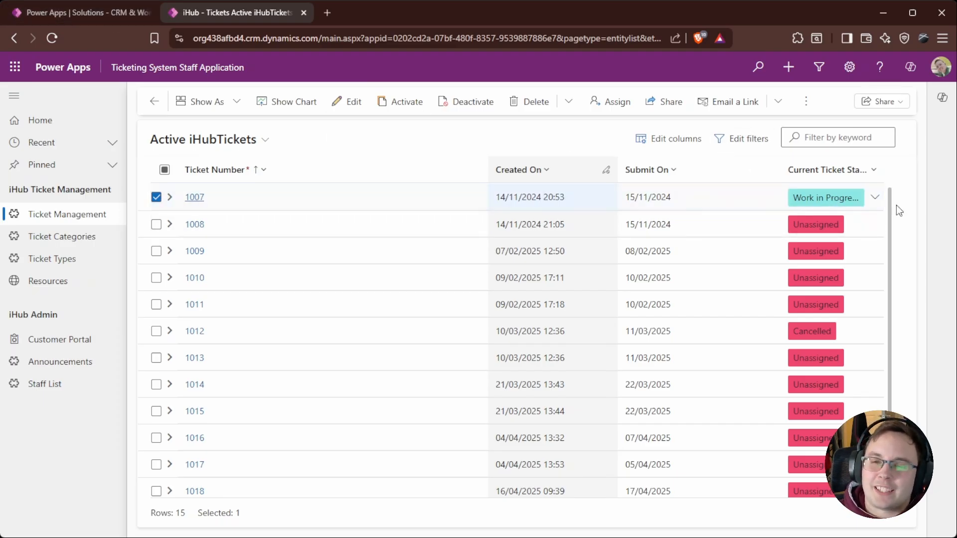
Step: Expand ticket 1007 to show its nested question rows
scroll(832, 234, "down", 2)
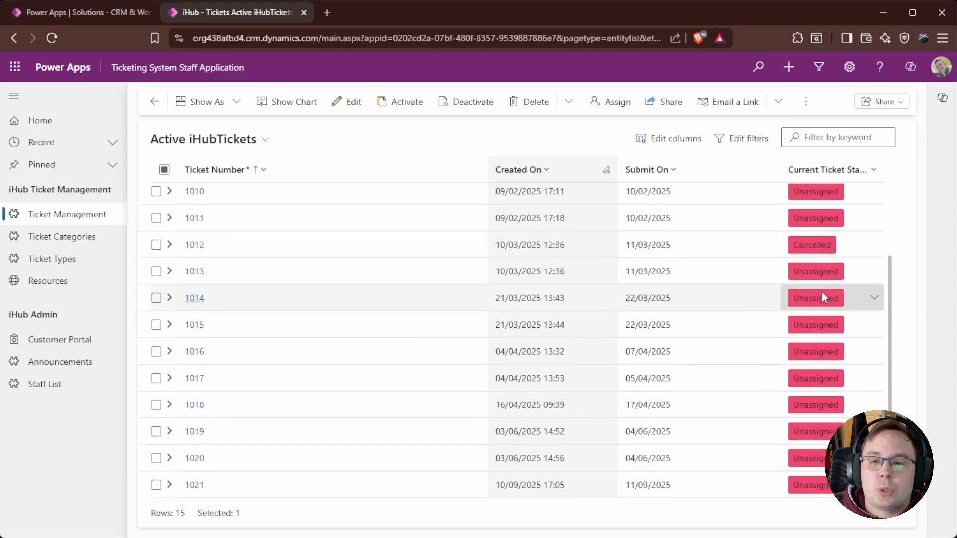
scroll(842, 224, "up", 2)
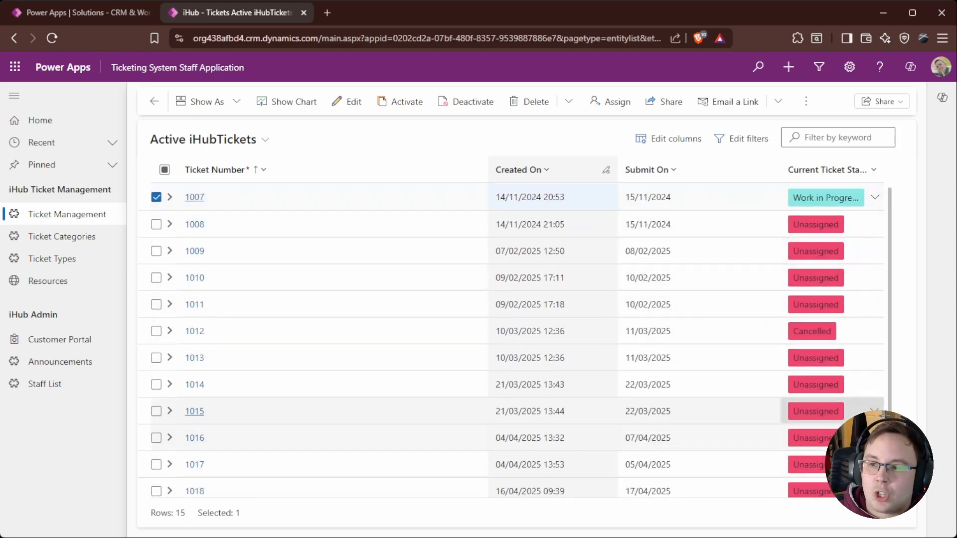
left_click(170, 198)
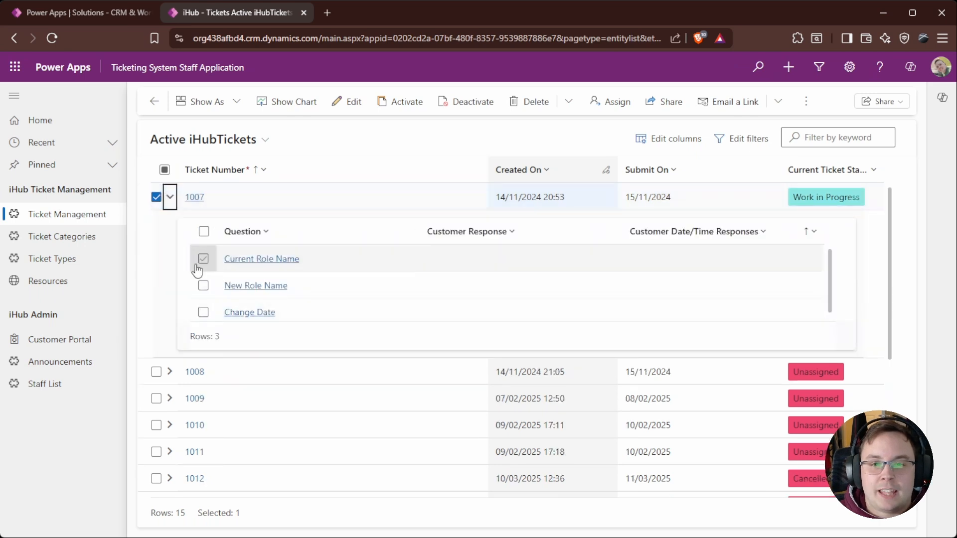
Step: Open the Current Role Name question response from ticket 1007's nested grid, then navigate back
left_click(530, 257)
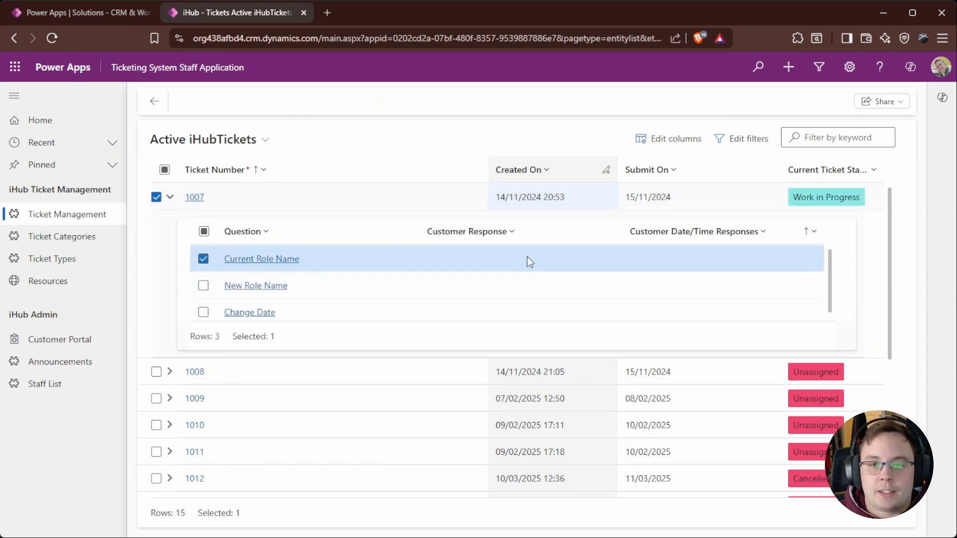
double_click(525, 257)
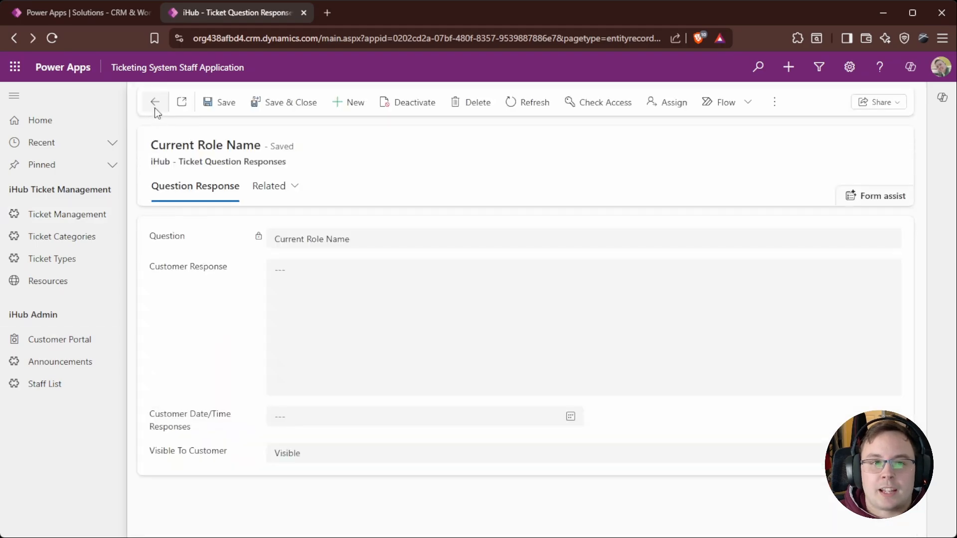
left_click(155, 104)
left_click(151, 102)
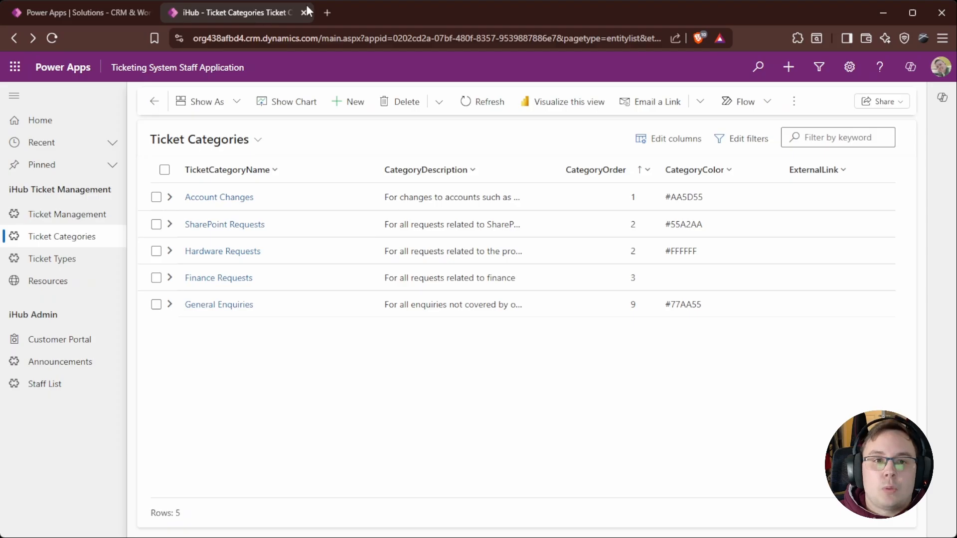
Step: Return to the maker portal and open the Dog Tracking app from the Dog Adoption Tracking solution for editing
left_click(304, 13)
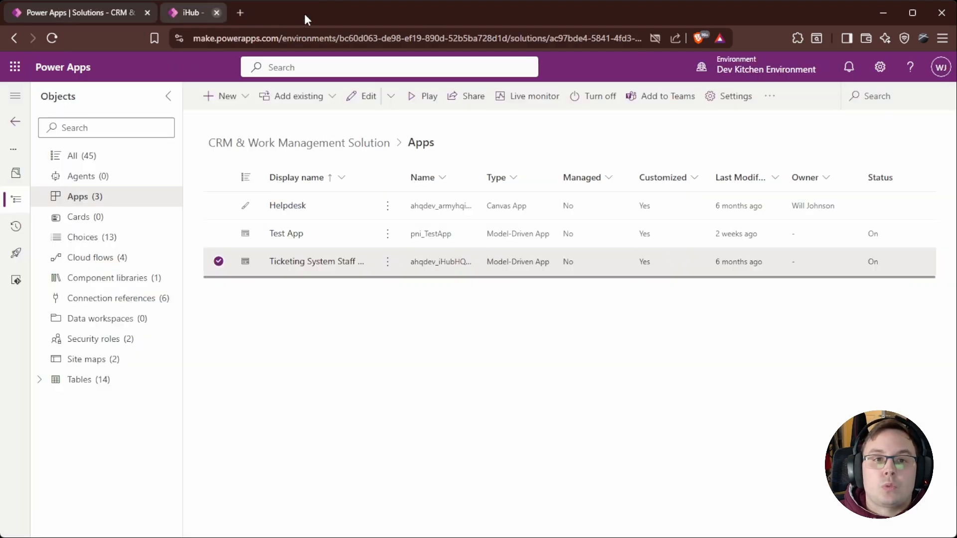
left_click(18, 126)
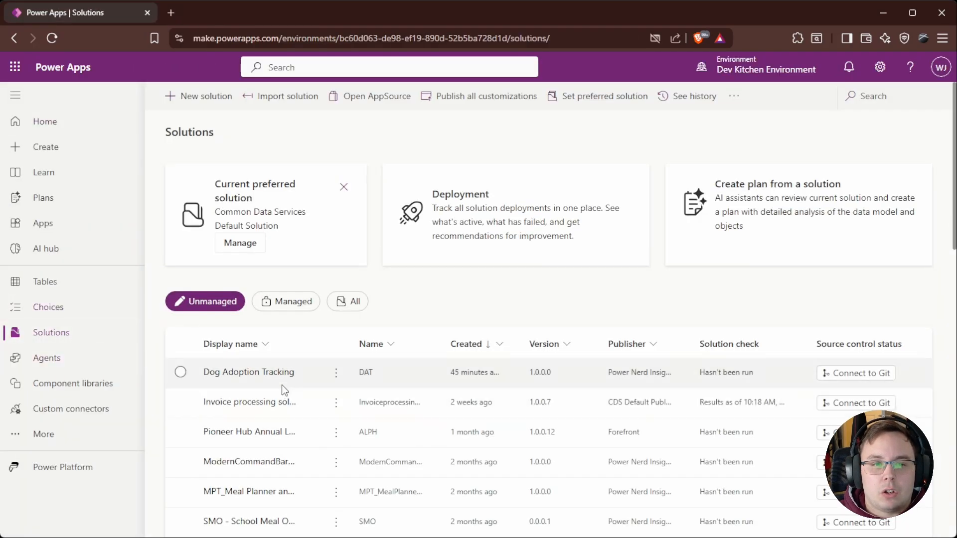
left_click(249, 374)
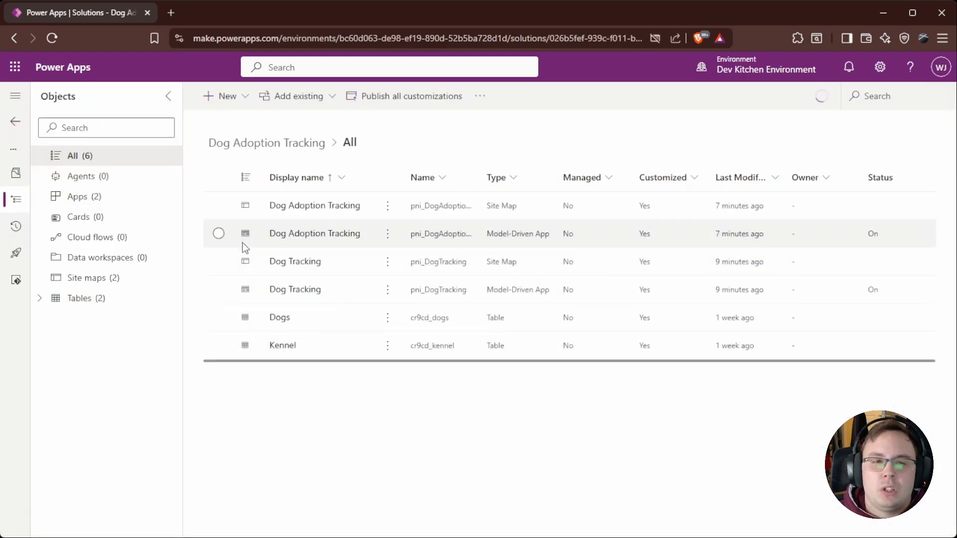
left_click(219, 289)
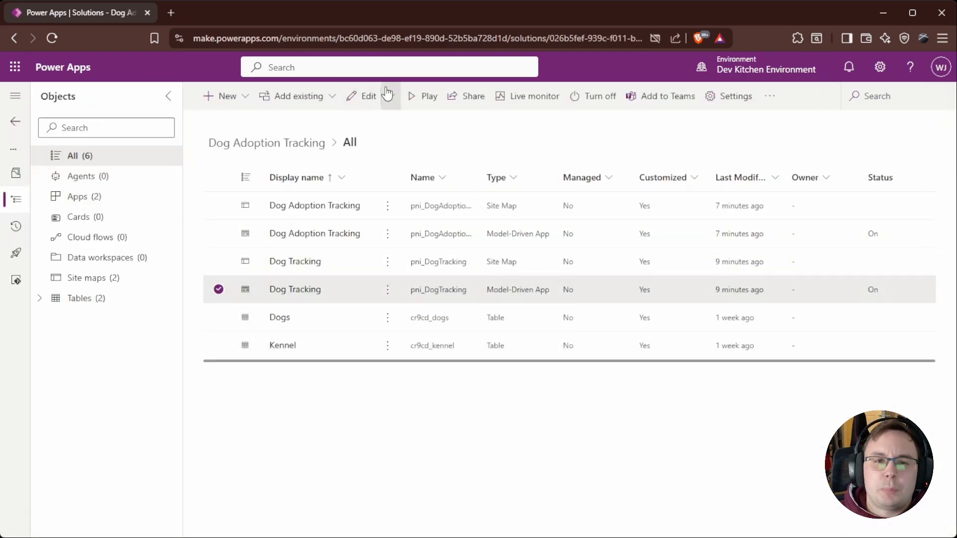
left_click(369, 107)
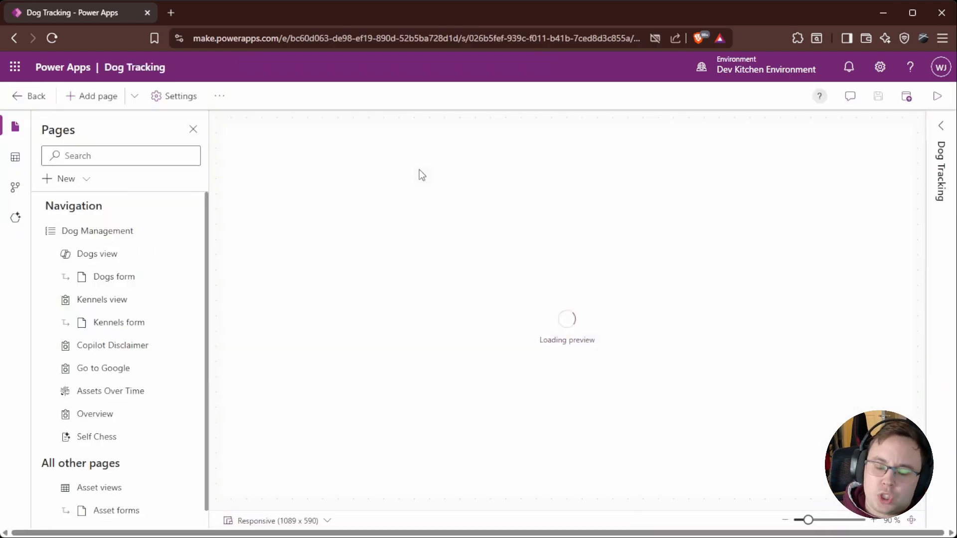
Step: Preview the Dogs form and the Kennels form, then open the Kennels form in the form designer
left_click(120, 278)
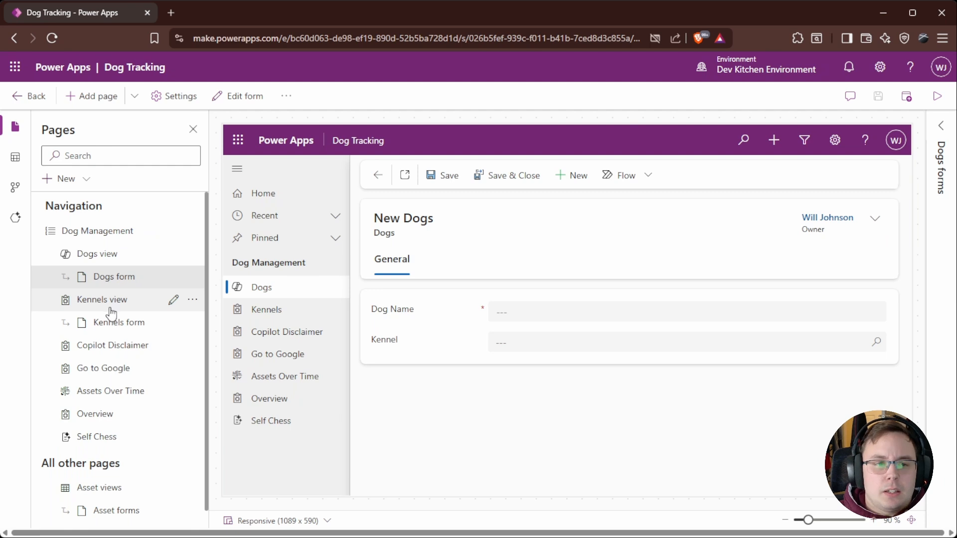
left_click(119, 323)
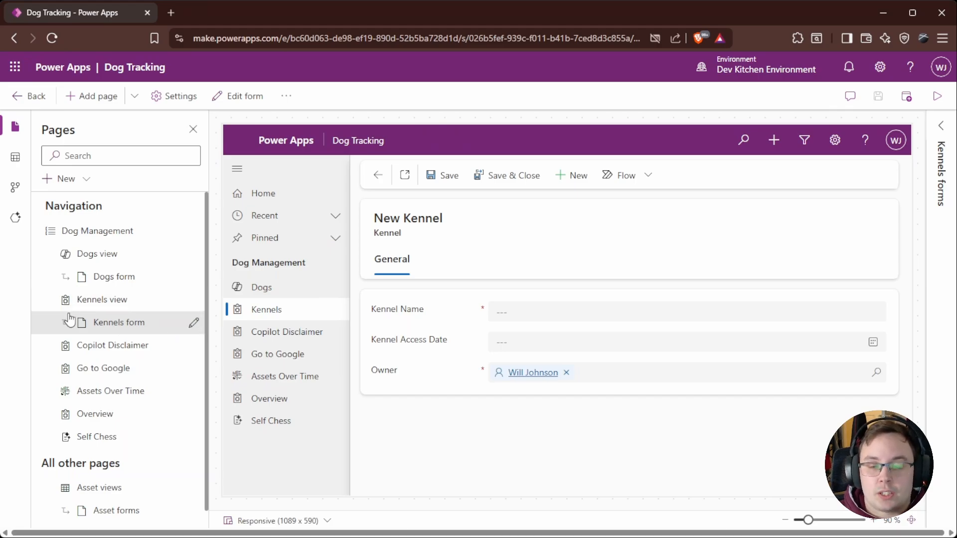
left_click(194, 324)
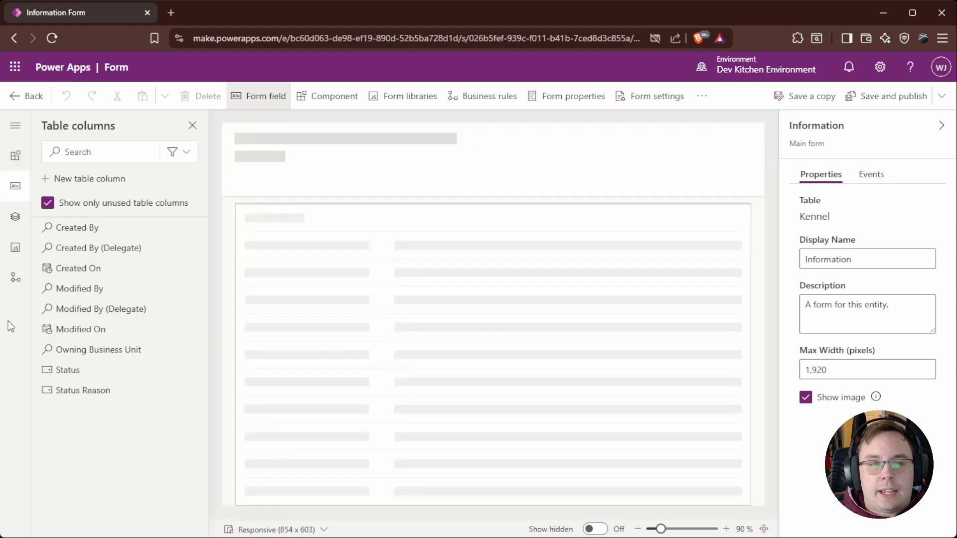
Step: Add a 1-column tab to the Kennel form and label it Dogs
left_click(17, 157)
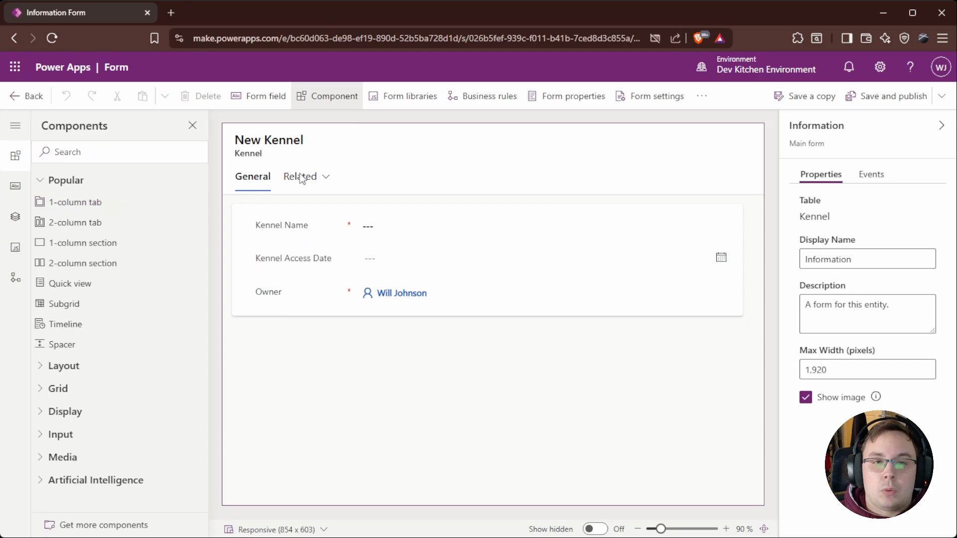
mouse_move(86, 197)
left_mouse_down()
mouse_move(264, 178)
mouse_move(286, 189)
left_mouse_up()
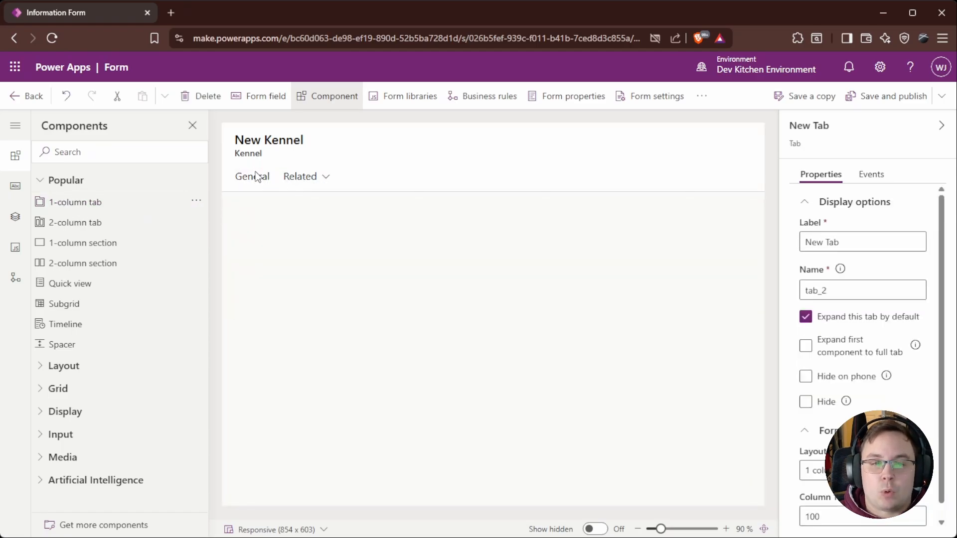
left_click(314, 180)
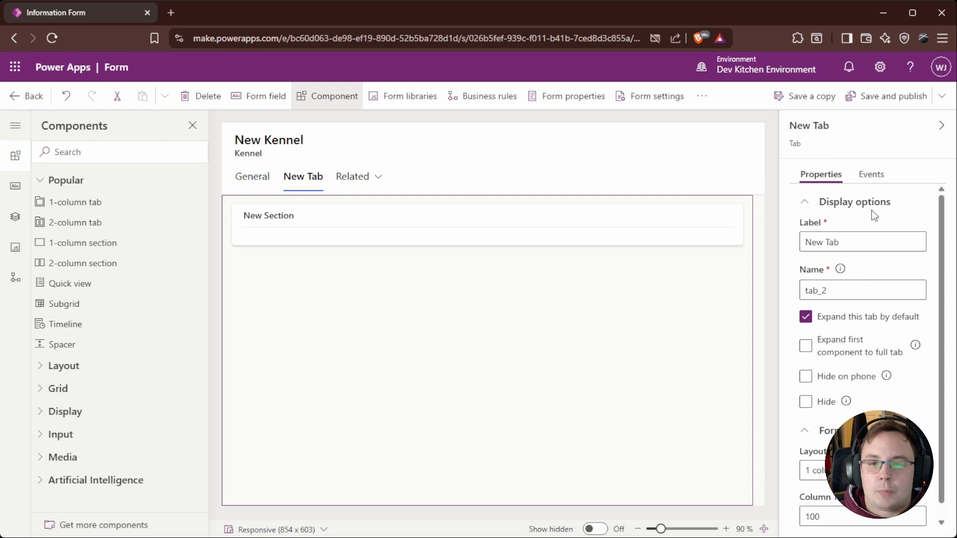
left_click(875, 244)
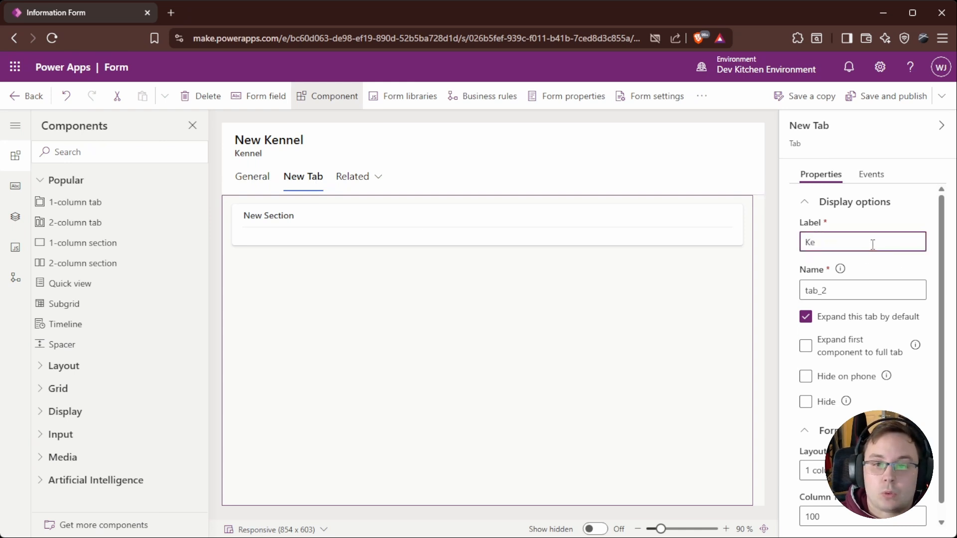
left_click(916, 215)
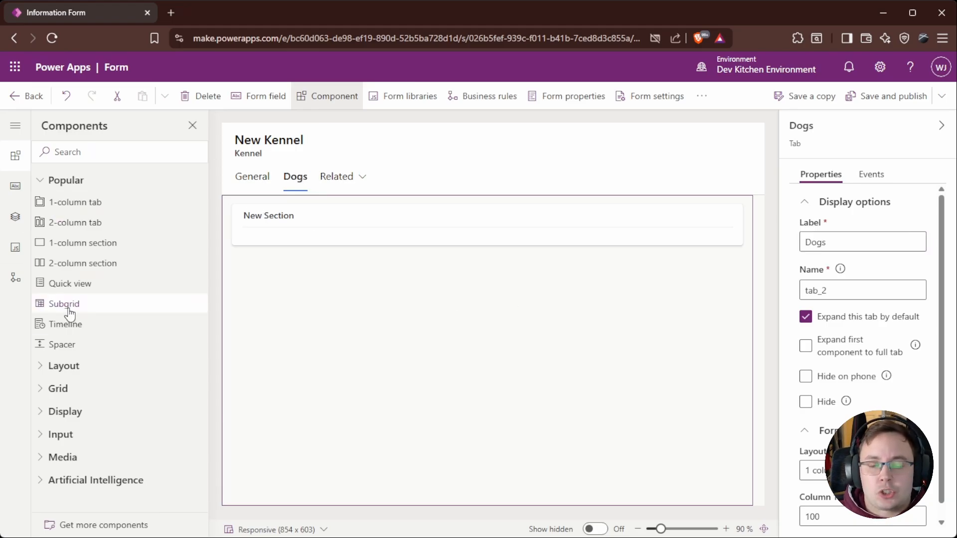
Step: Insert a subgrid into the Dogs tab's section showing related Dogs (Kennel) records
left_click_drag(70, 312, 285, 241)
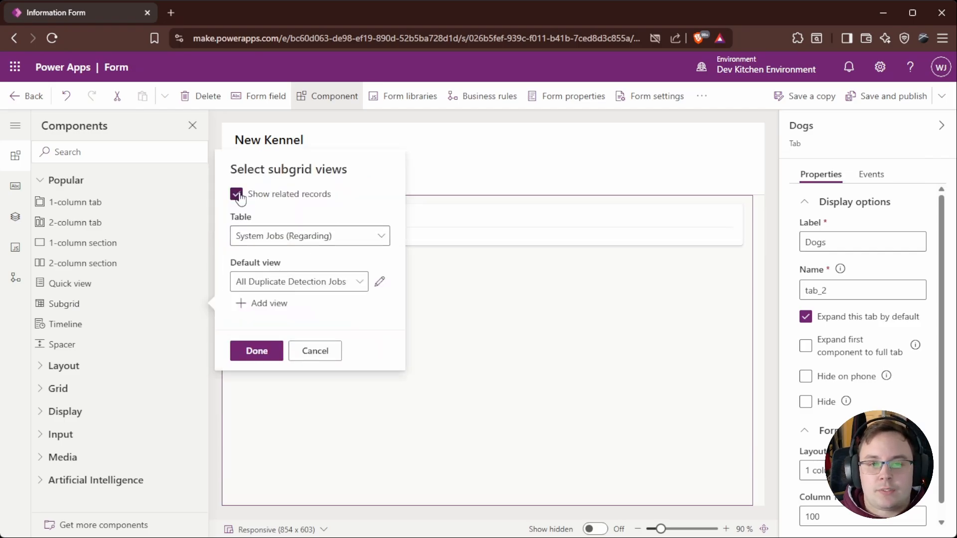
left_click(380, 237)
left_click(272, 283)
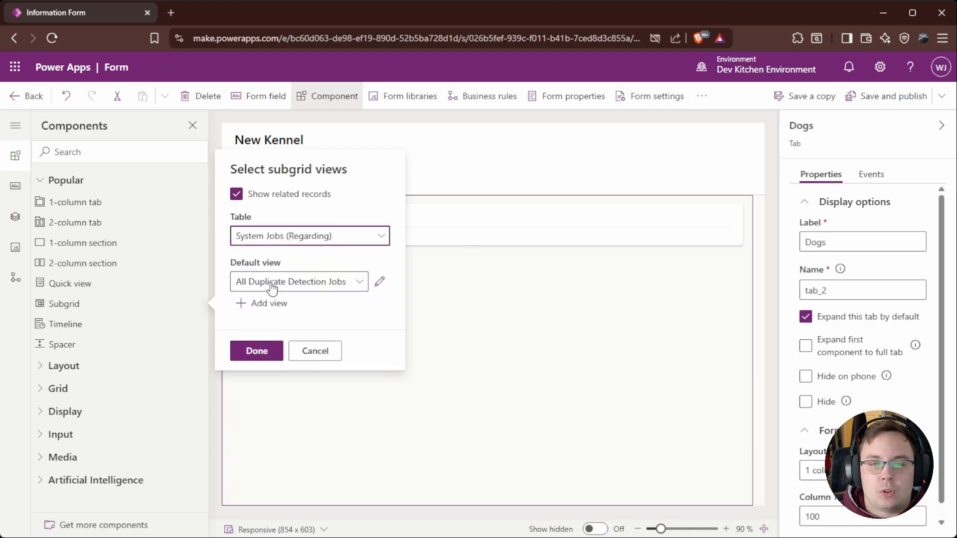
left_click(256, 352)
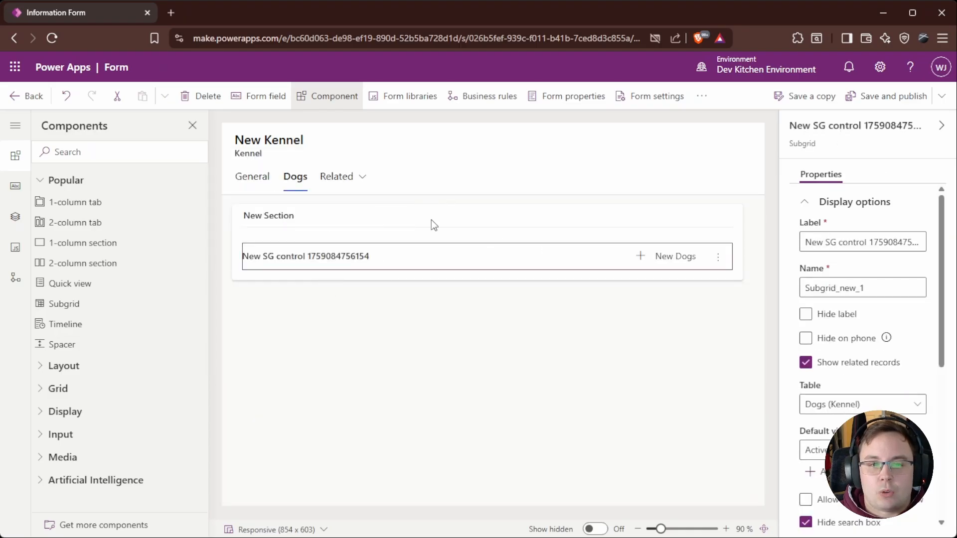
Step: Set the subgrid's label to Related Dogs and hide the label
triple_click(865, 241)
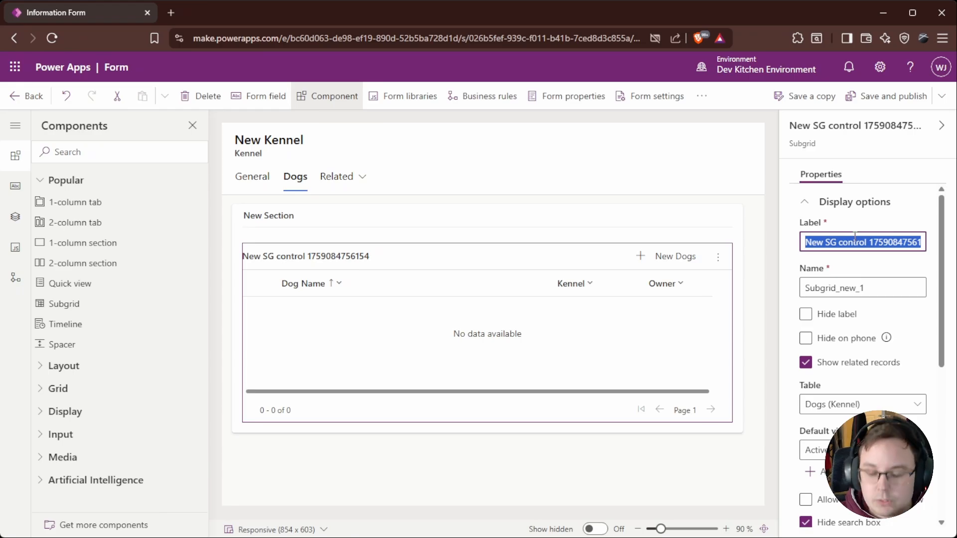
key("BackSpace")
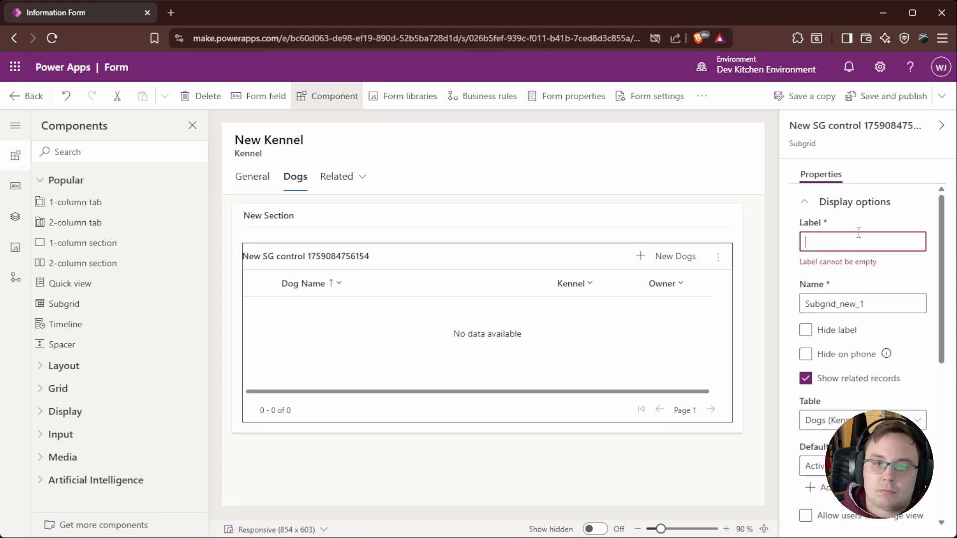
type("Related Dog")
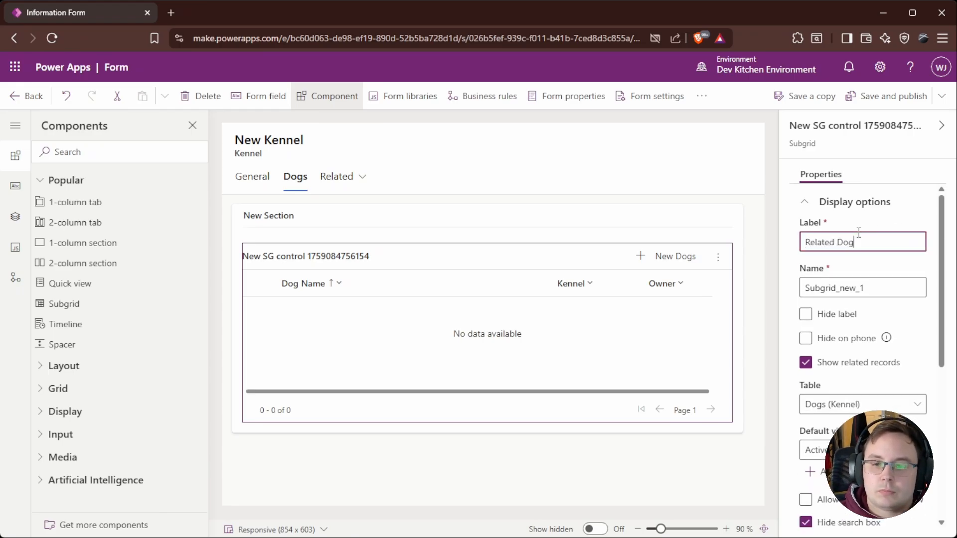
type("s")
left_click(806, 314)
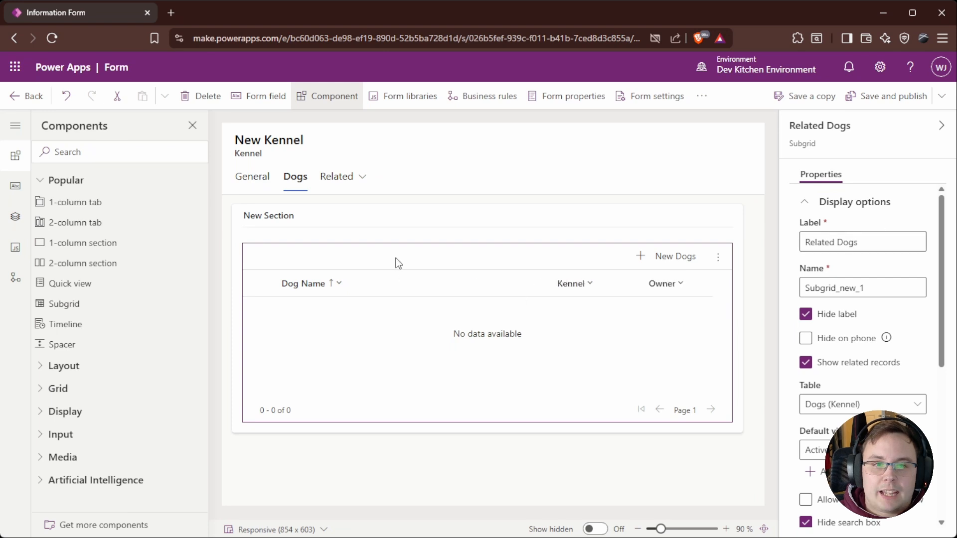
Step: Hide the section's label, then save and publish the Kennel form
left_click(304, 222)
left_click(805, 317)
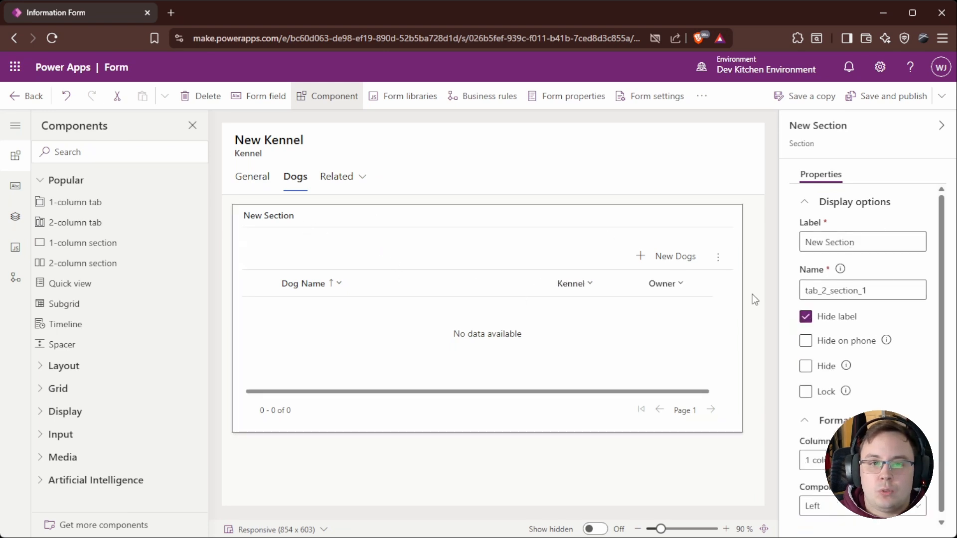
left_click(891, 106)
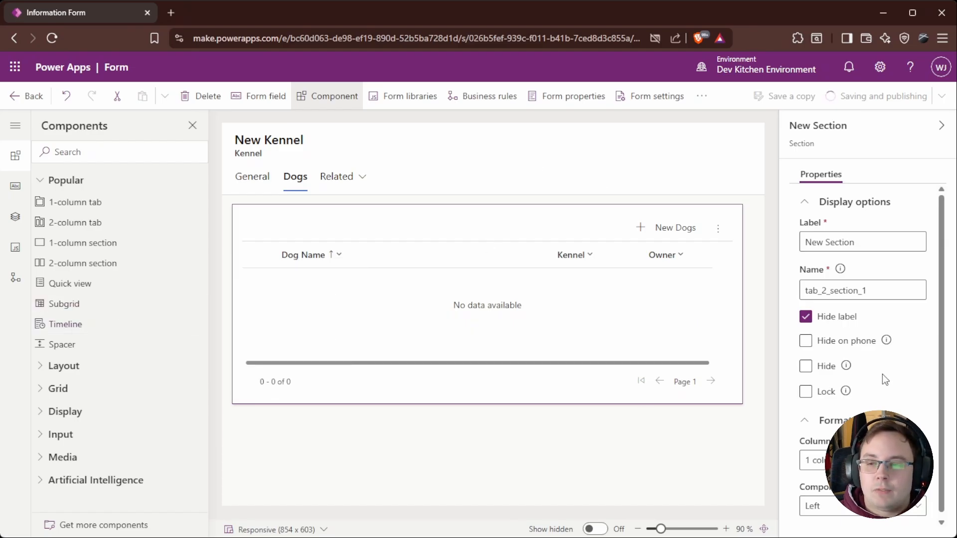
Step: Browse the component categories and open the list of additional components available to add
left_click(42, 374)
left_click(42, 374)
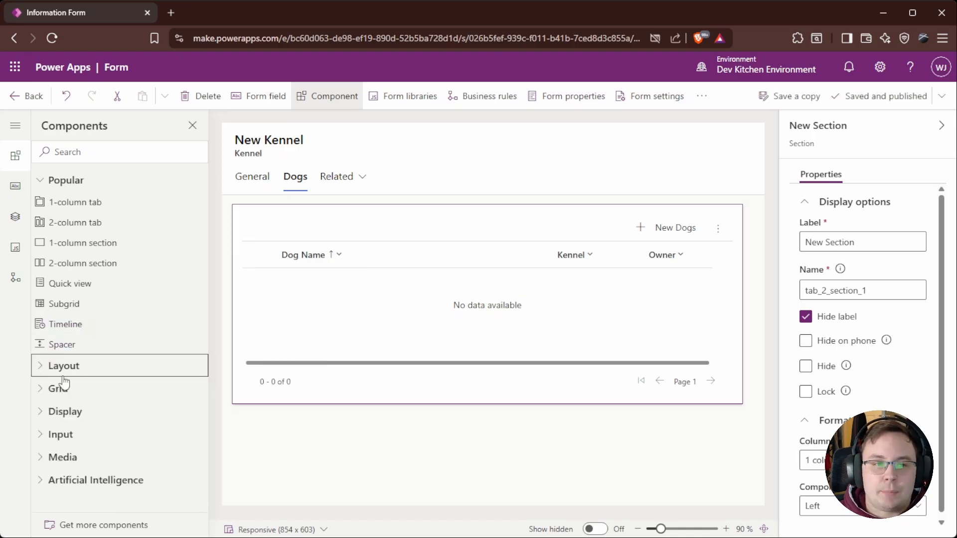
left_click(45, 411)
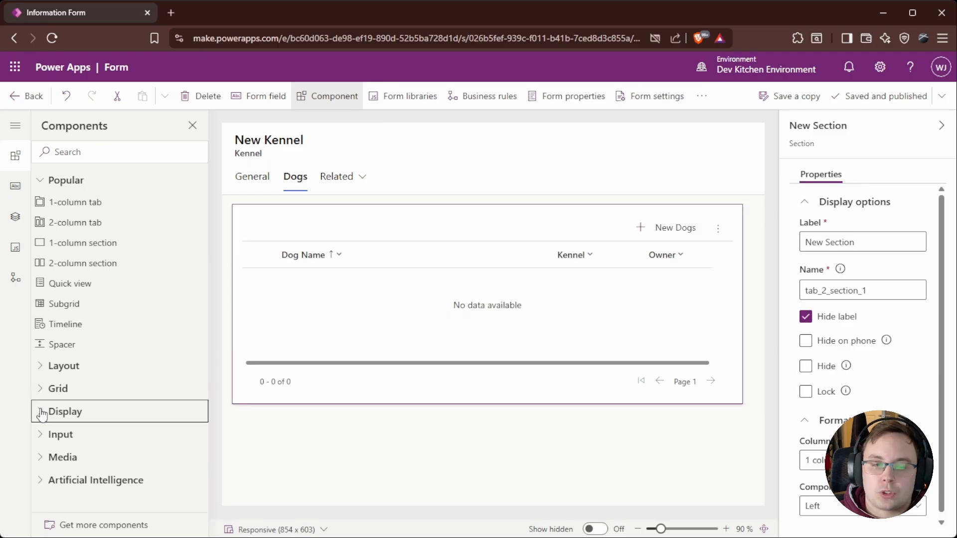
scroll(116, 361, "down", 3)
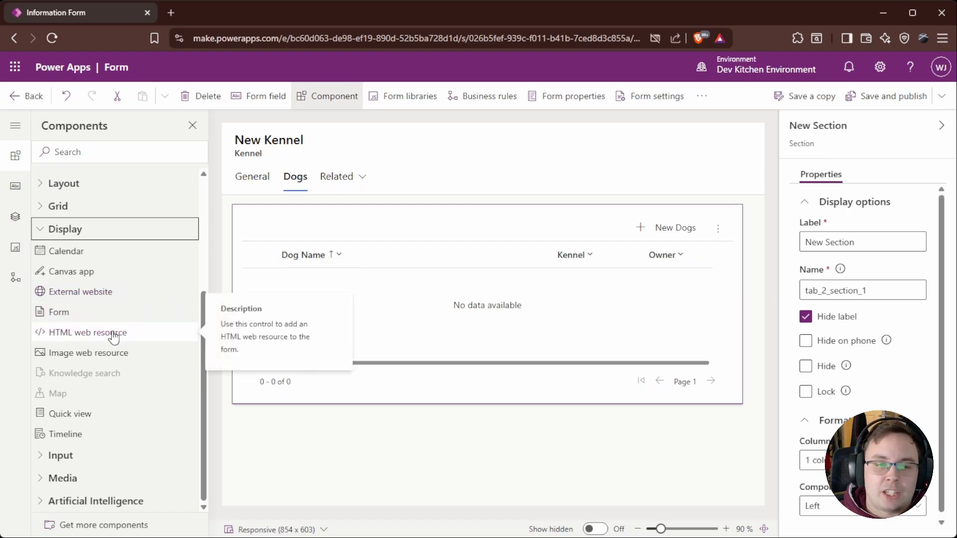
left_click(54, 455)
scroll(101, 385, "down", 3)
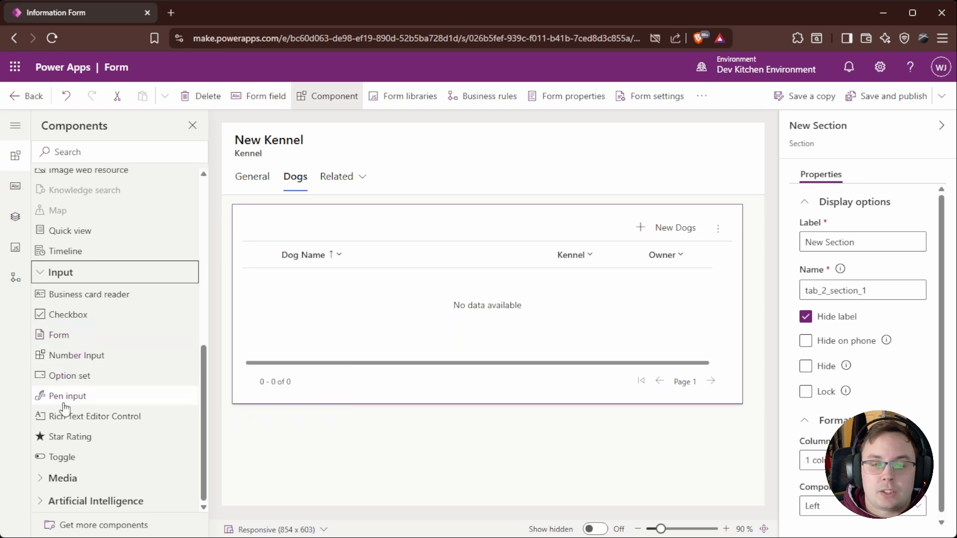
mouse_move(86, 401)
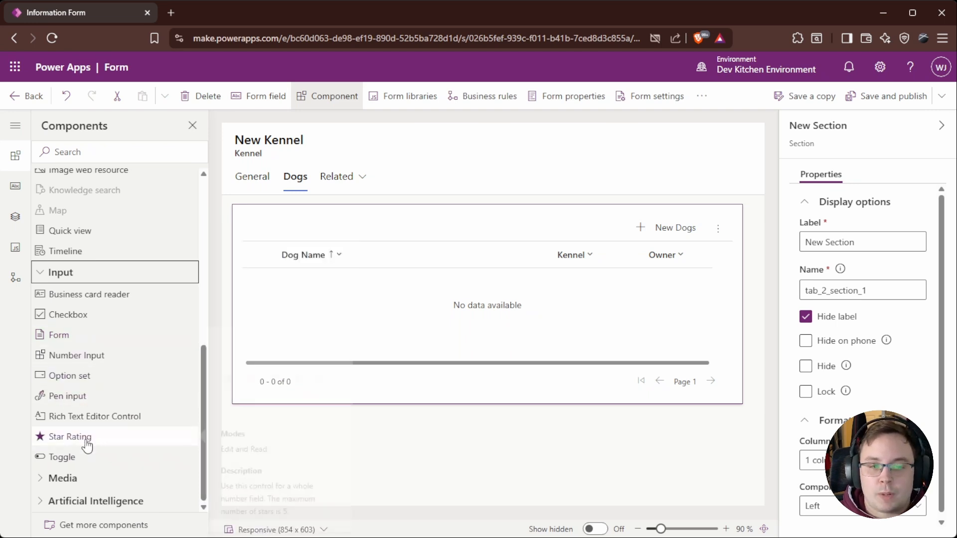
mouse_move(82, 443)
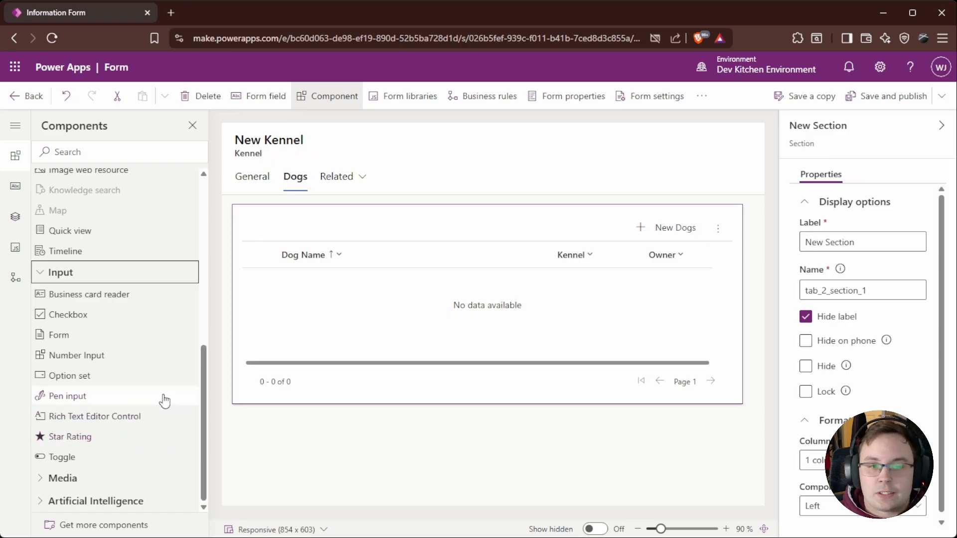
left_click(43, 275)
left_click(50, 478)
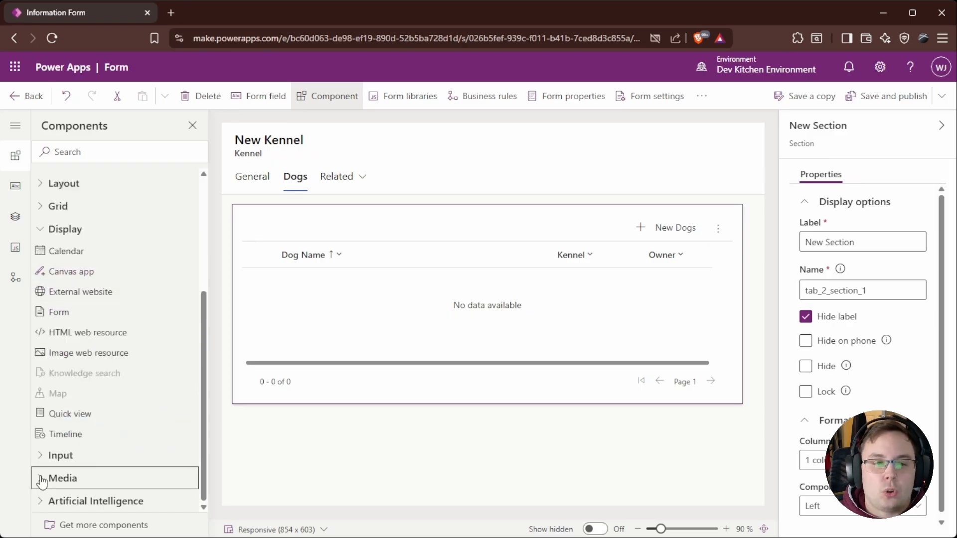
left_click(39, 445)
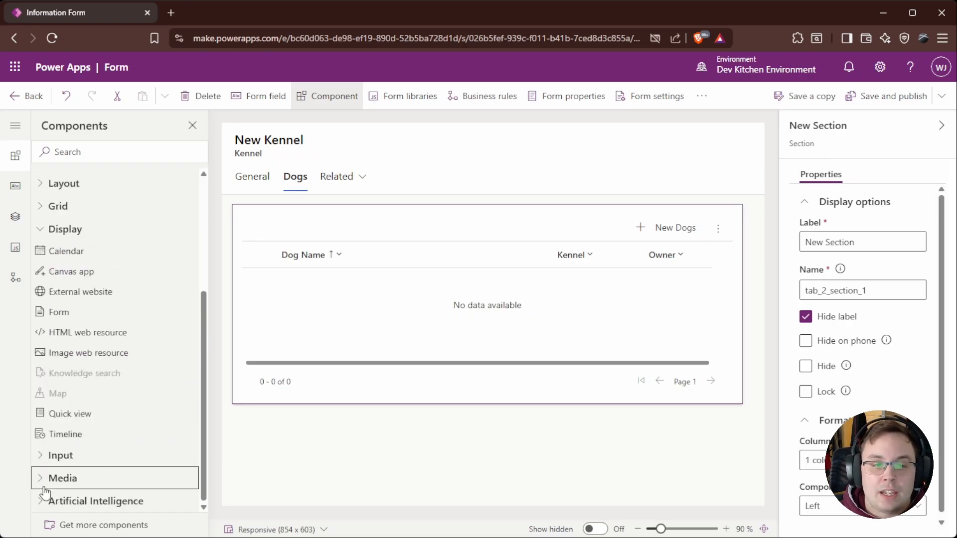
left_click(41, 502)
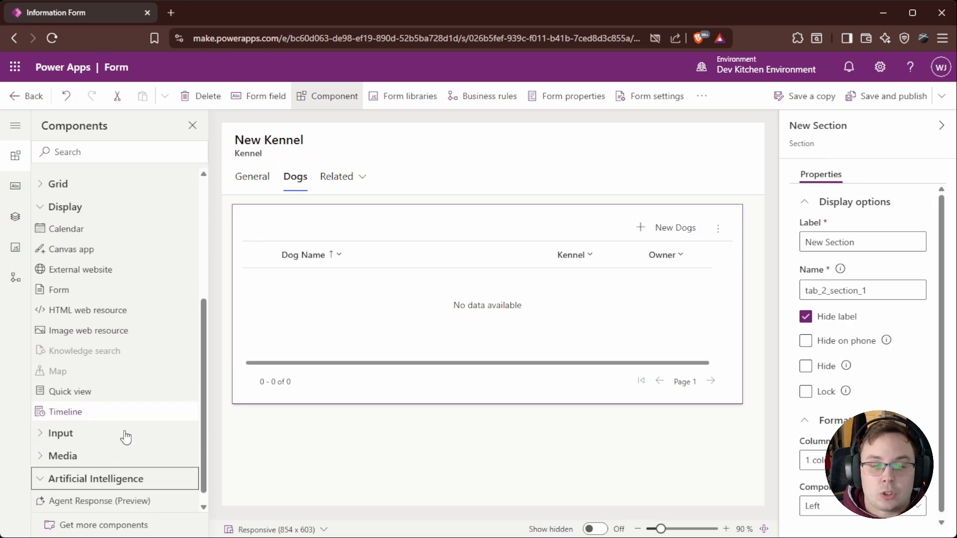
left_click(120, 528)
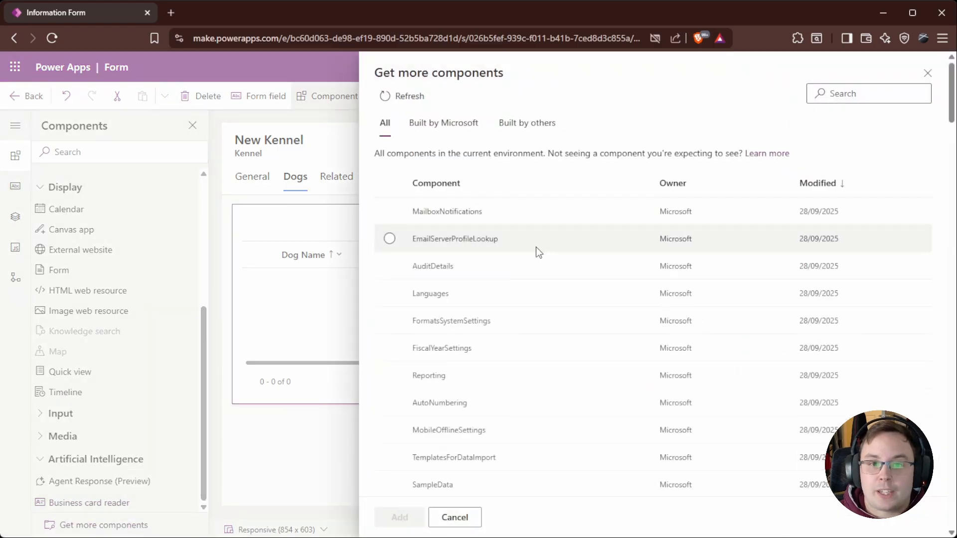
Step: Scroll through the list of additional components and close the dialog without adding any
scroll(423, 220, "down", 3)
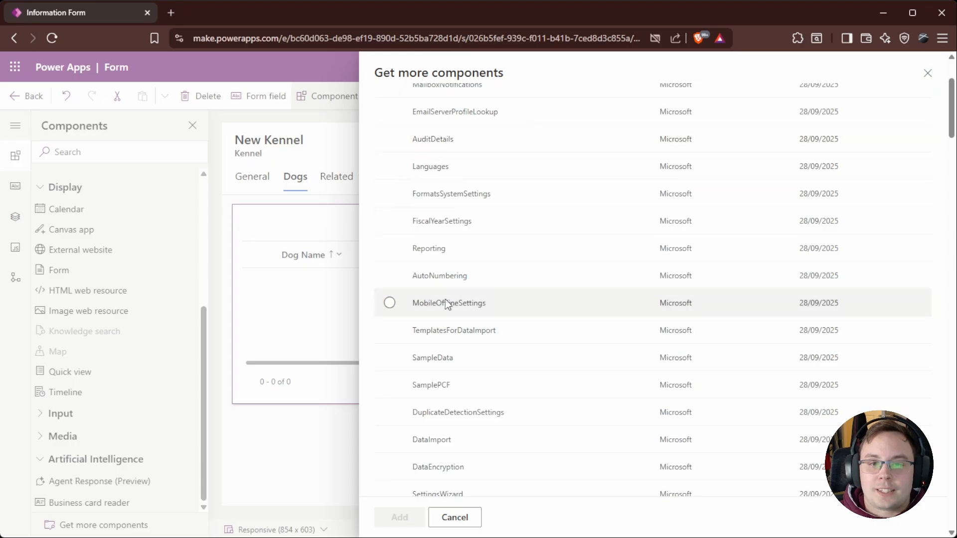
scroll(547, 401, "down", 20)
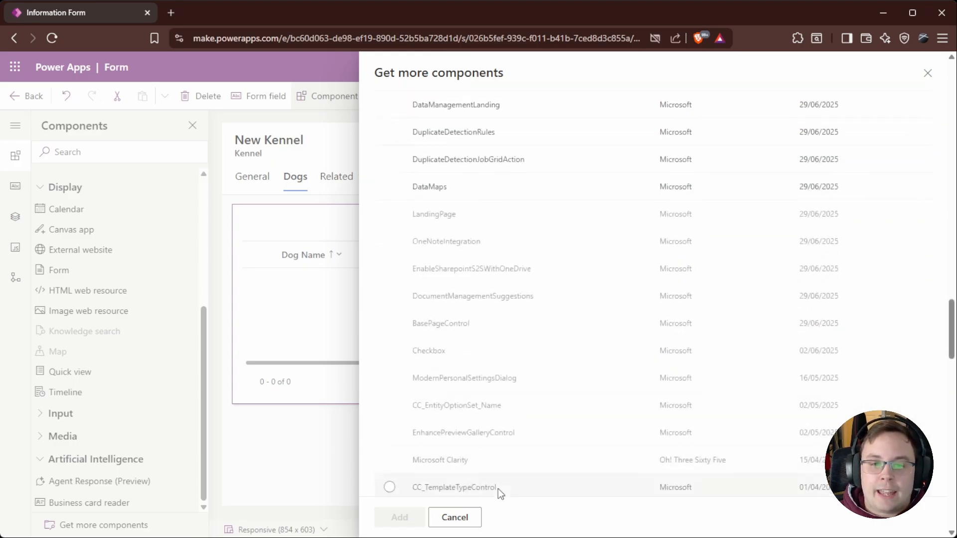
left_click(455, 517)
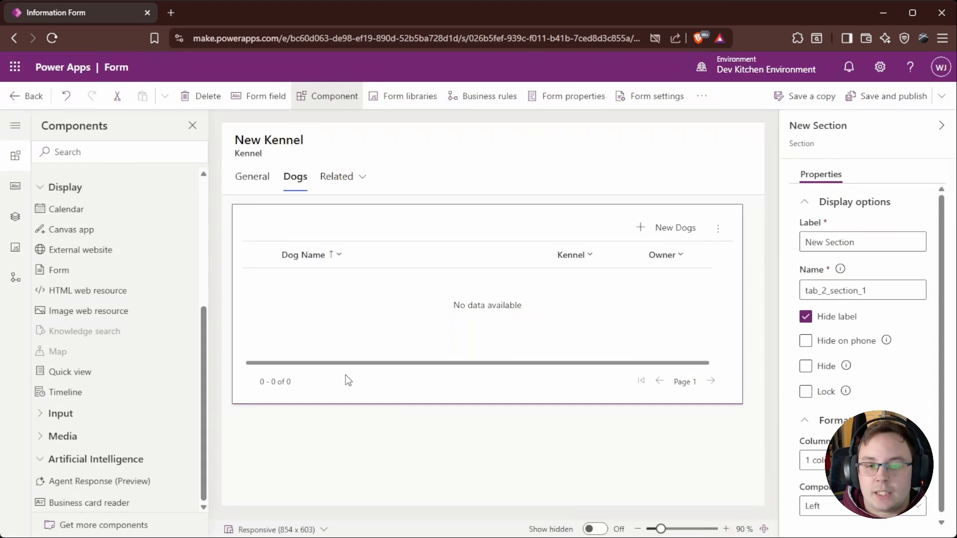
Step: Save and publish the Kennel form and return to the Dog Tracking app designer
left_click(887, 97)
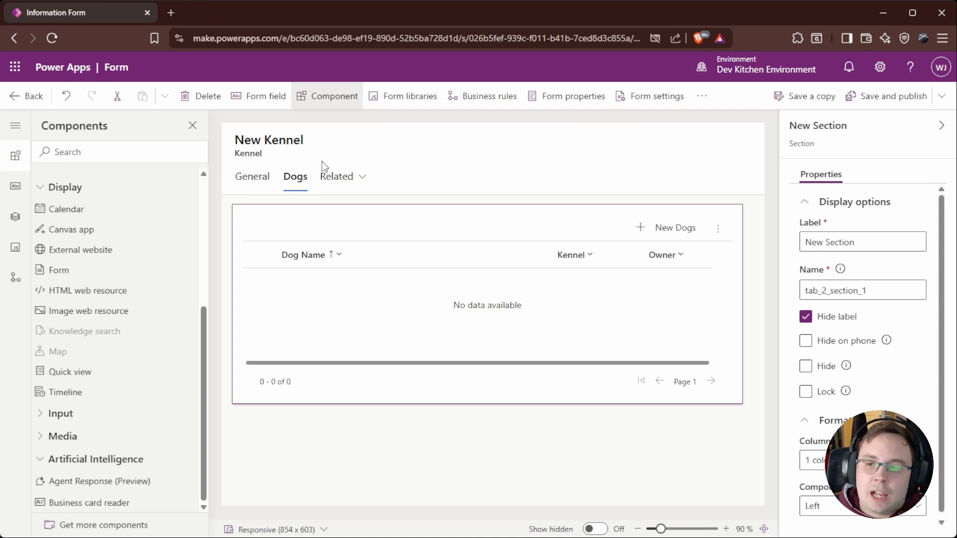
left_click(18, 103)
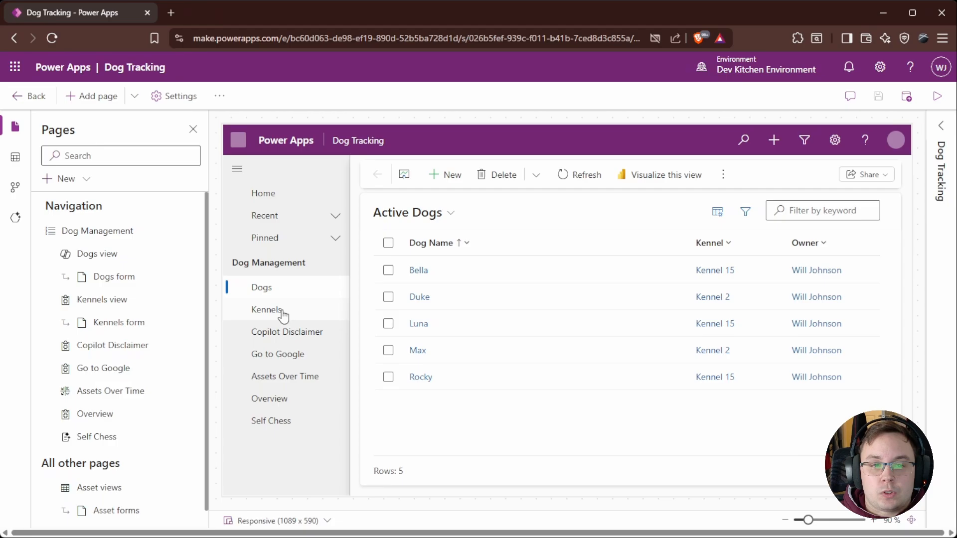
Step: Open a Kennel record in the app preview and review the related Dogs subgrid on its Dogs tab
left_click(280, 310)
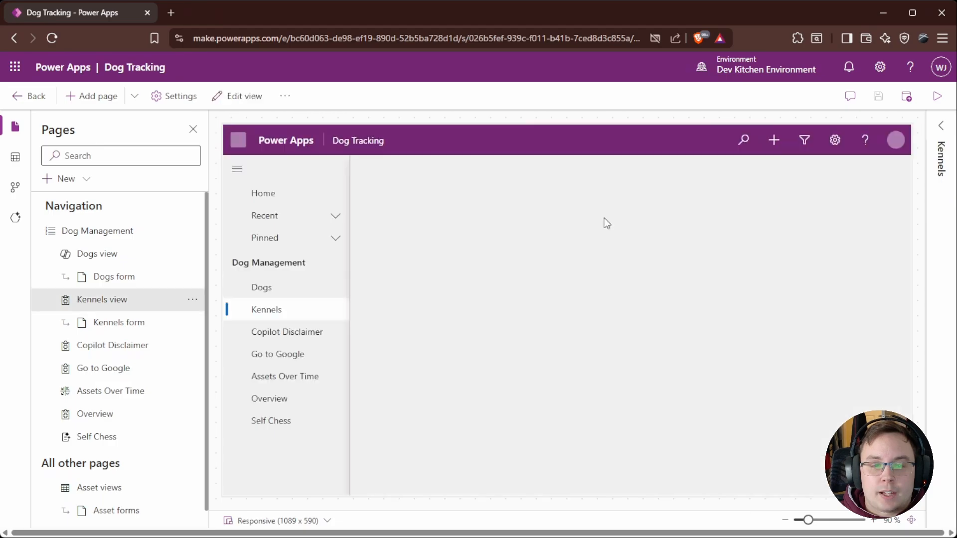
left_click(423, 273)
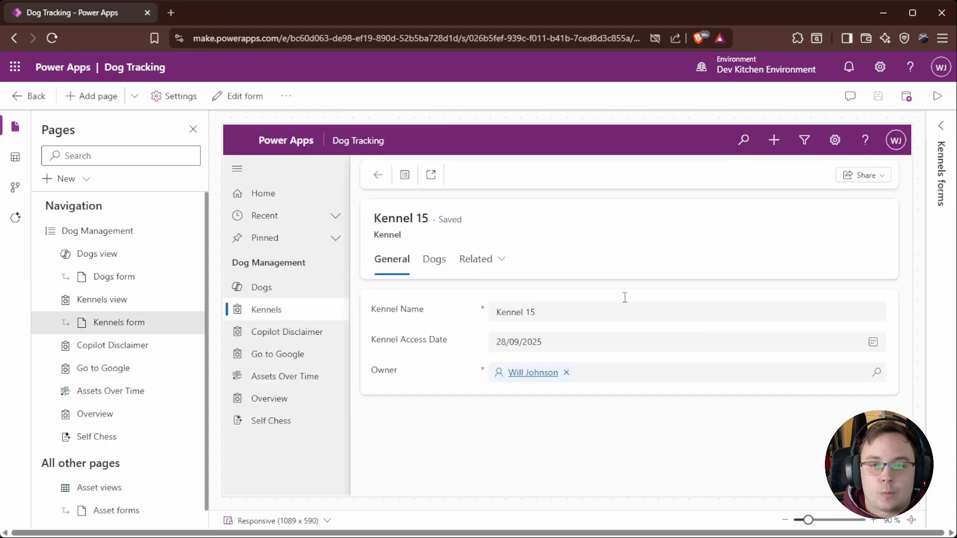
left_click(434, 260)
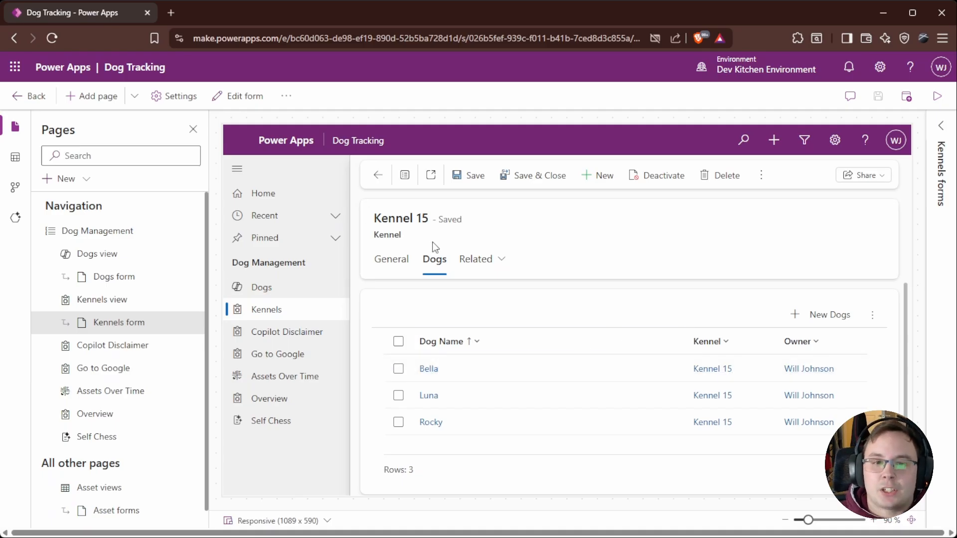
left_click(391, 259)
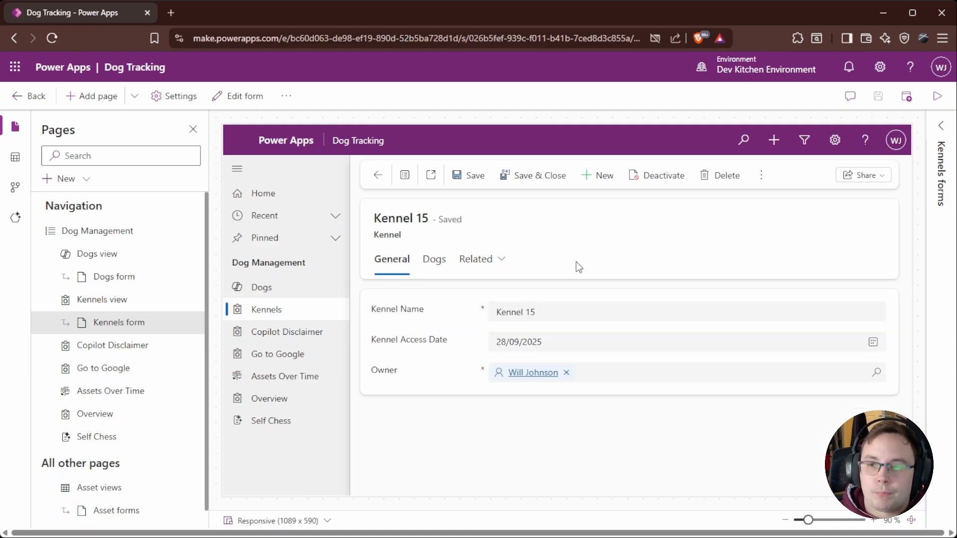